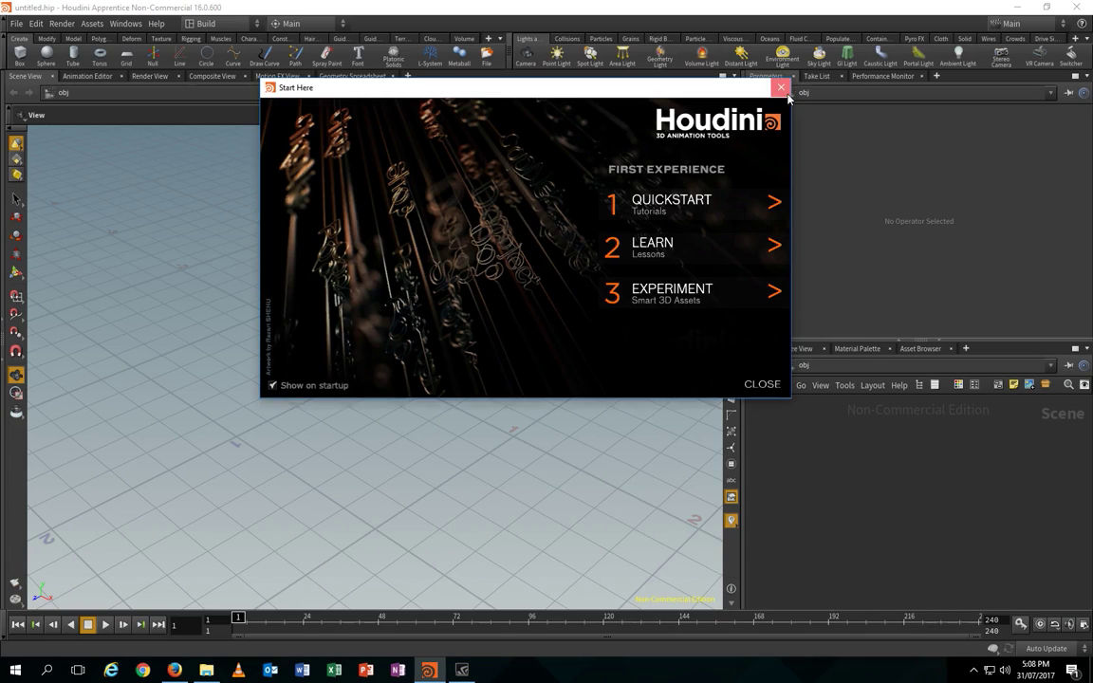
- Close the Start Here welcome window and open the file chooser for importing geometry
left_click(783, 91)
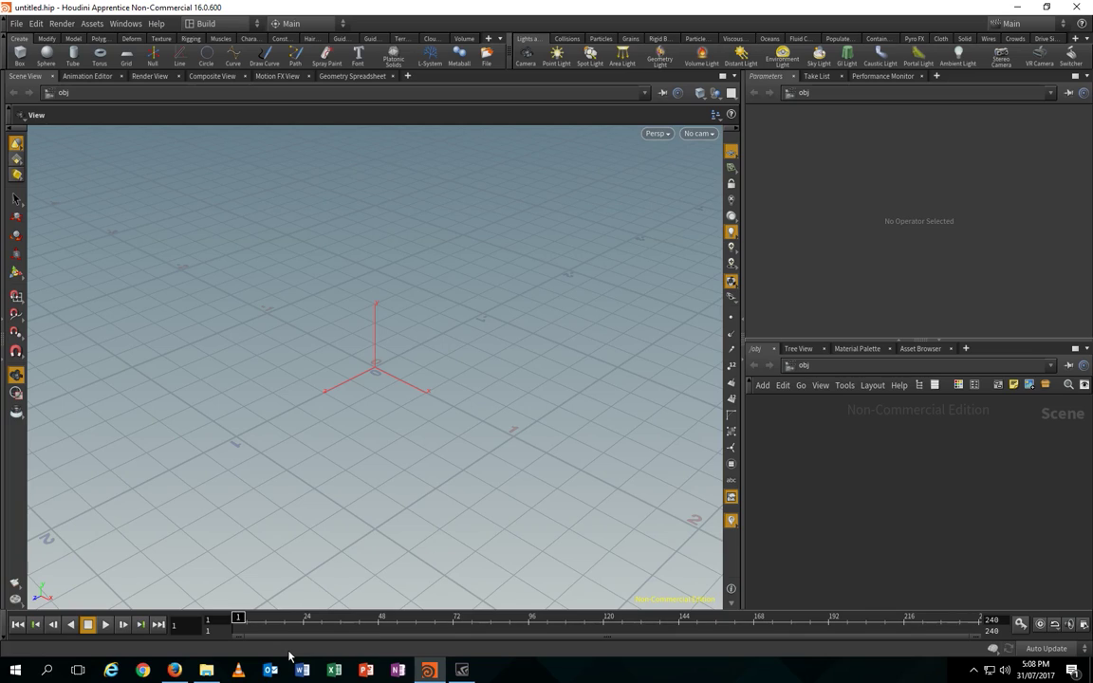
left_click(19, 26)
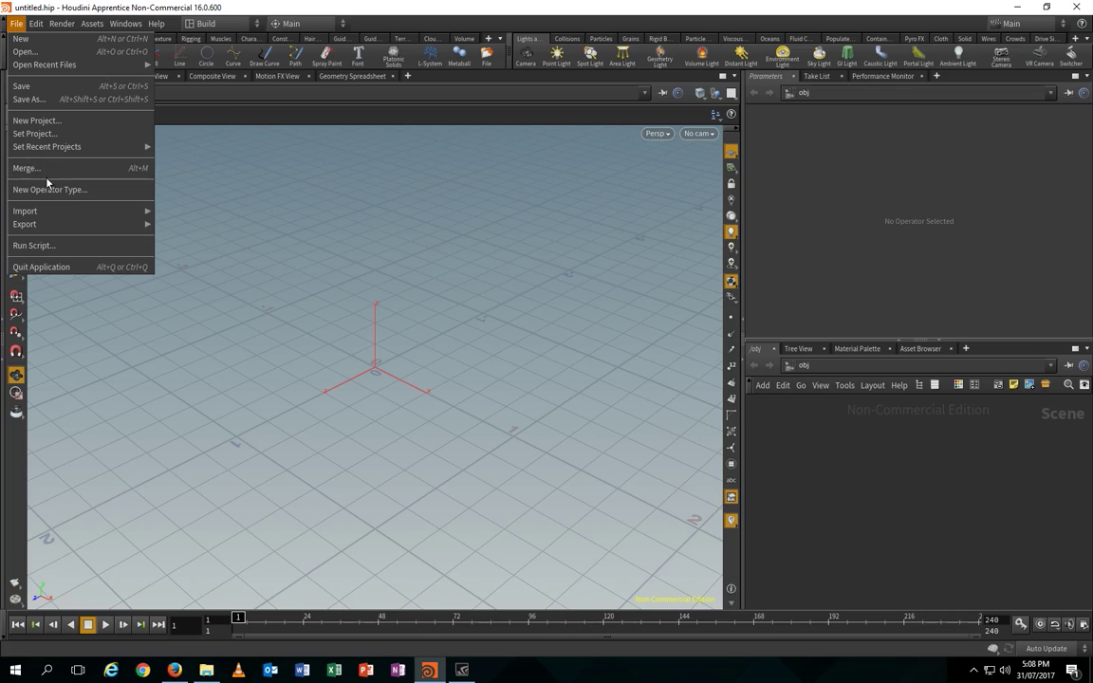
mouse_move(45, 214)
left_click(176, 217)
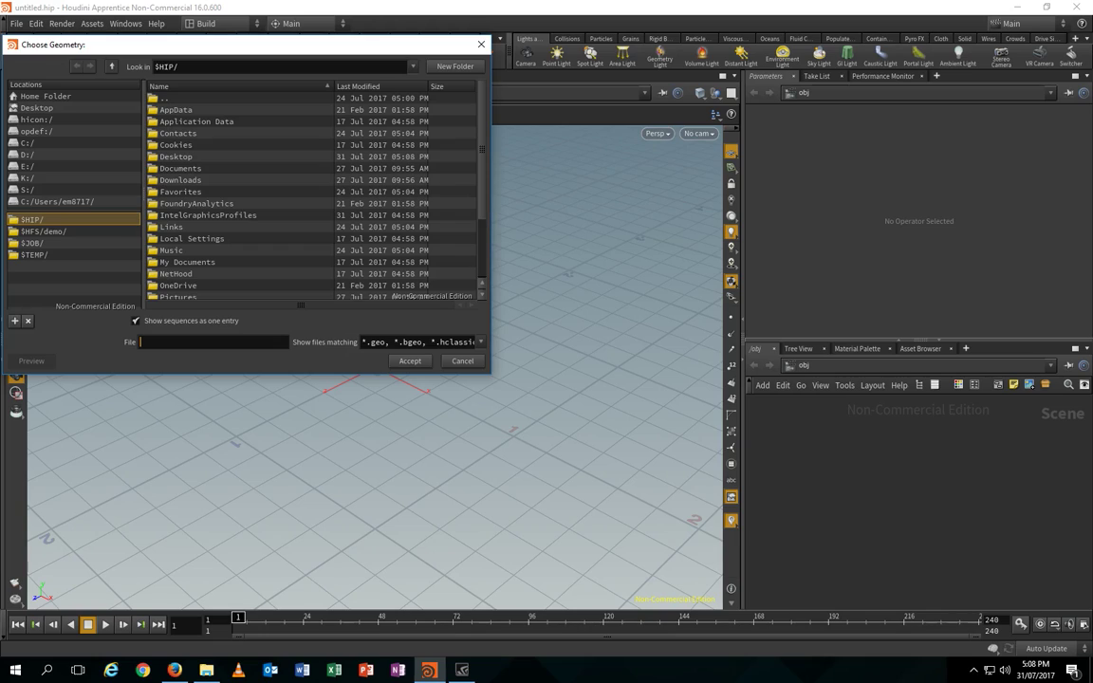
- Look through the available drives and the user folder for the building's geometry file
left_click(40, 155)
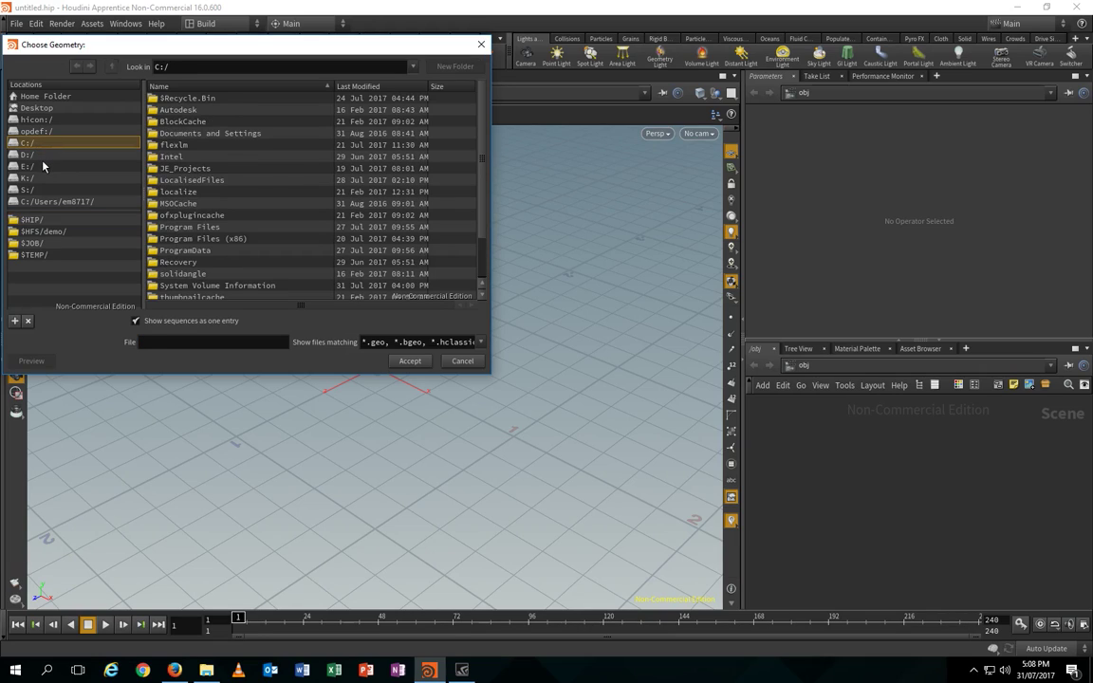
left_click(41, 167)
left_click(40, 179)
left_click(41, 190)
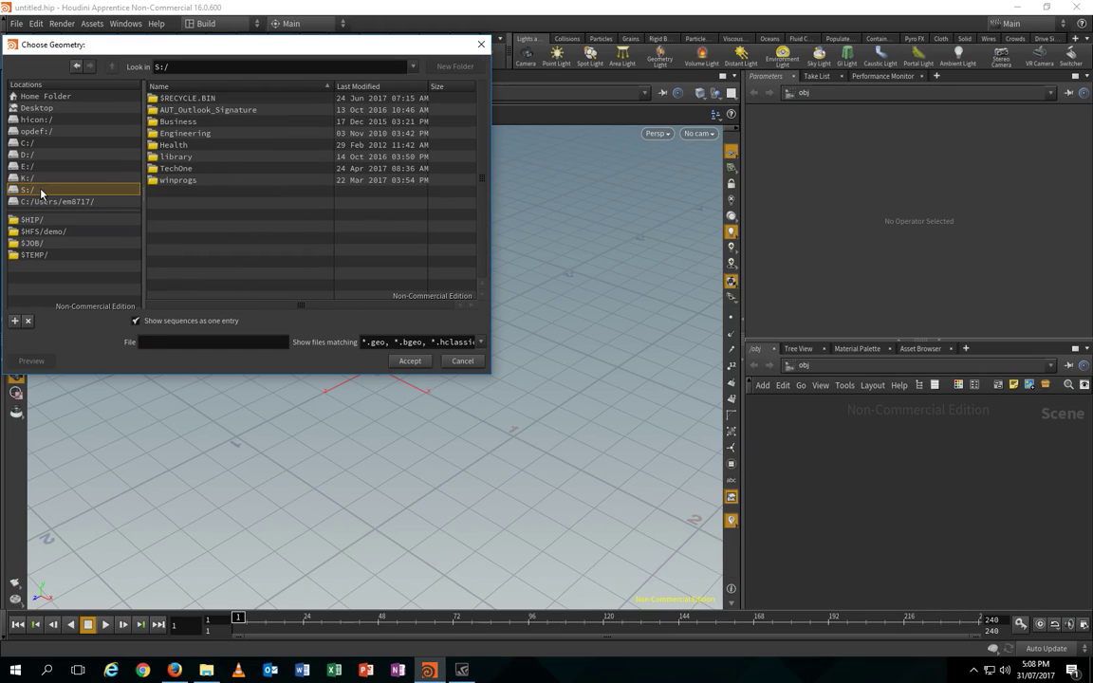
left_click(40, 201)
left_click(37, 142)
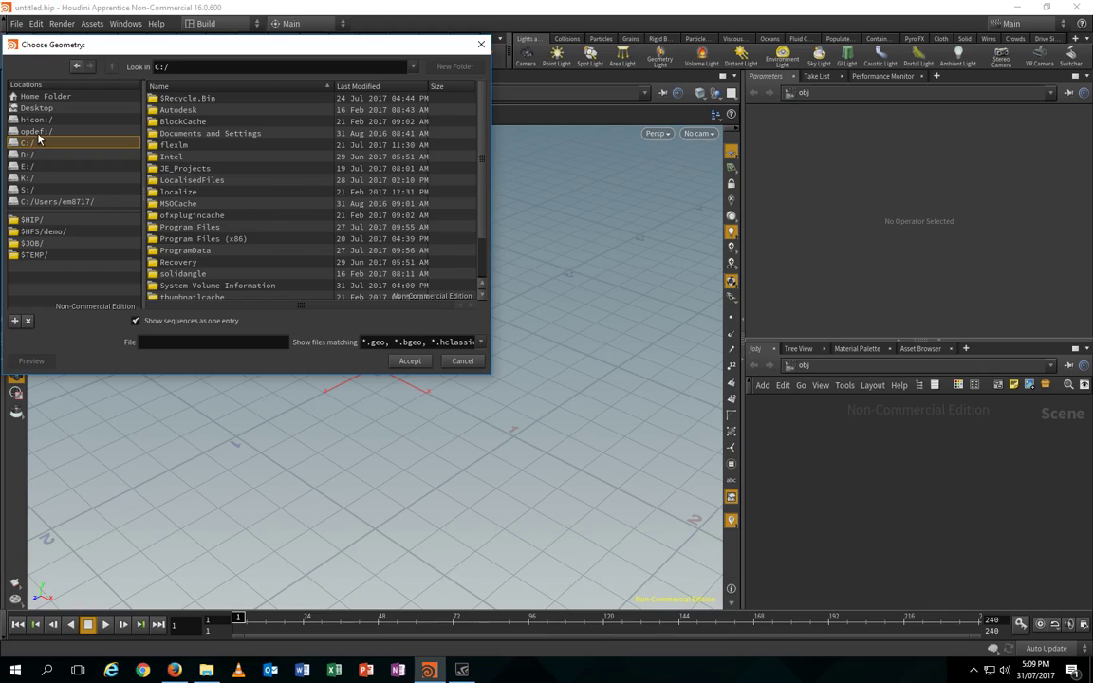
left_click(38, 119)
left_click(43, 108)
left_click(42, 132)
left_click(41, 144)
left_click(40, 155)
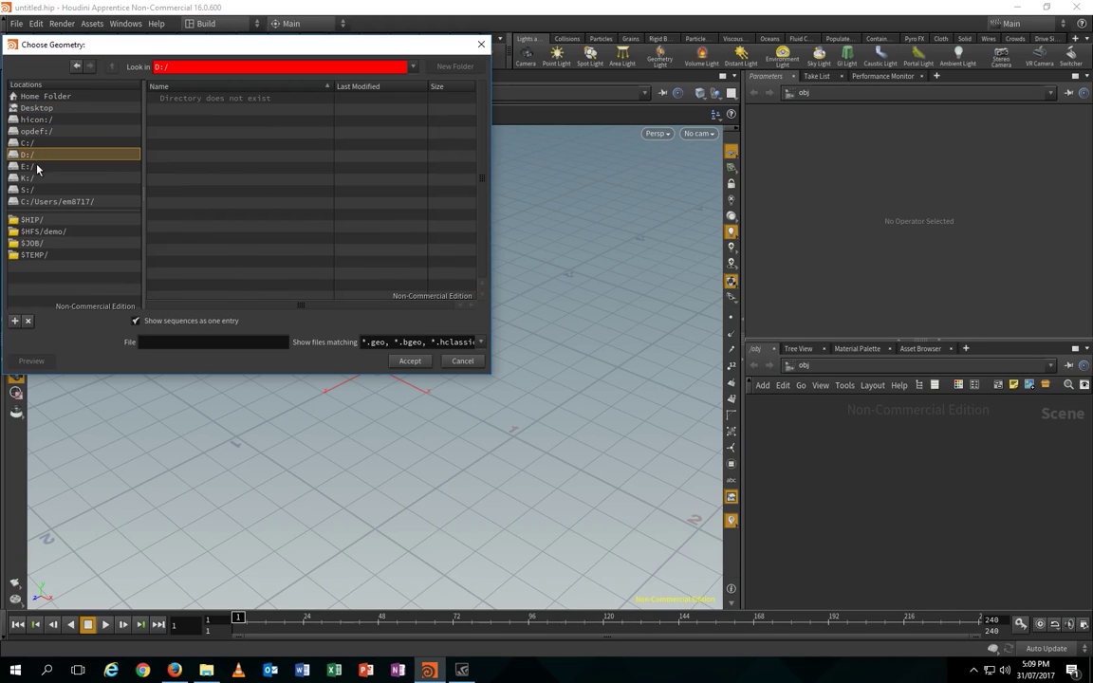
left_click(37, 167)
left_click(36, 178)
left_click(45, 201)
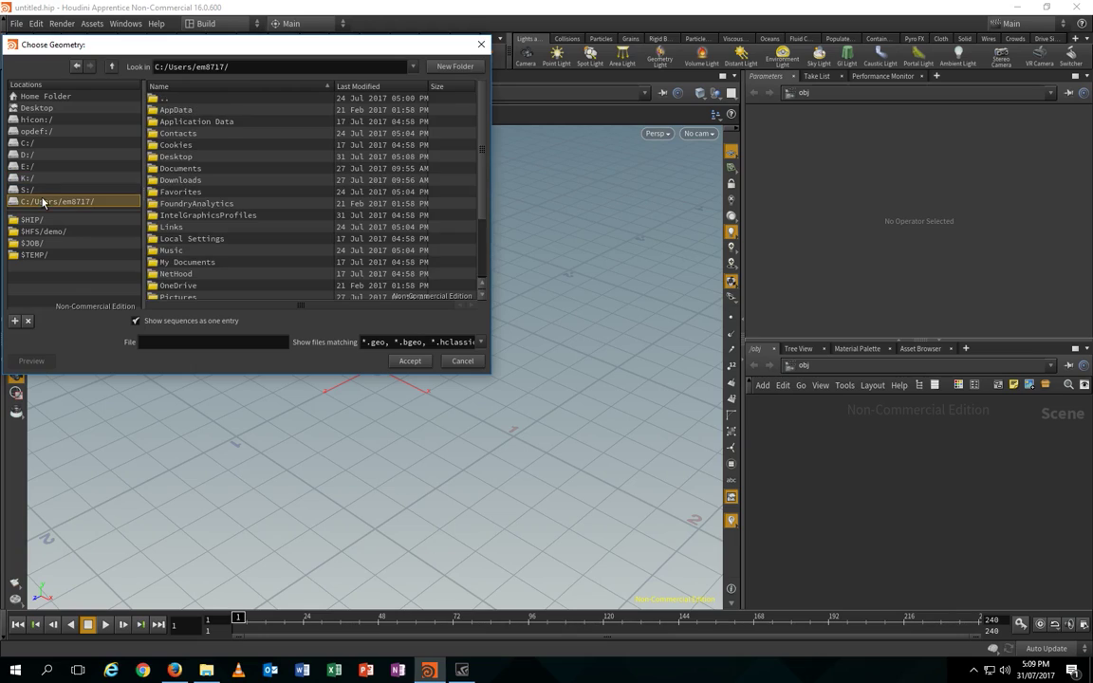
left_click(48, 190)
left_click(204, 673)
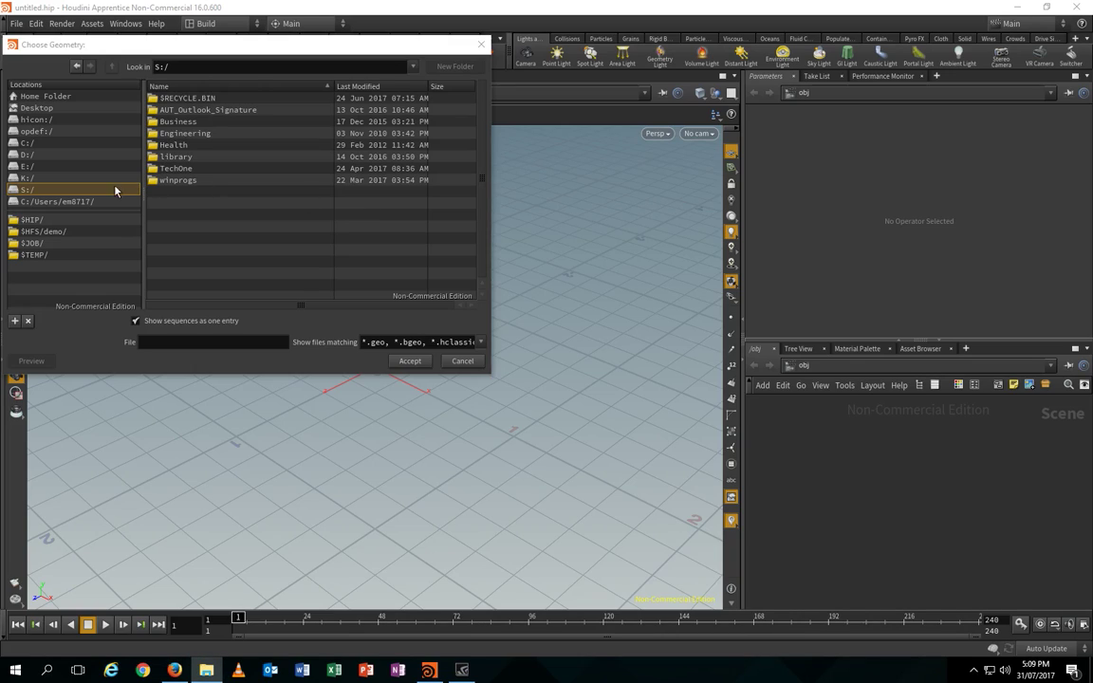
- Import the geometry file "2nd meme.obj" from E:/Houdini/ and place it at the scene origin
left_click(36, 166)
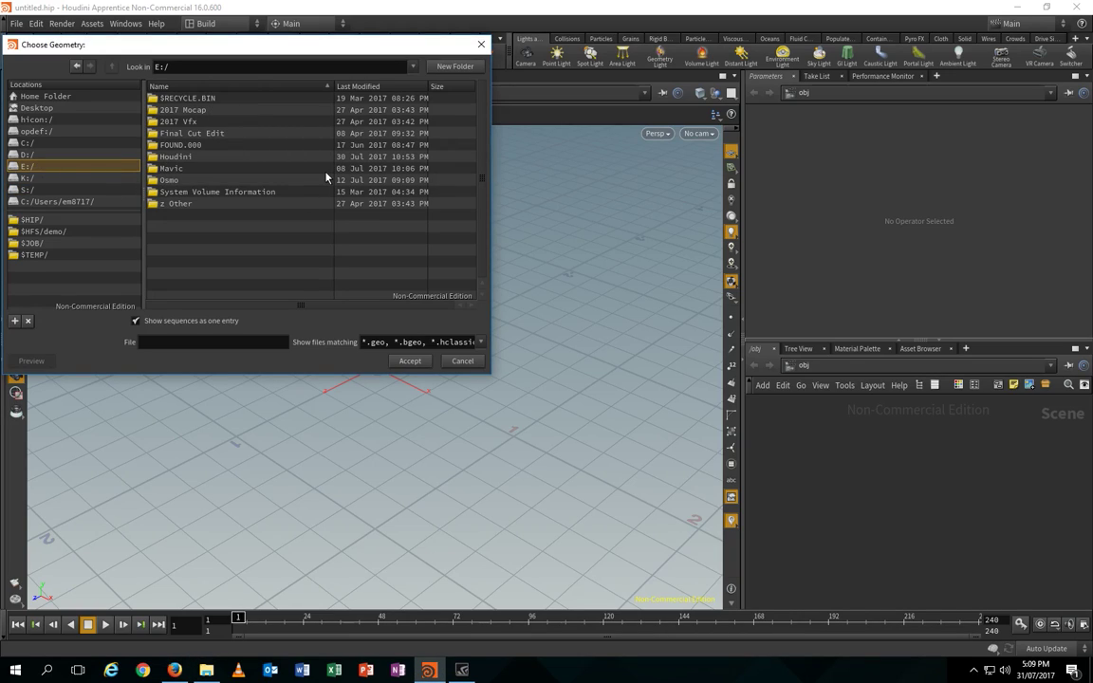
double_click(176, 156)
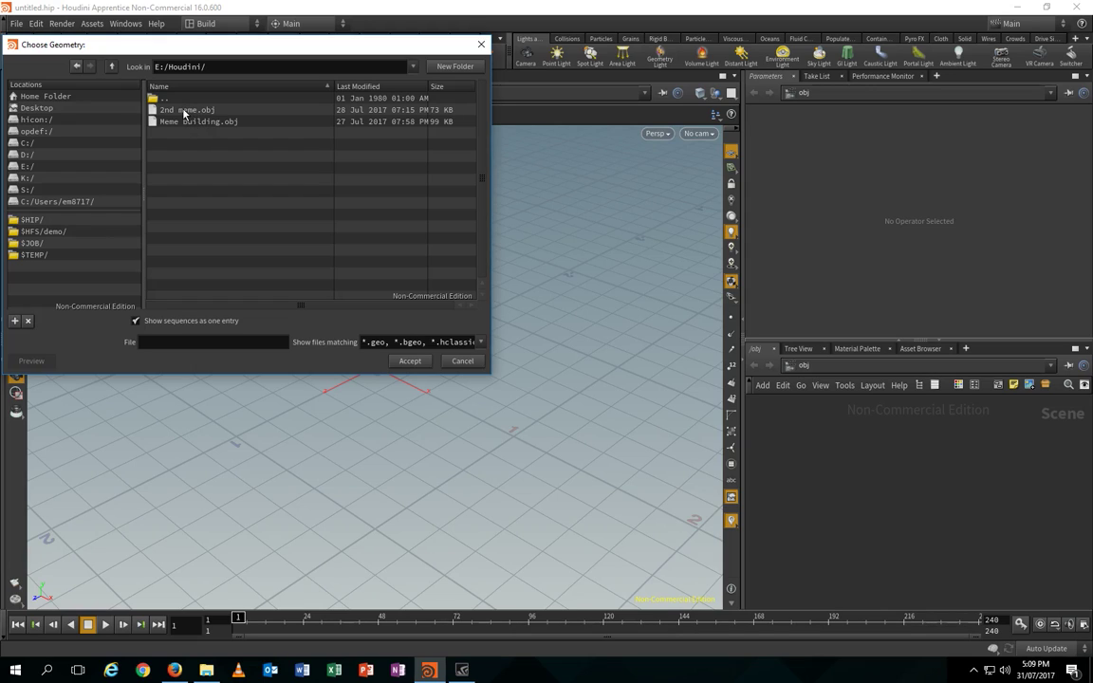
left_click(171, 108)
left_click(411, 362)
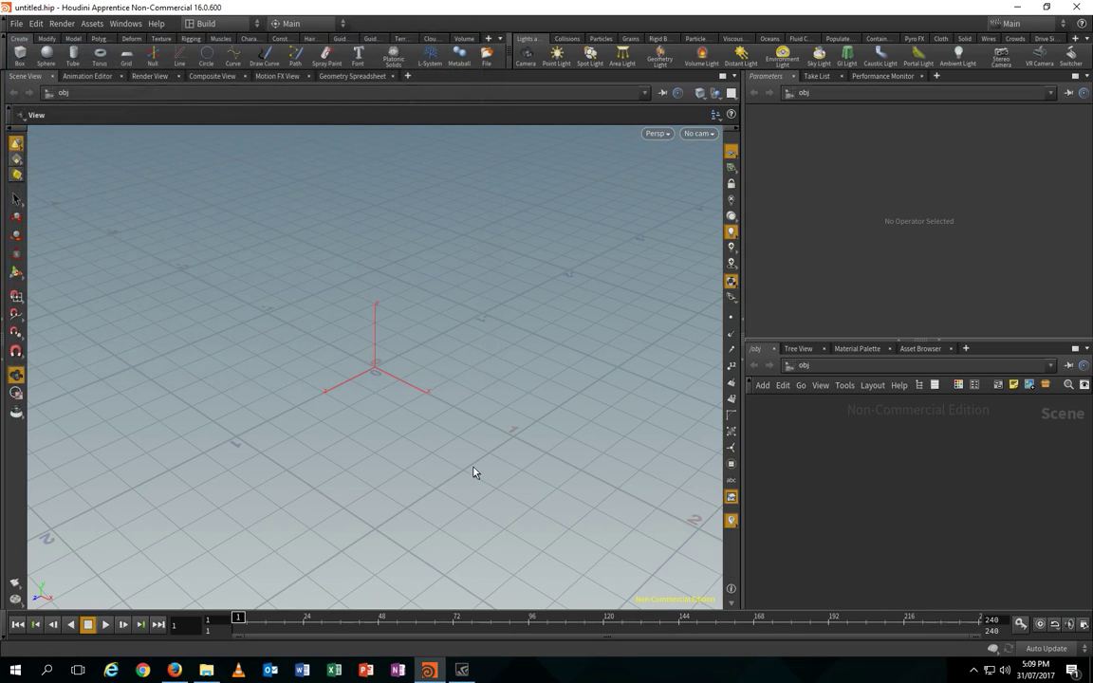
key("Return")
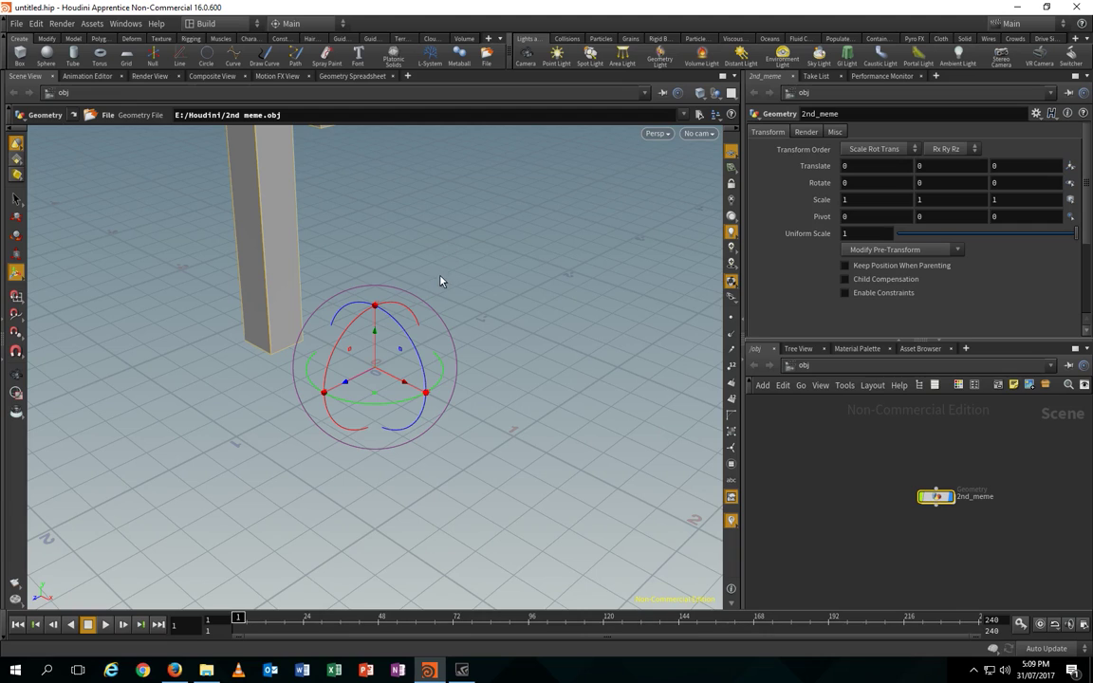
- Add a Ground Plane collision object beneath the imported MEME building
scroll(439, 279, "down", 10)
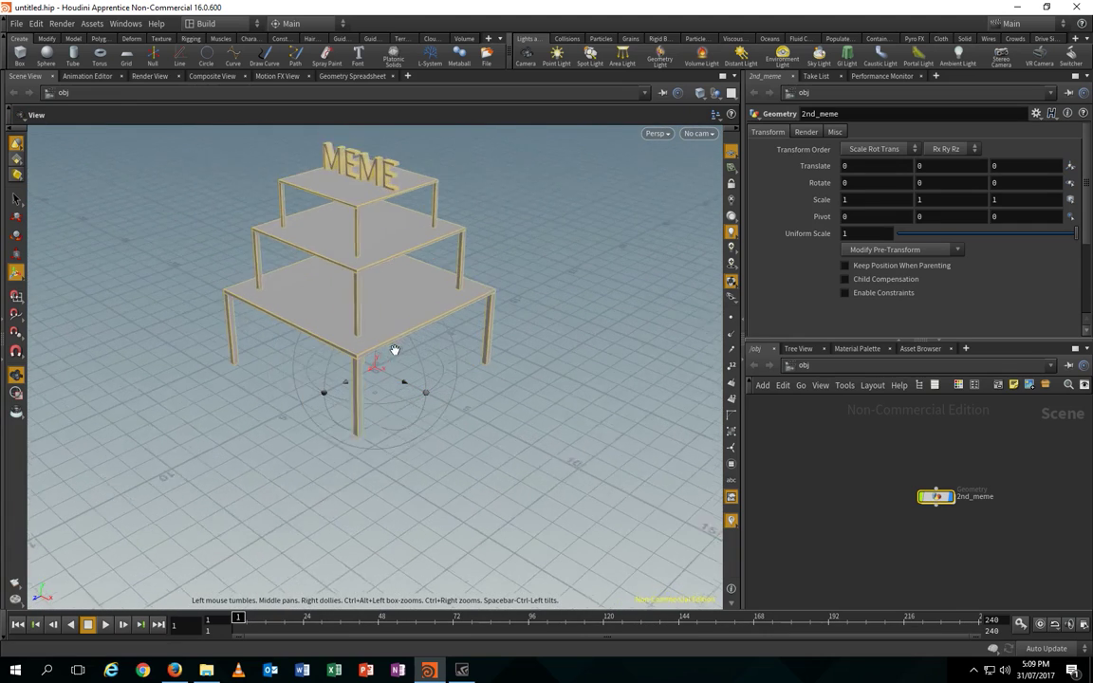
right_click_drag(395, 350, 398, 384)
left_click_drag(397, 383, 457, 317)
middle_click_drag(457, 317, 450, 381)
key("Escape")
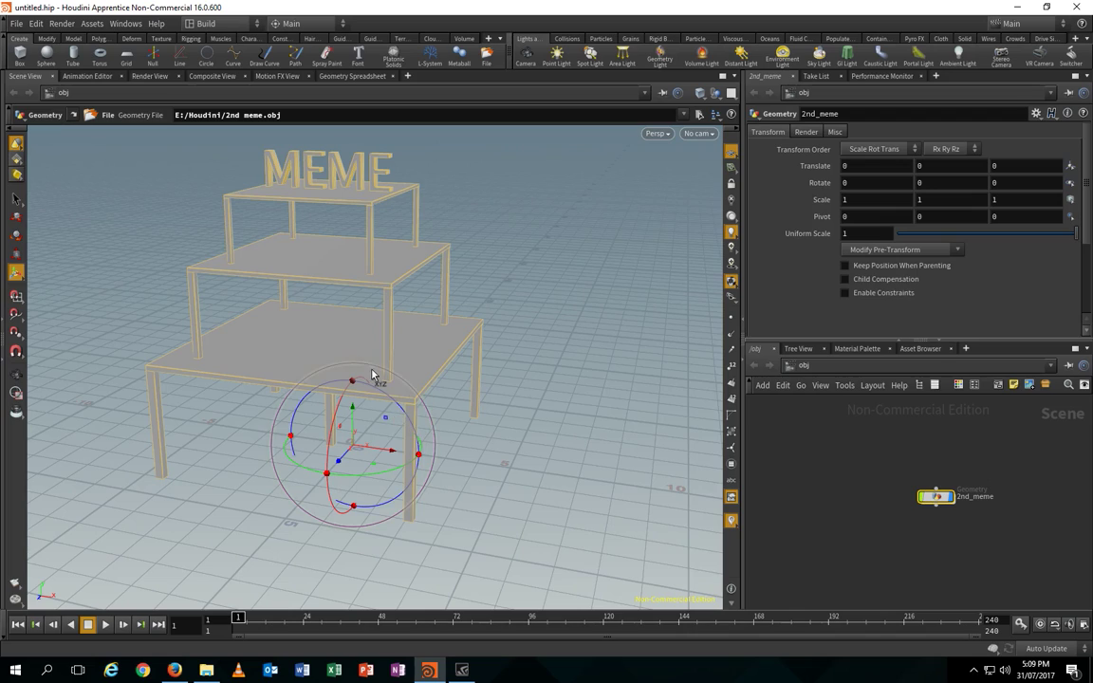
key("Escape")
left_click_drag(483, 361, 613, 362)
key("Escape")
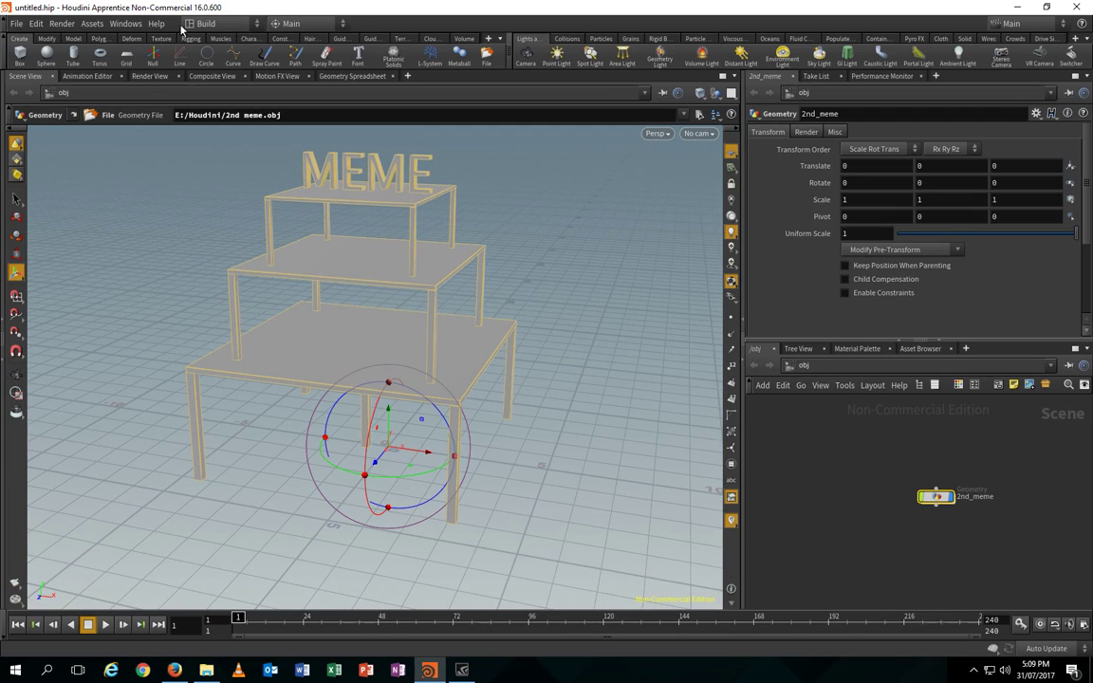
left_click(567, 38)
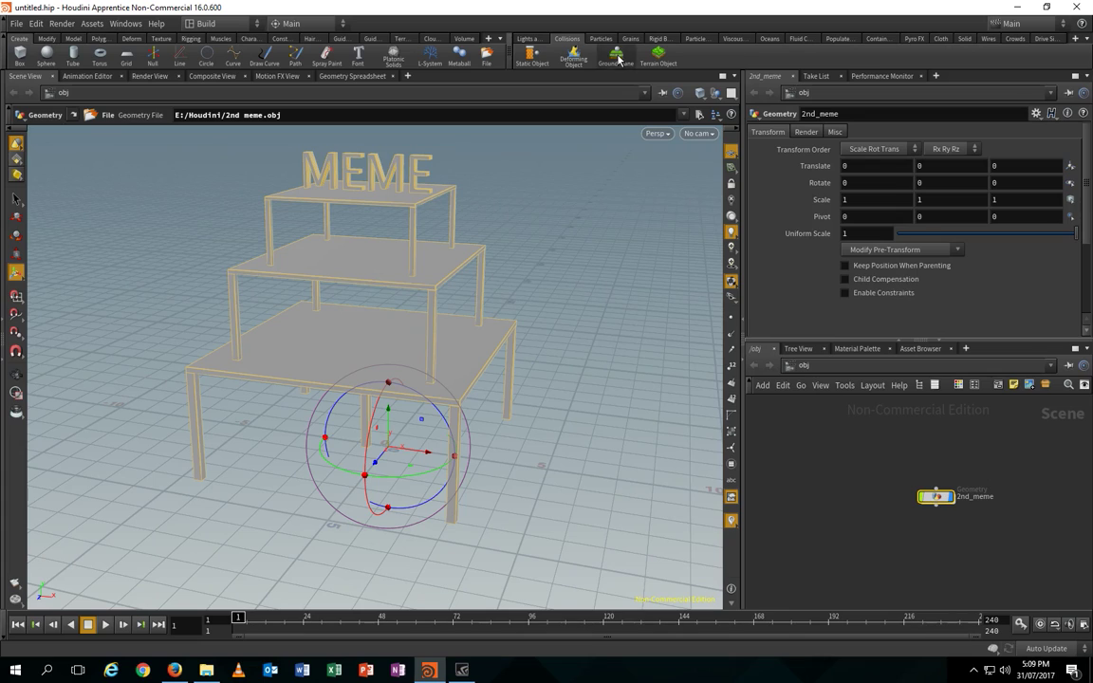
left_click(616, 56)
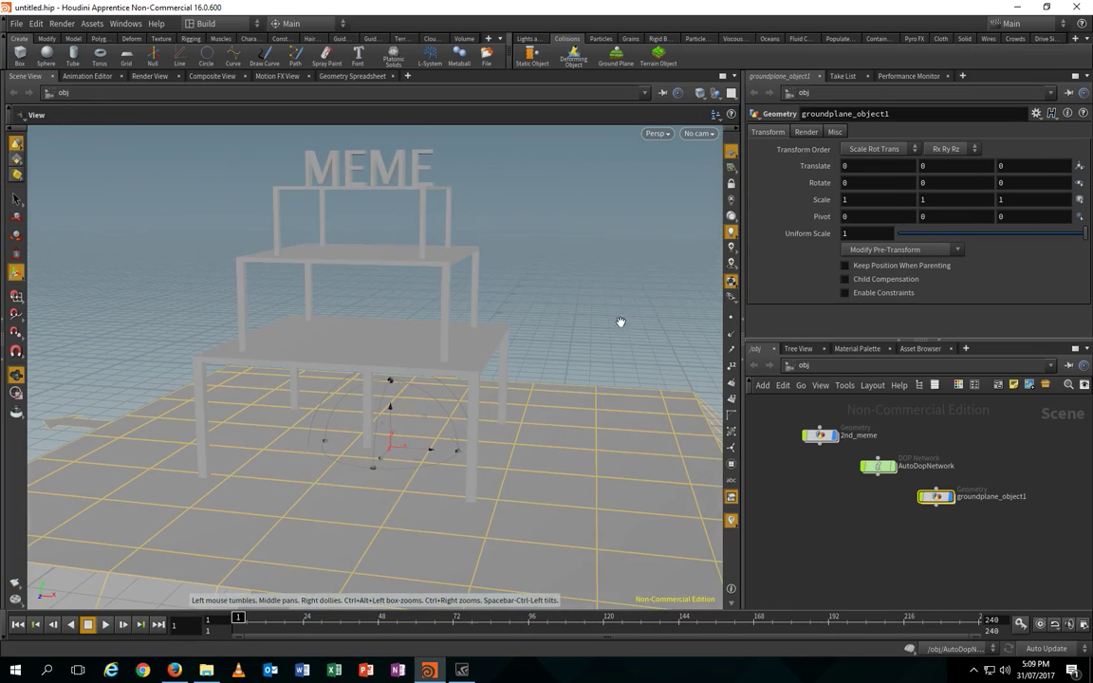
- Shatter the 2nd_meme building geometry into Voronoi pieces
left_click(820, 436)
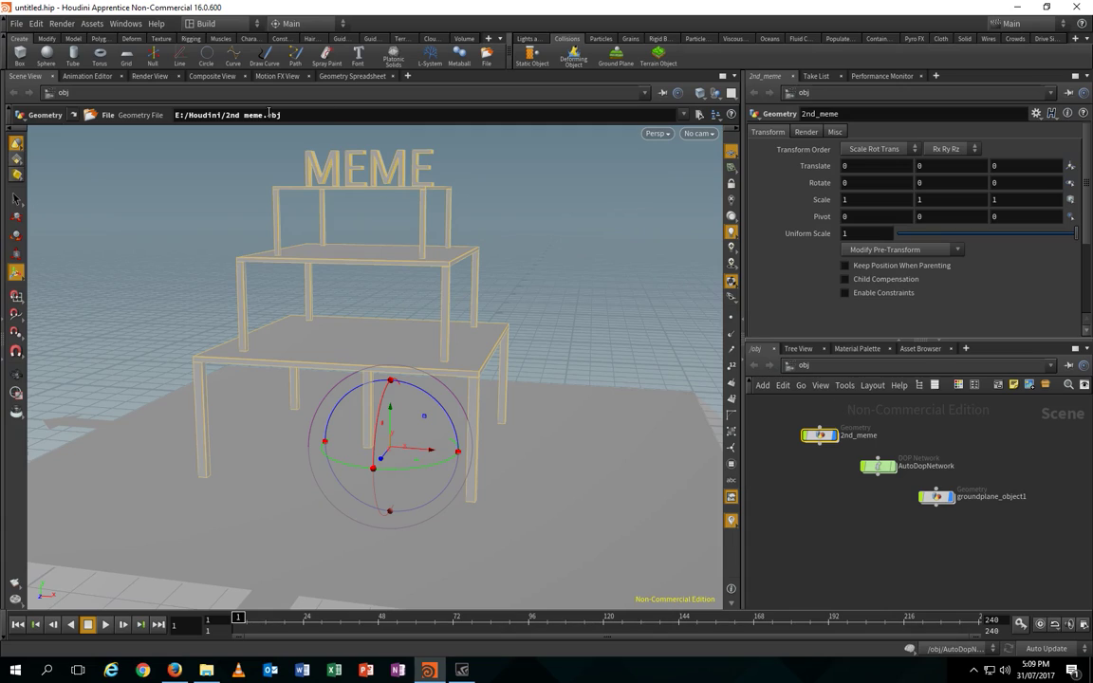
left_click(72, 39)
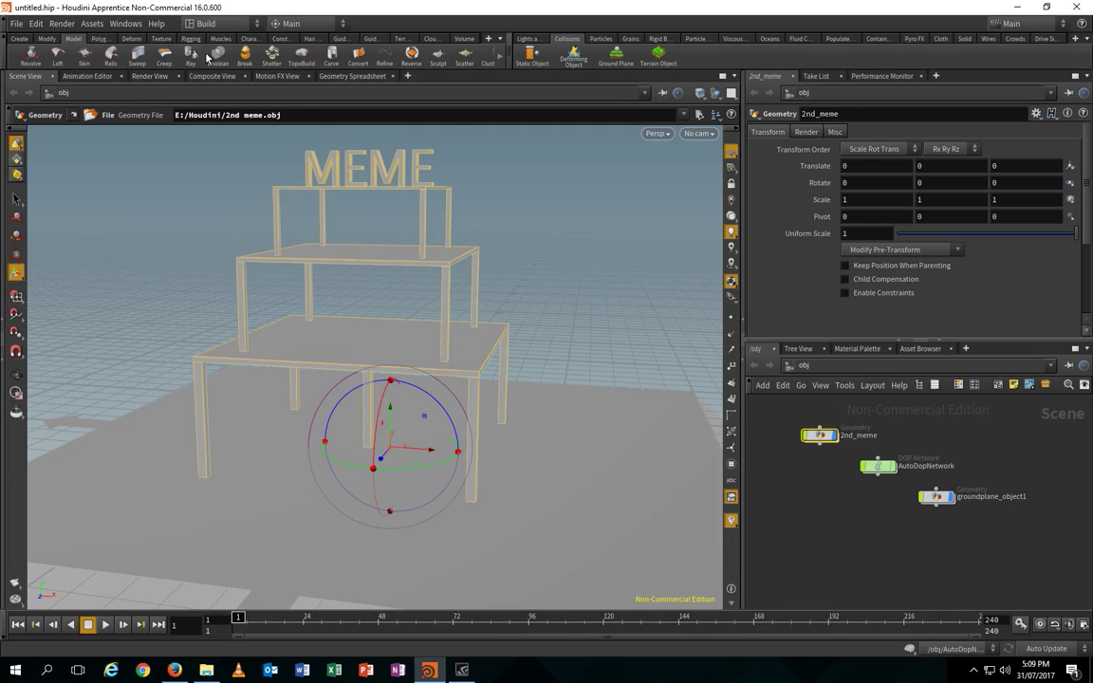
left_click(275, 57)
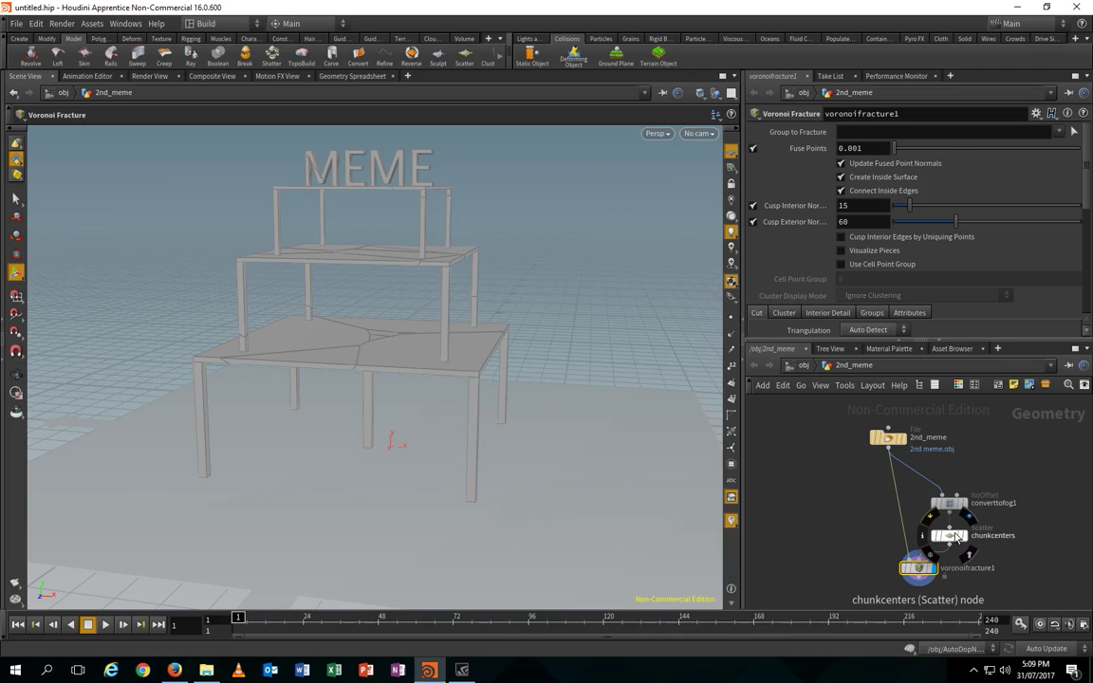
- Set Force Total Count to 300 on the chunkcenters Scatter node inside 2nd_meme
left_click(958, 538)
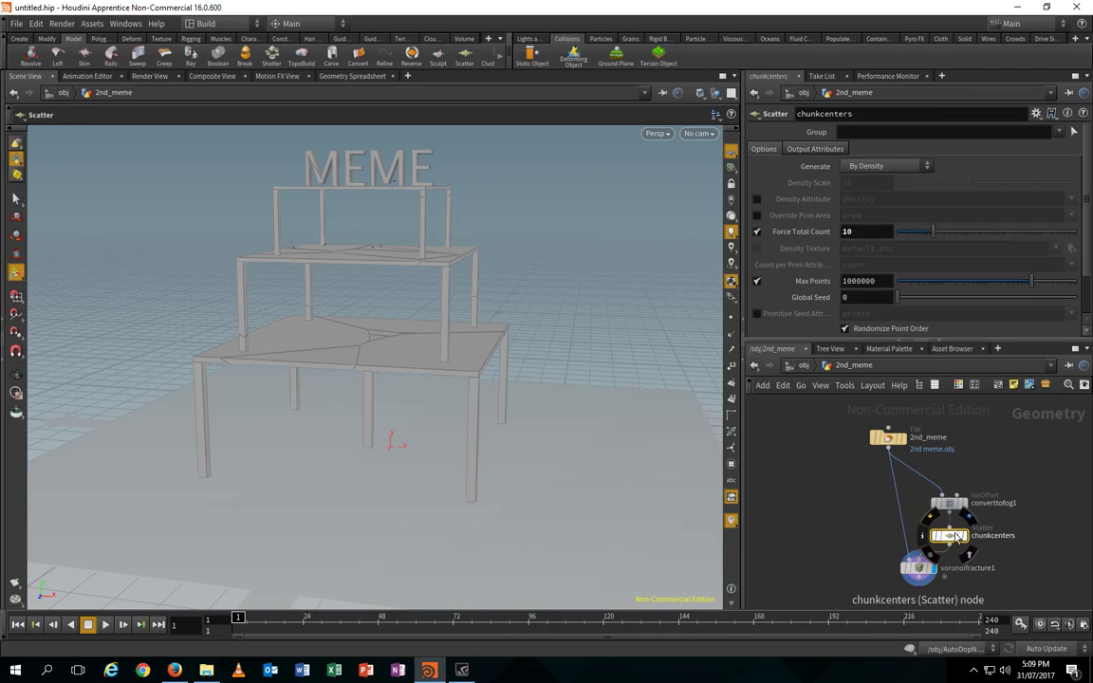
mouse_move(960, 545)
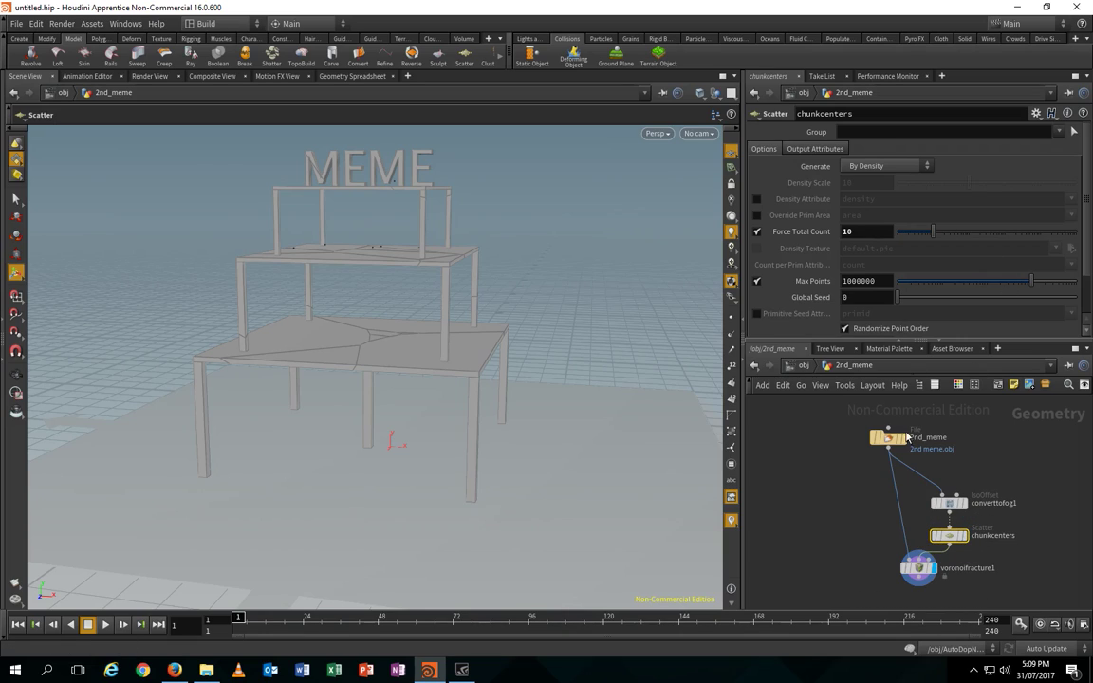
left_click(804, 368)
mouse_move(825, 437)
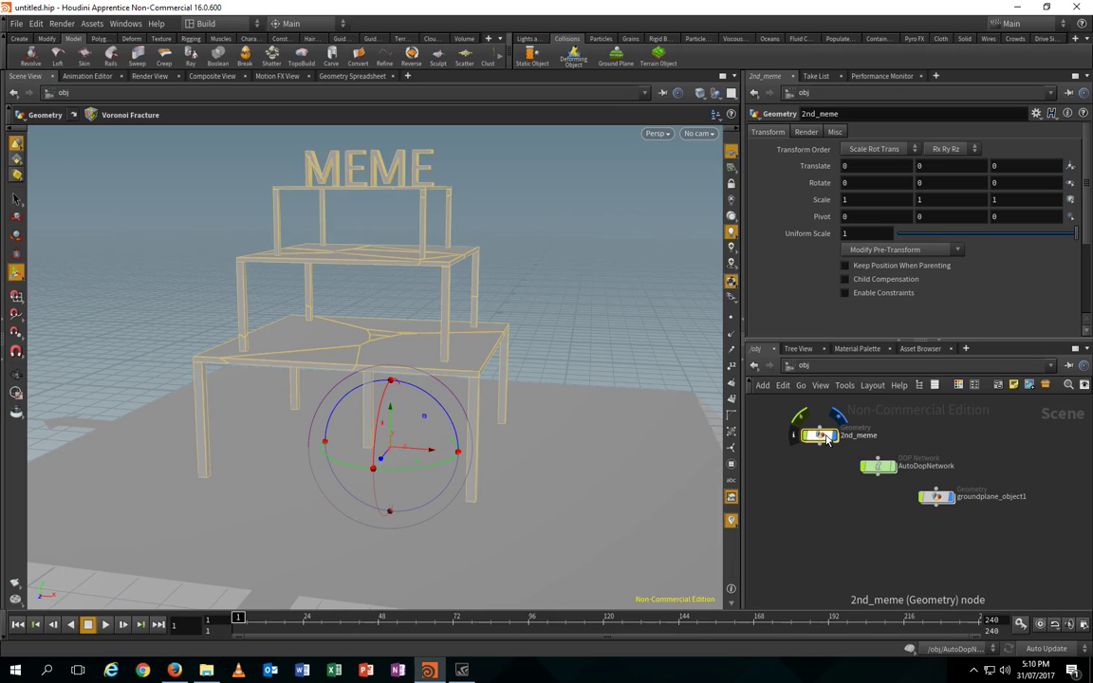
double_click(825, 436)
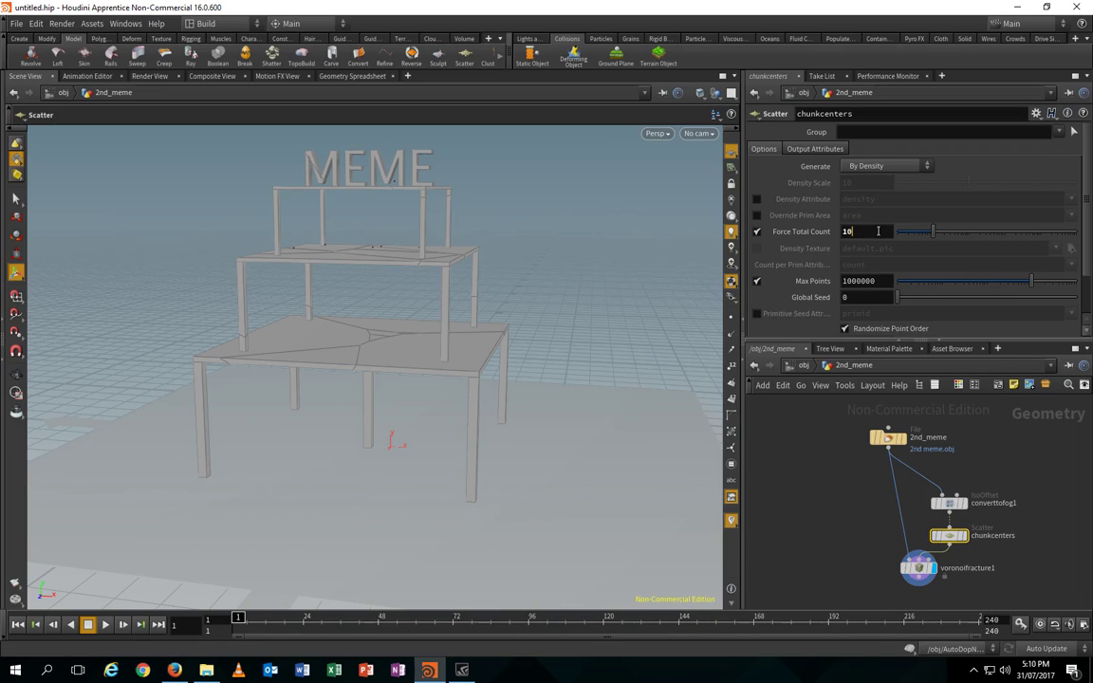
key("Return")
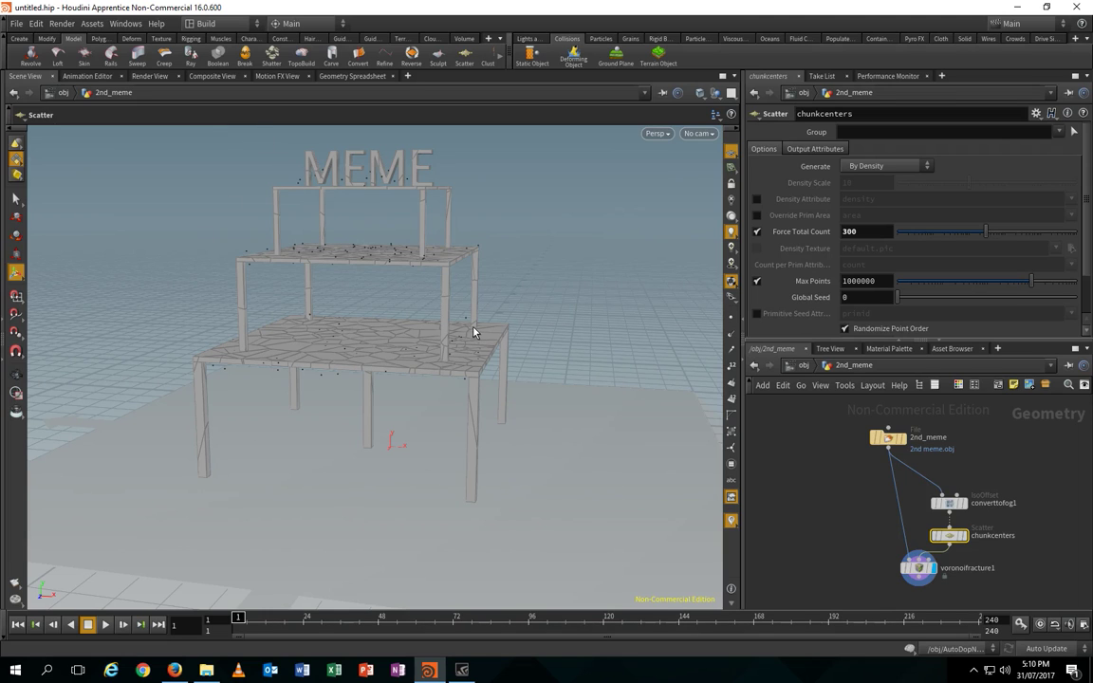
- Enable Visualize Pieces on the voronoifracture1 node and inspect the fractured building from above
key("Escape")
mouse_move(527, 304)
left_mouse_down()
mouse_move(456, 373)
mouse_move(525, 330)
mouse_move(515, 297)
left_mouse_up()
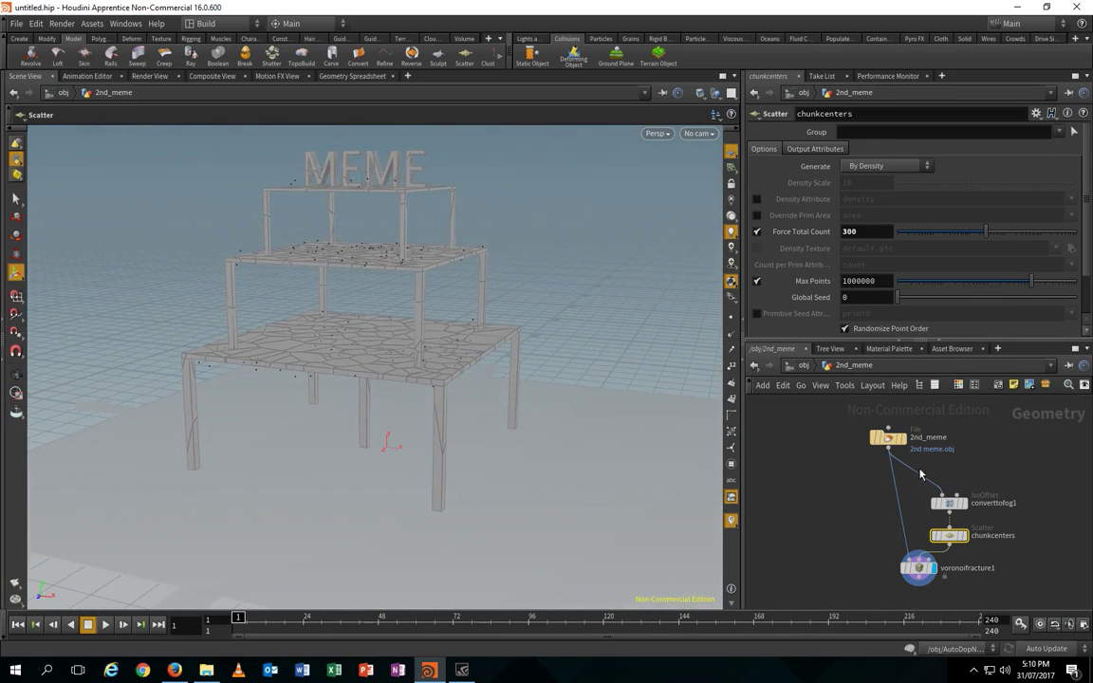
left_click(919, 570)
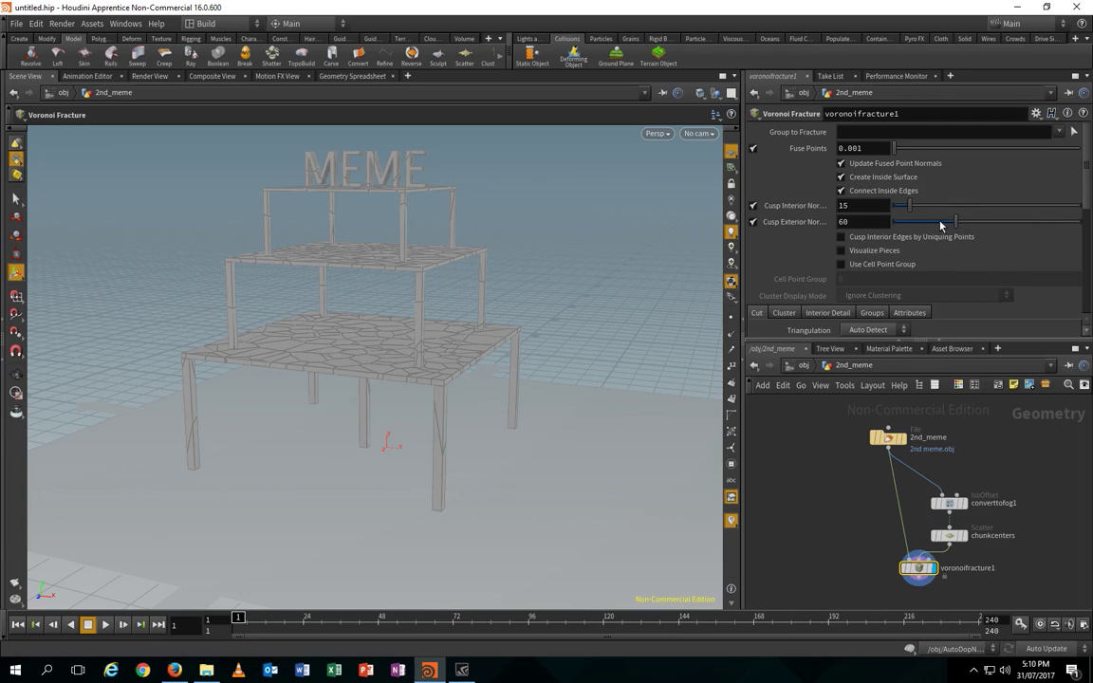
left_click(841, 251)
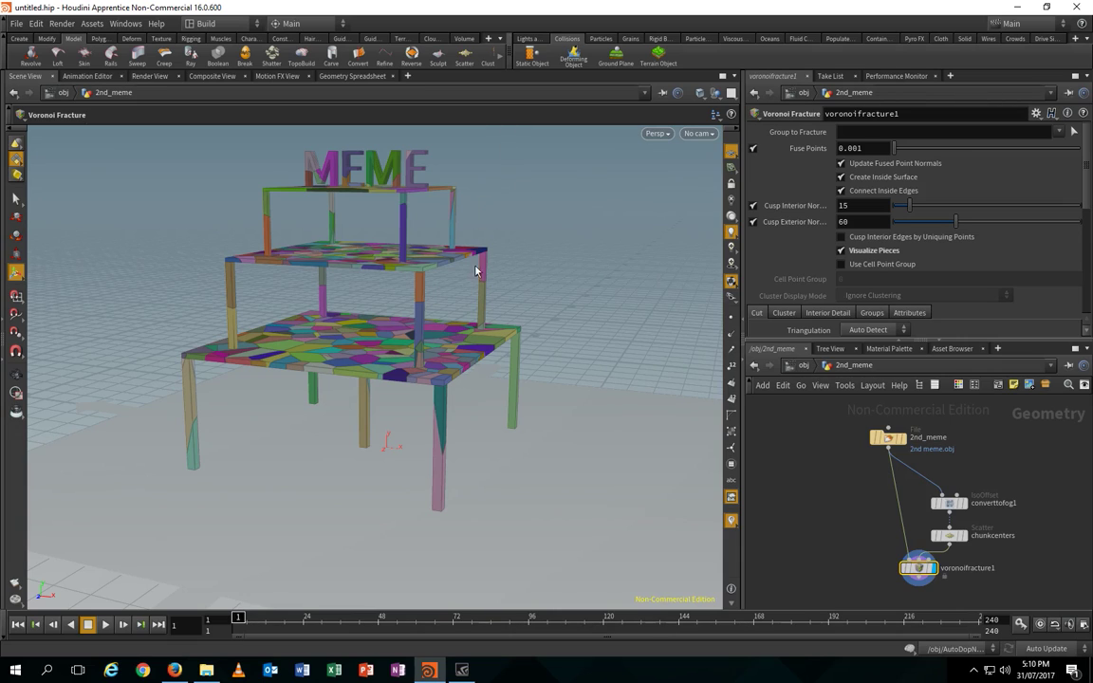
left_click_drag(526, 332, 537, 318, "alt")
middle_click_drag(570, 275, 464, 355, "alt")
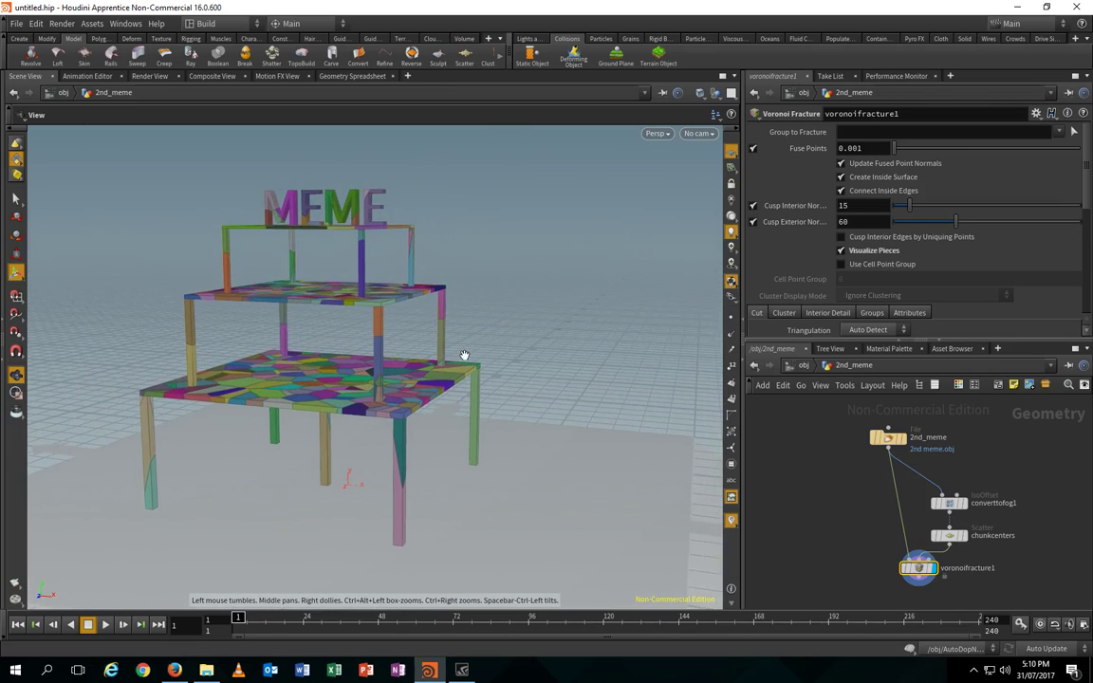
left_click_drag(464, 355, 464, 379)
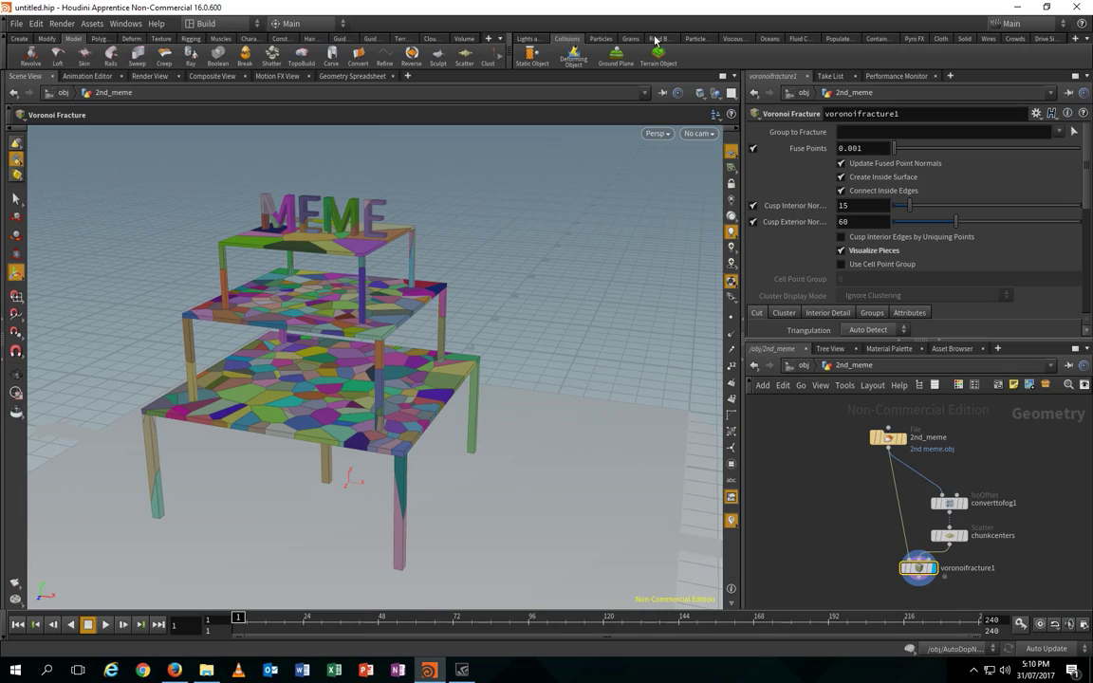
left_click(739, 38)
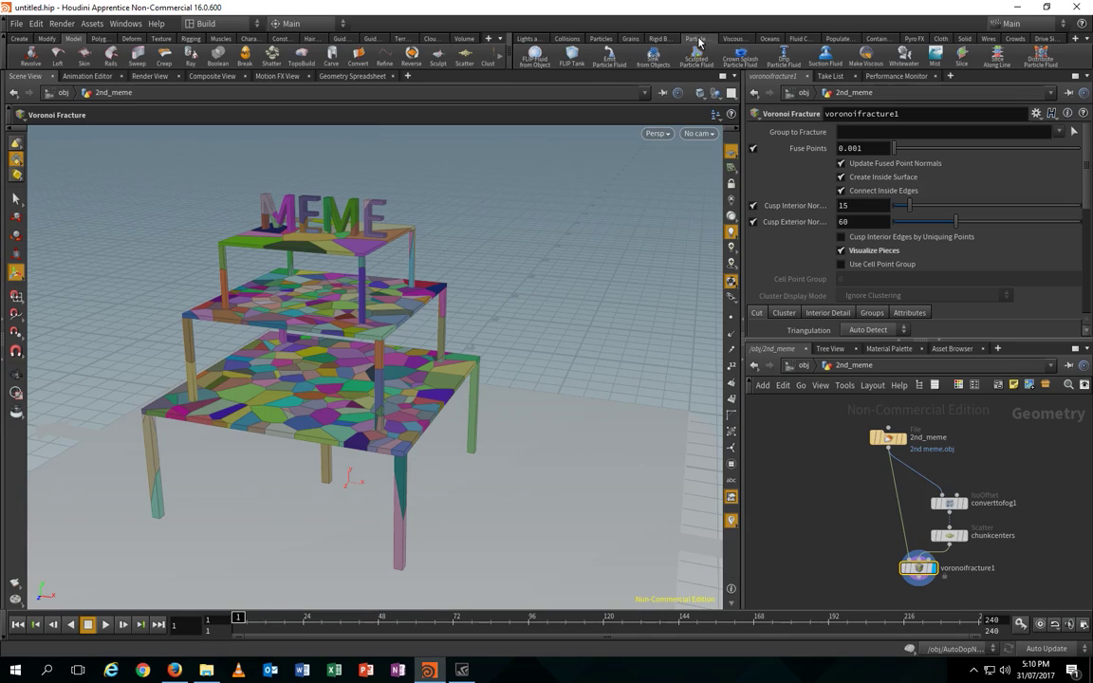
left_click(771, 39)
left_click(798, 39)
left_click(832, 39)
left_click(871, 40)
left_click(914, 39)
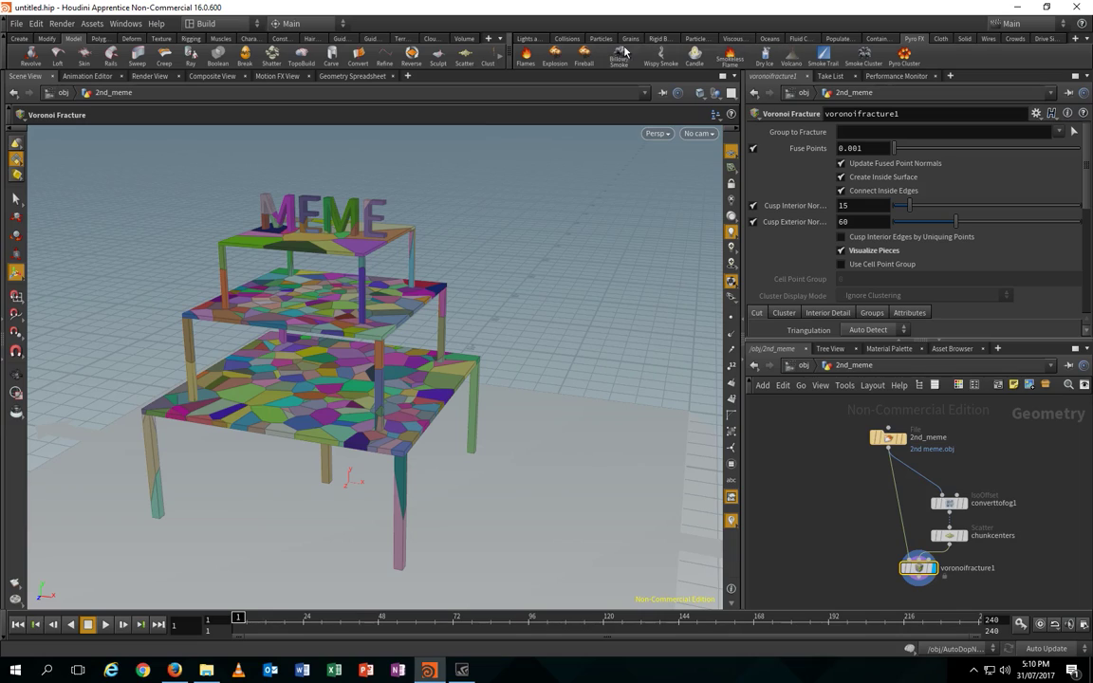
scroll(631, 52, "up", 7)
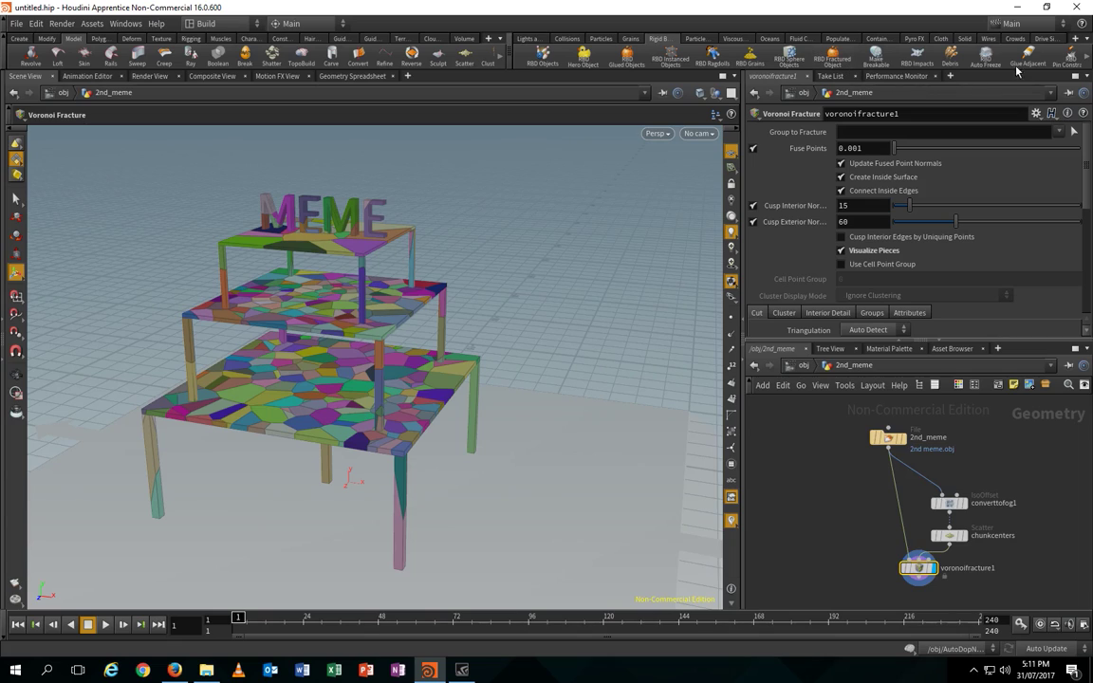
- Turn the fractured 2nd_meme building into RBD Glued Objects
left_click(631, 59)
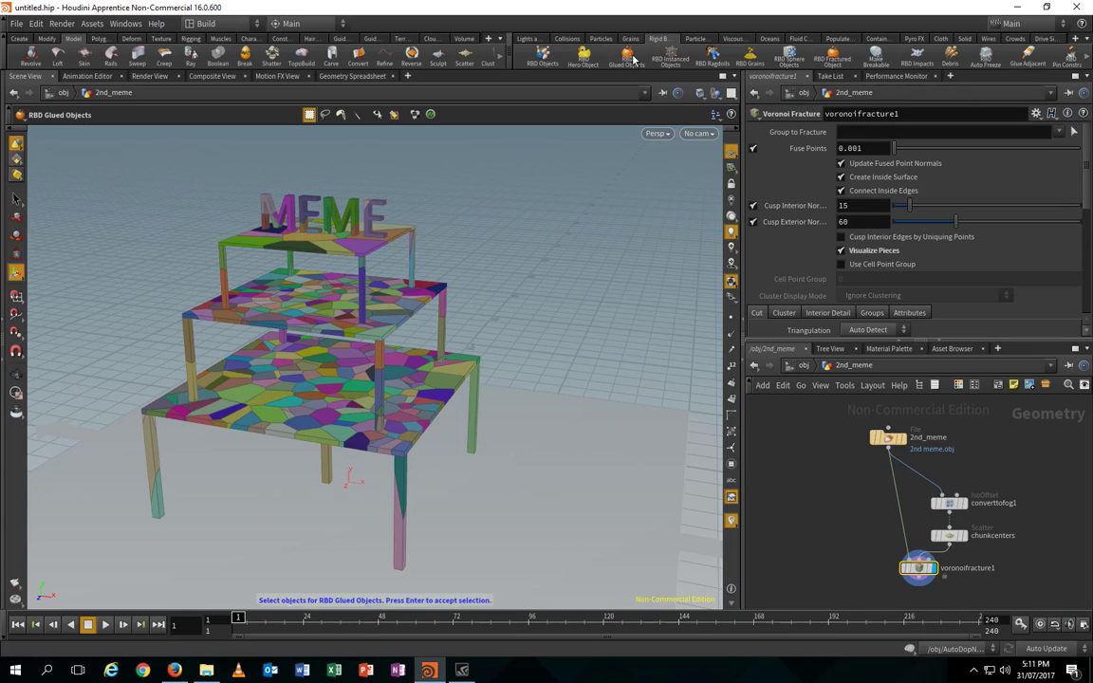
left_click(17, 624)
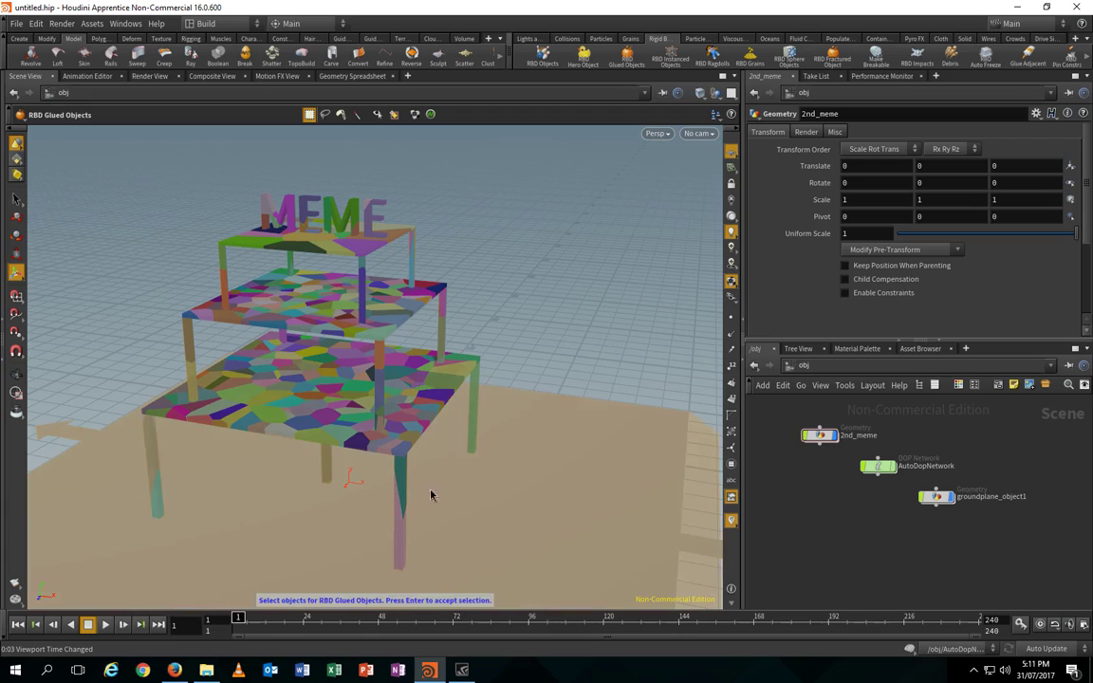
key("Return")
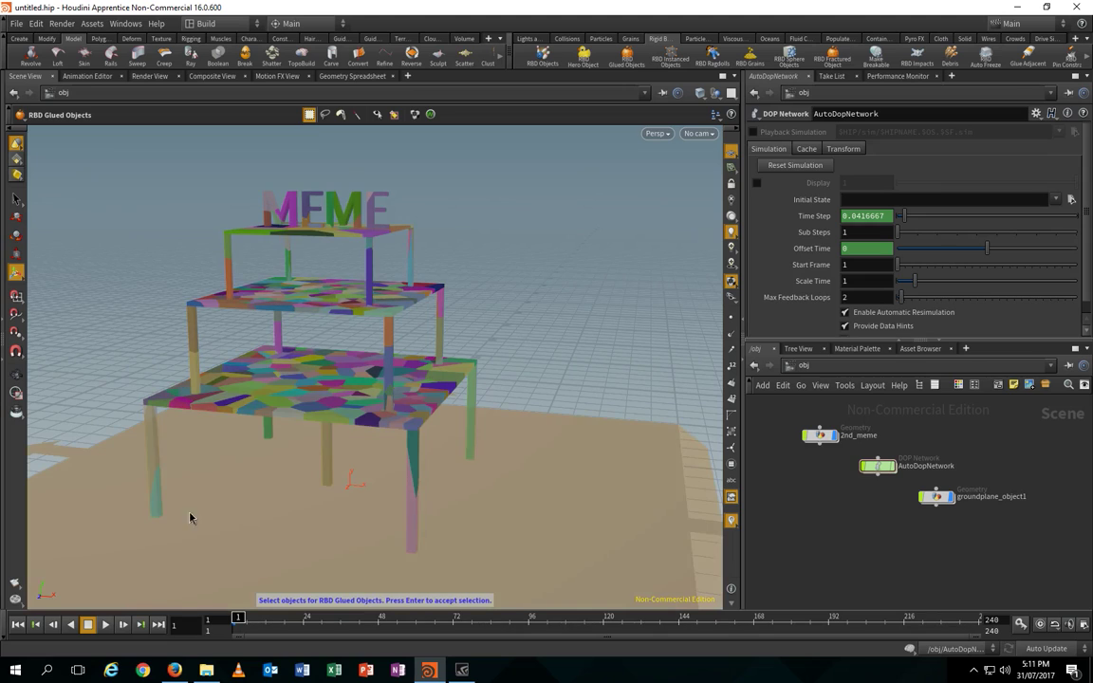
- Play the simulation to check how the glued building holds up, and rewind to the first frame
mouse_move(562, 423)
left_mouse_down("alt")
mouse_move(473, 469)
mouse_move(516, 443)
mouse_move(551, 439)
left_mouse_up("alt")
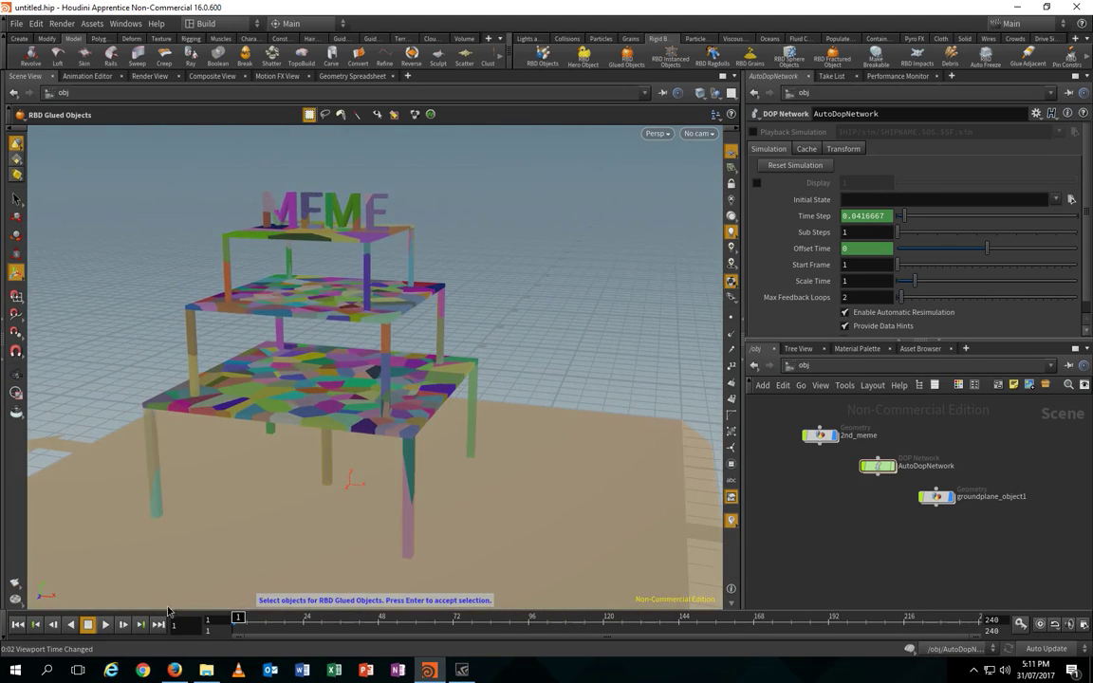
left_click(105, 625)
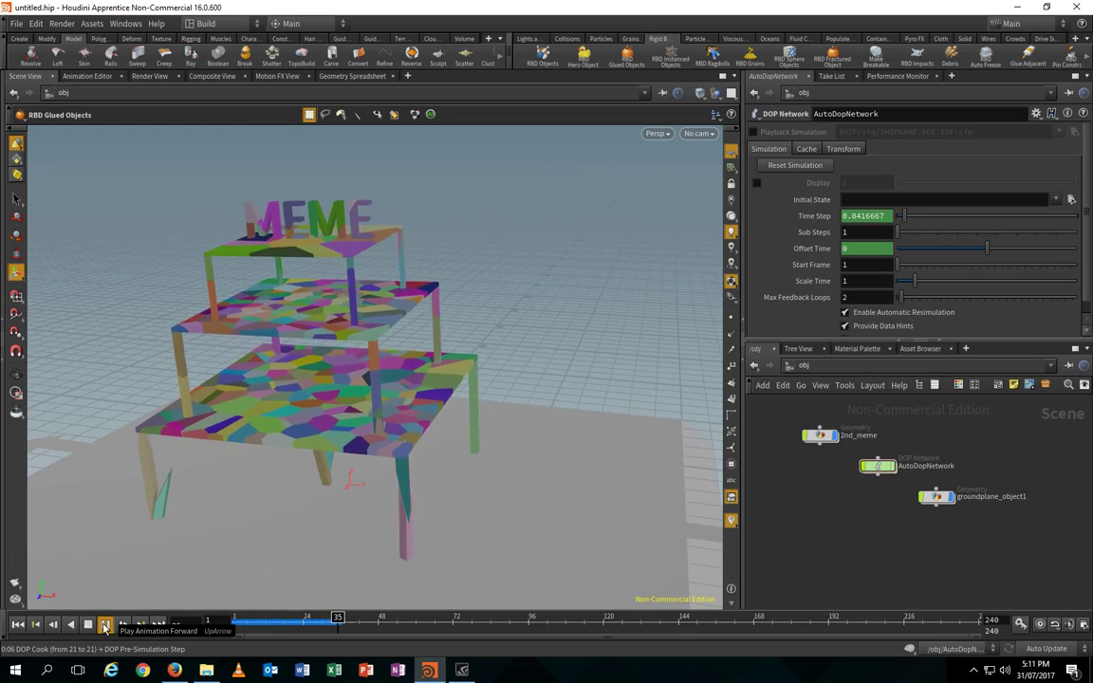
left_click(17, 625)
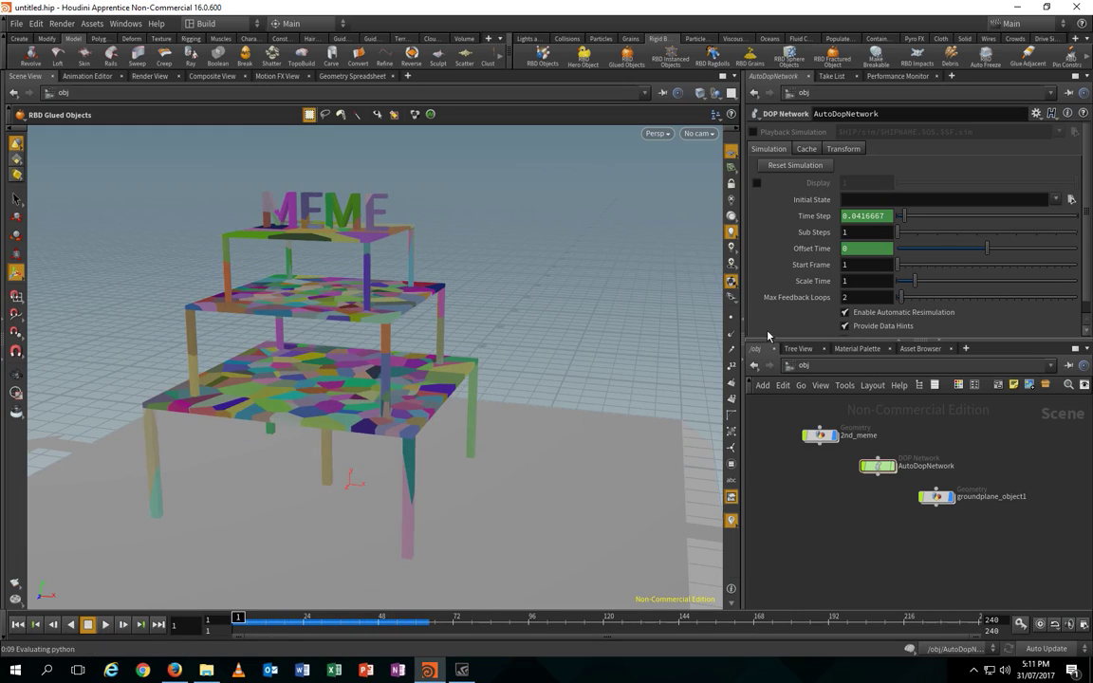
- Set the Strength of glue_constraint inside AutoDopNetwork to 100000 and play the simulation
double_click(878, 466)
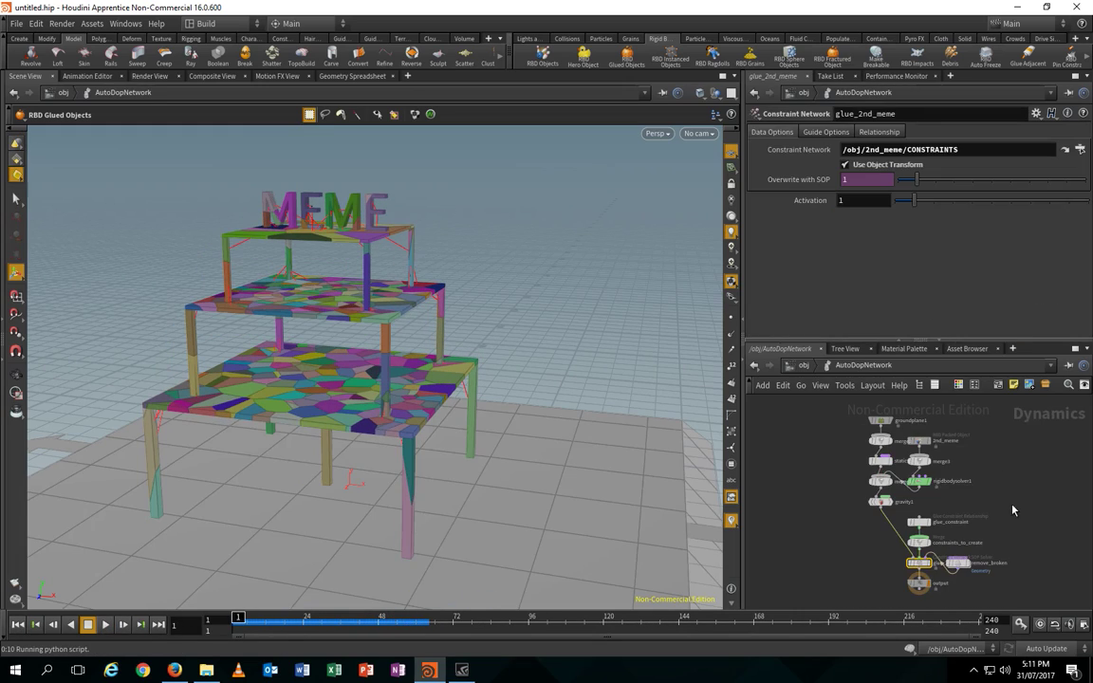
scroll(958, 530, "up", 4)
scroll(932, 512, "down", 2)
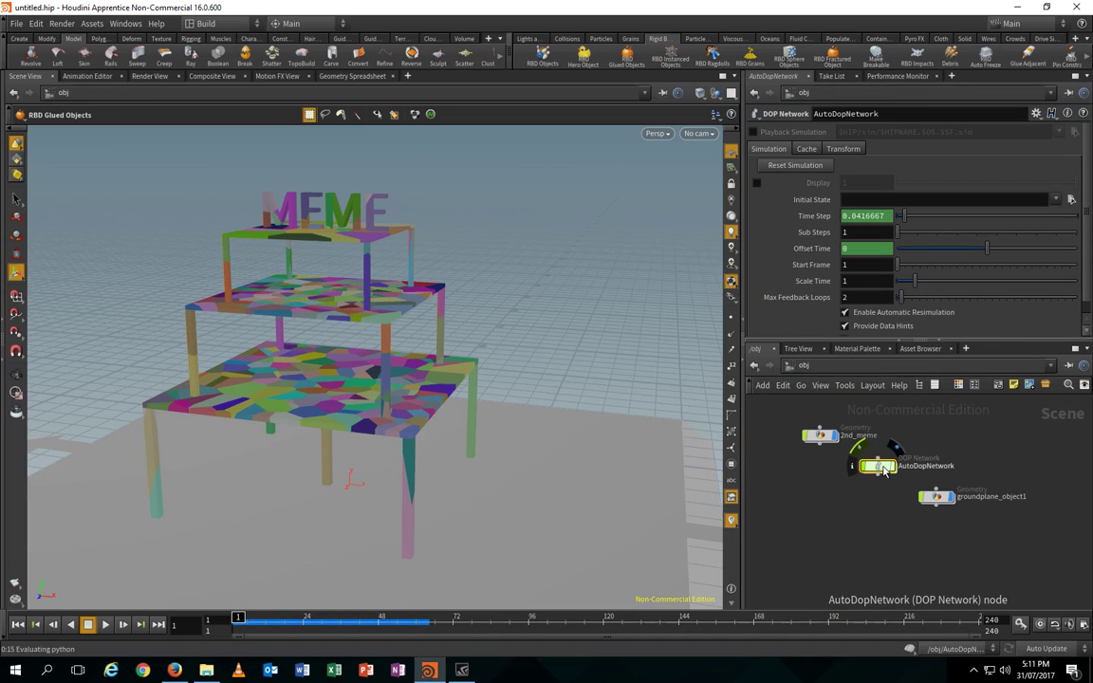
double_click(884, 469)
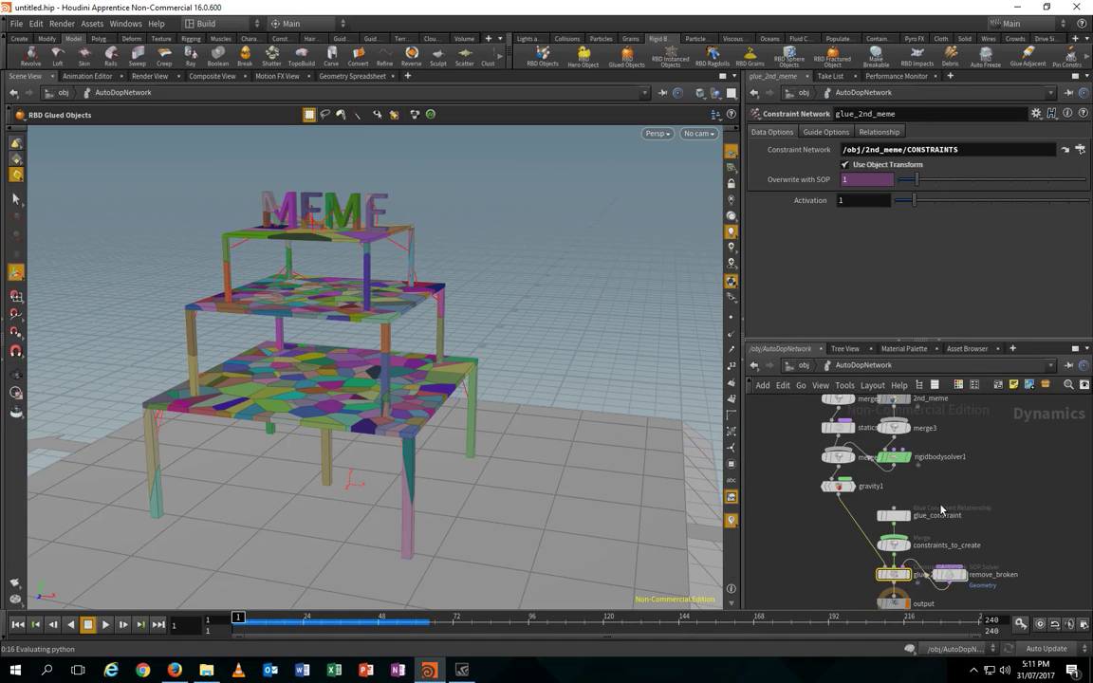
left_click(902, 515)
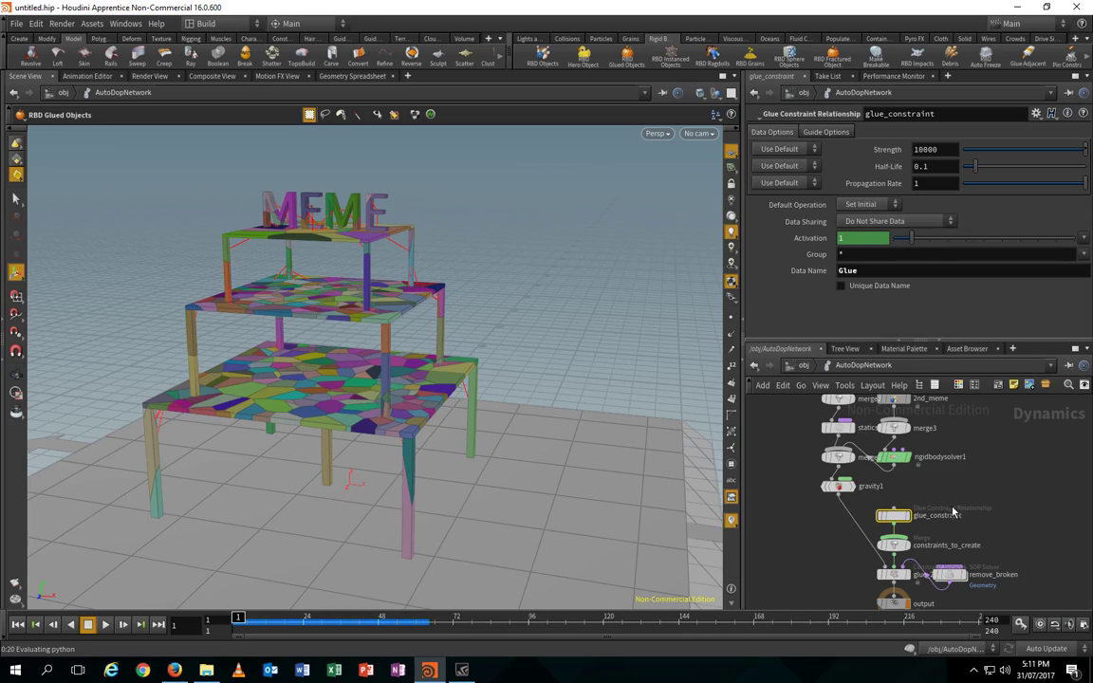
left_click(957, 150)
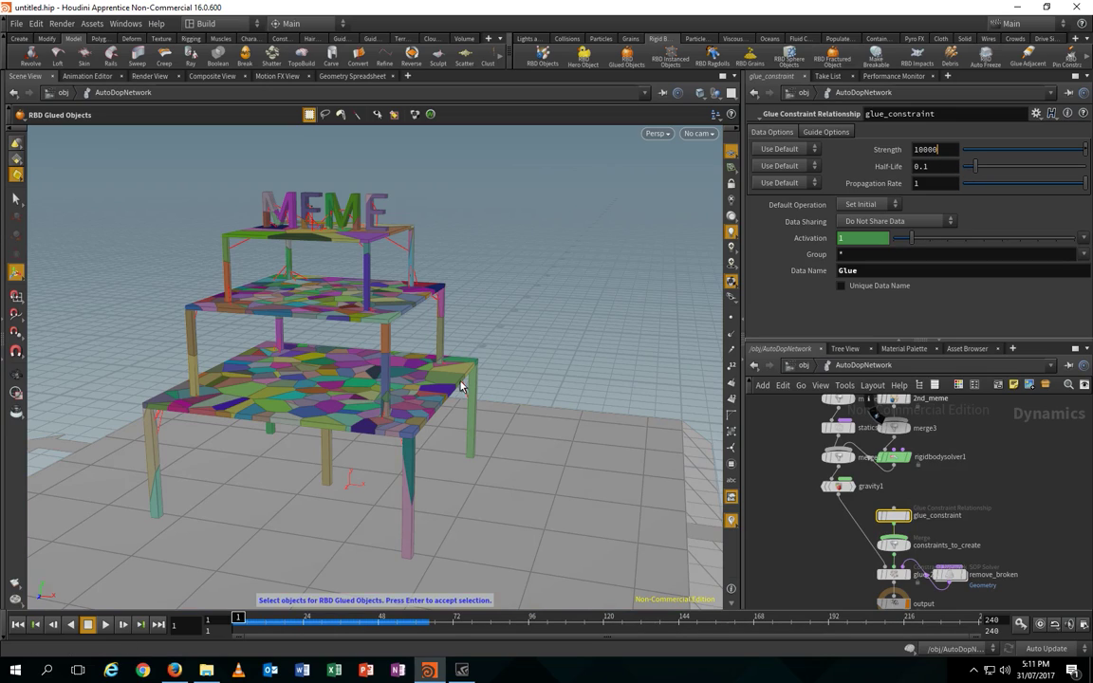
type("0")
key("Return")
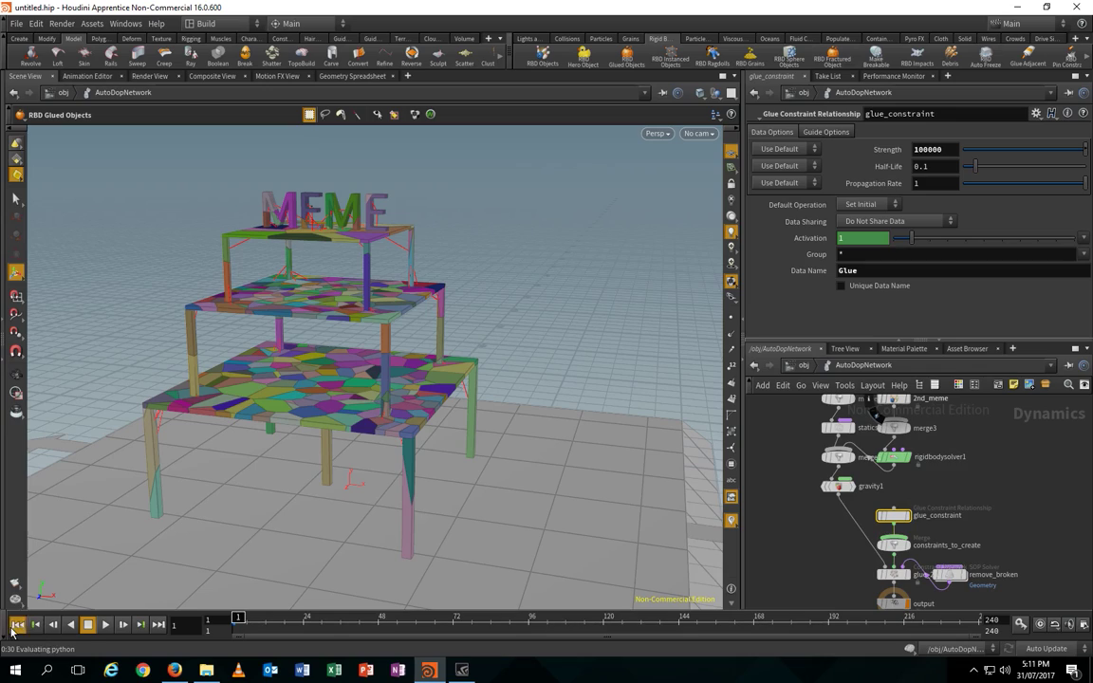
left_click(105, 624)
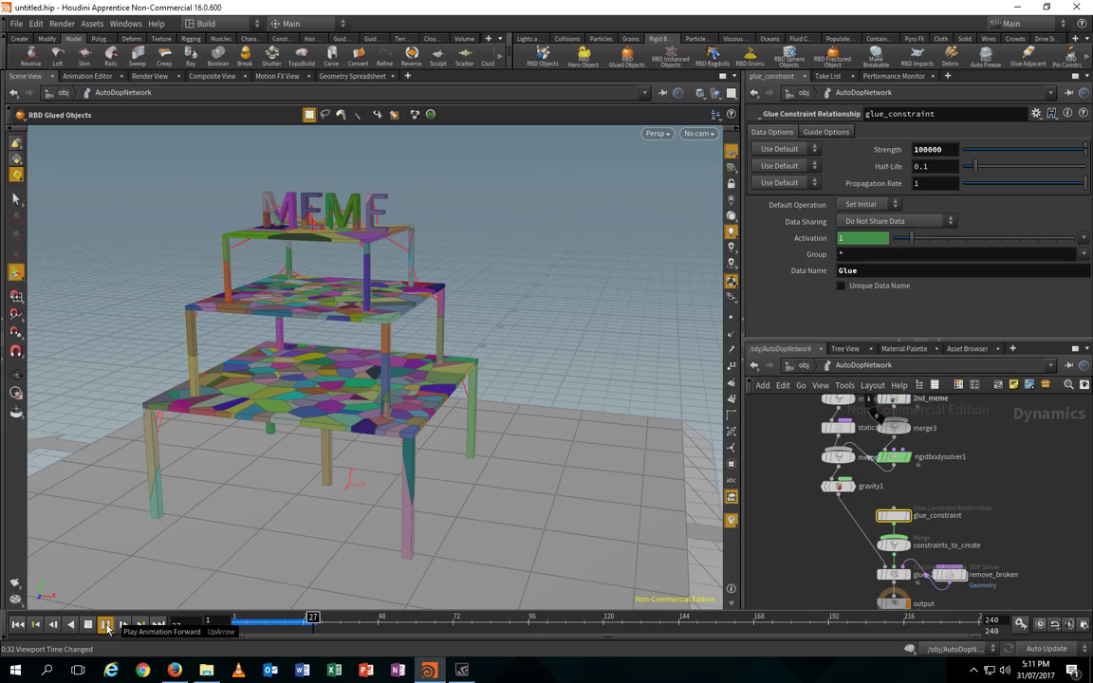
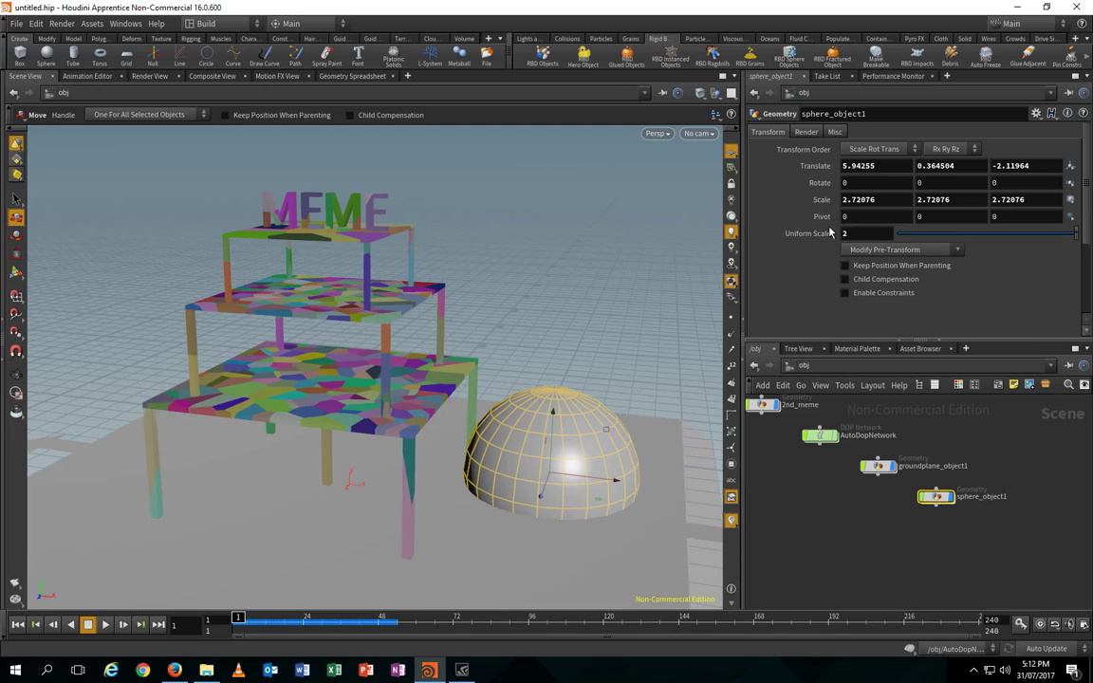
- Set sphere_object1's Uniform Scale to 1.4 and move it up over the building to about X 1.39, Y 8.66
middle_click_drag(826, 231, 779, 234)
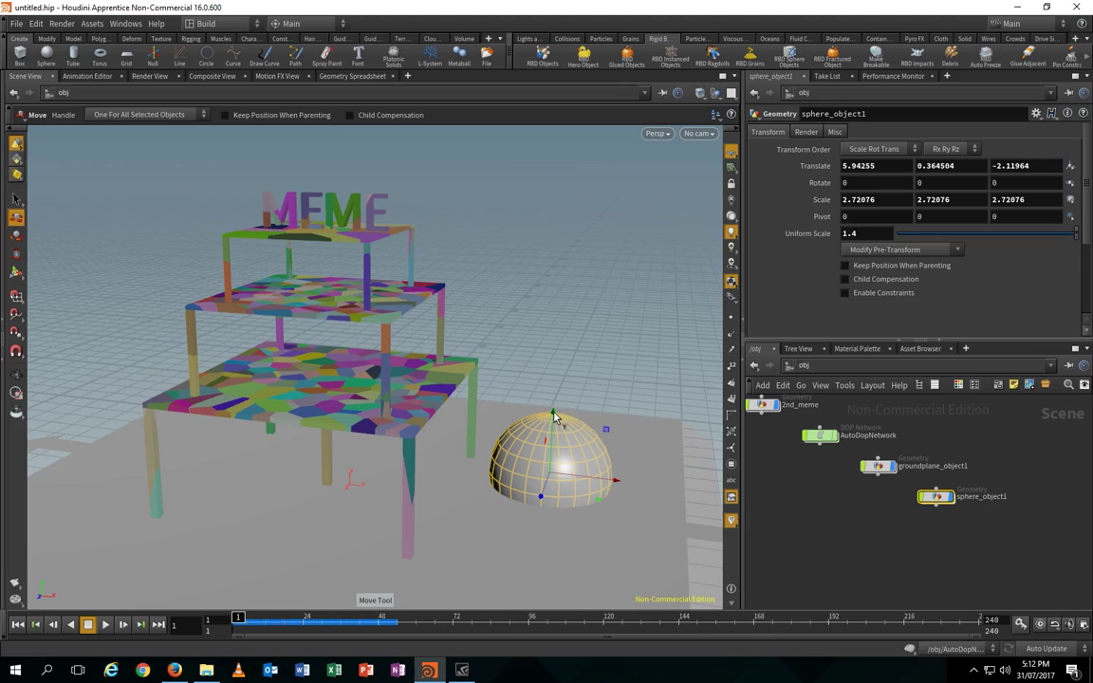
left_click(559, 362)
left_click(553, 418)
left_click_drag(550, 418, 565, 160)
key("Escape")
left_click_drag(591, 346, 449, 359)
key("t")
left_click_drag(413, 239, 440, 373)
key("Escape")
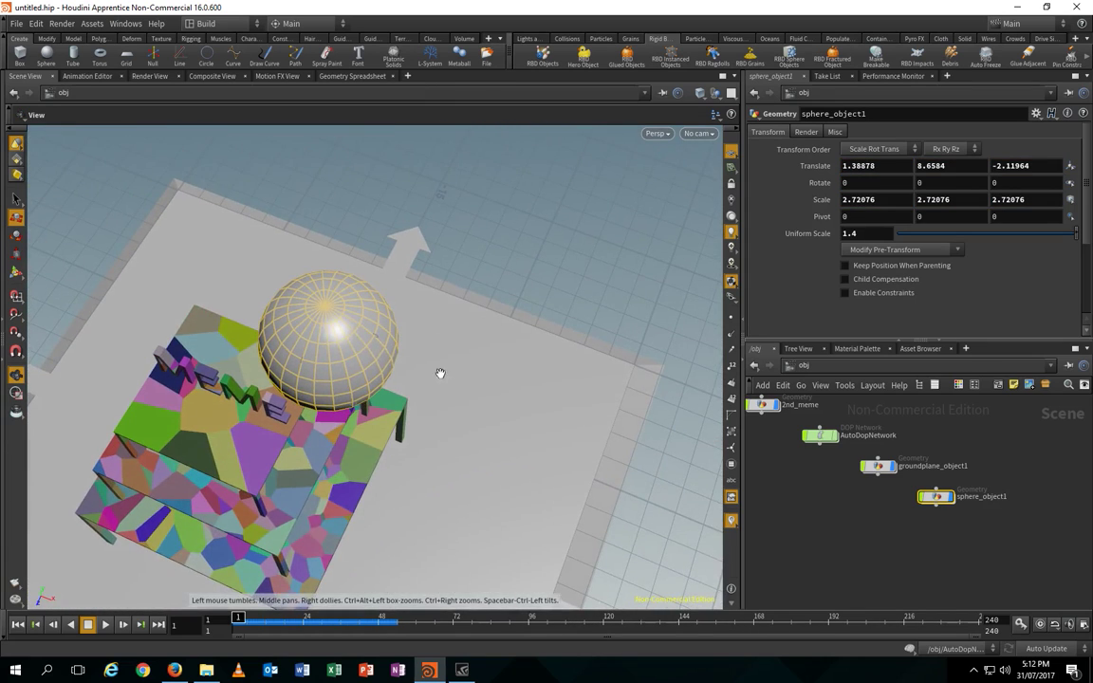
- Raise the sphere to about Y 12.32 and shift it horizontally to about X 2.97, Z 1.10
key("t")
left_click_drag(313, 302, 283, 226)
key("Escape")
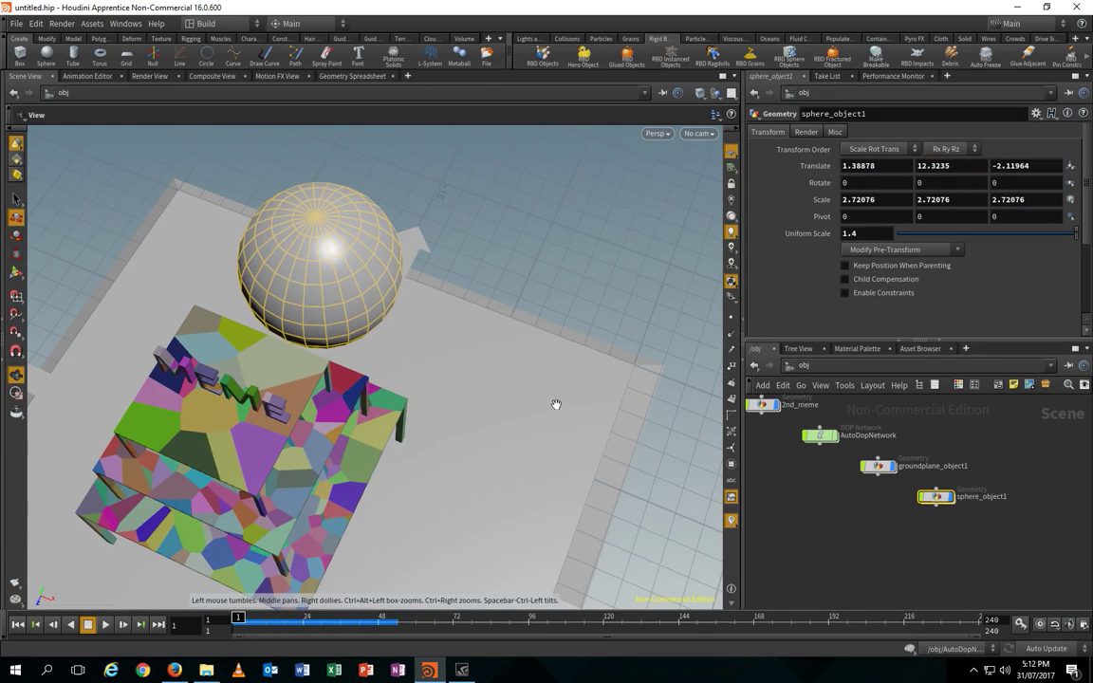
left_click_drag(557, 404, 491, 412)
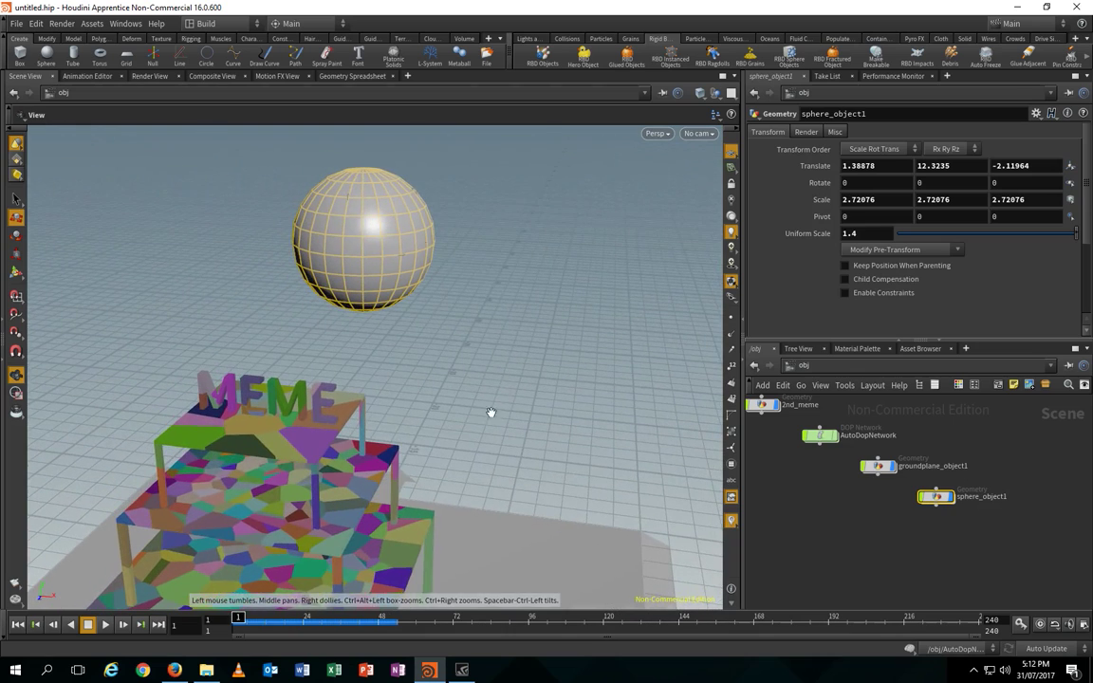
key("t")
left_click_drag(353, 258, 382, 289)
left_click_drag(578, 386, 669, 376, "alt")
right_click_drag(576, 362, 593, 348, "alt")
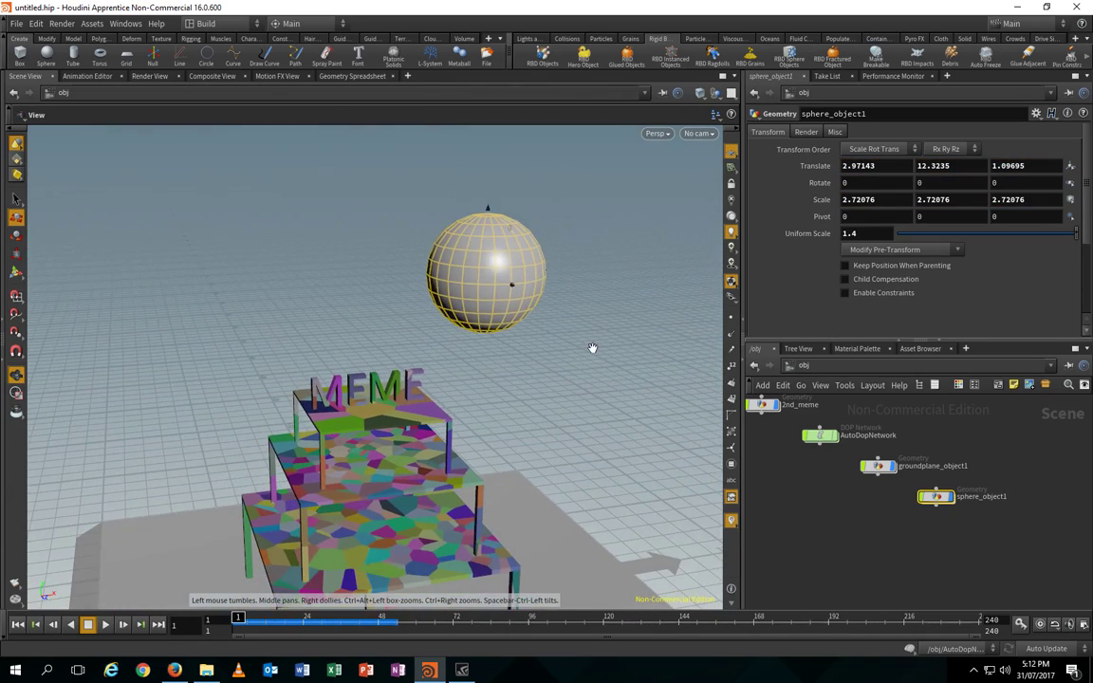
- Reposition the sphere higher above the MEME letters at about X 2.04, Y 14.57
left_click_drag(593, 348, 463, 263)
key("t")
left_click_drag(404, 228, 412, 181)
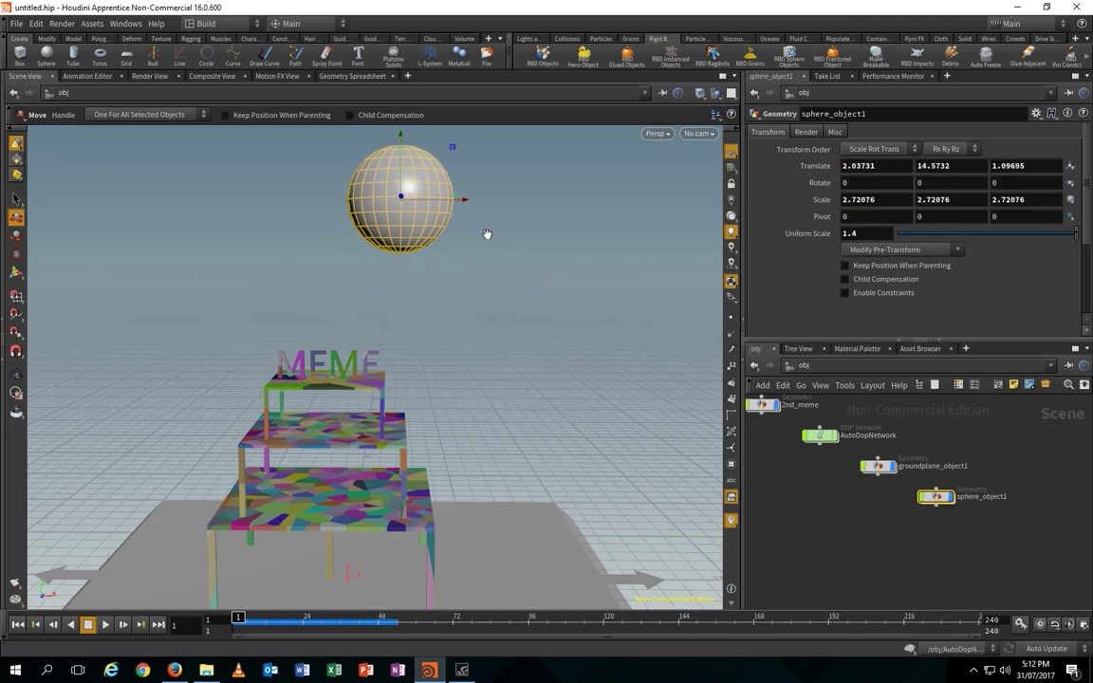
key("Escape")
left_click_drag(488, 237, 391, 364)
key("t")
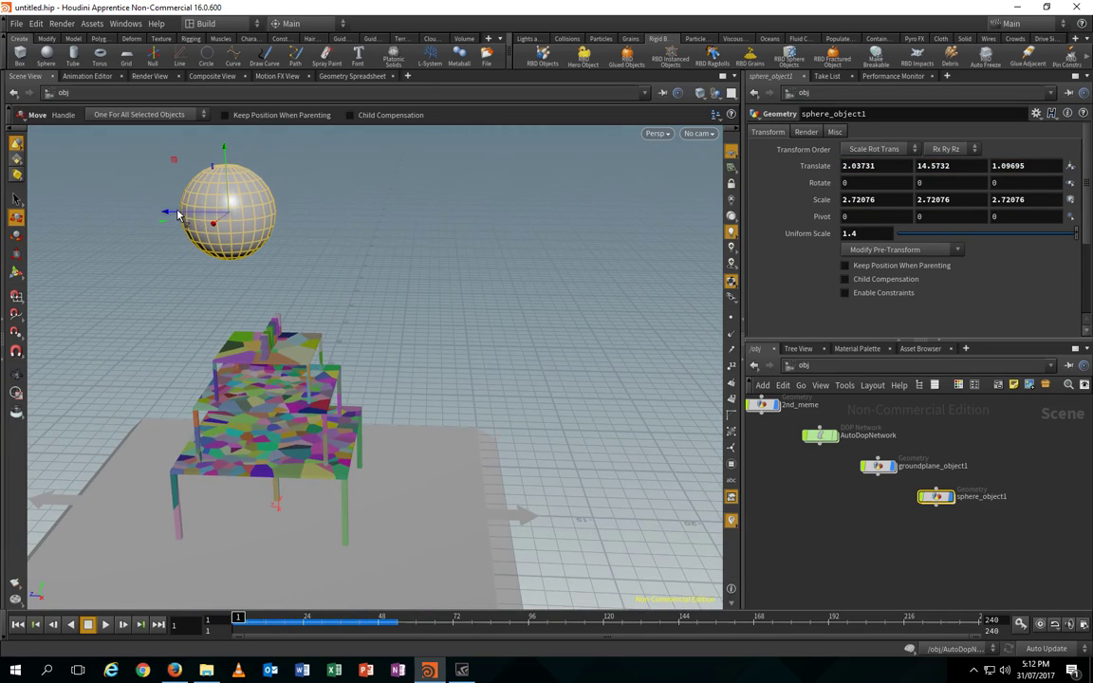
- Move the sphere along Z to about -1.19 and raise it to about Y 15.11
left_click_drag(178, 214, 306, 330)
key("Escape")
key("t")
left_click_drag(221, 272, 256, 276)
key("Escape")
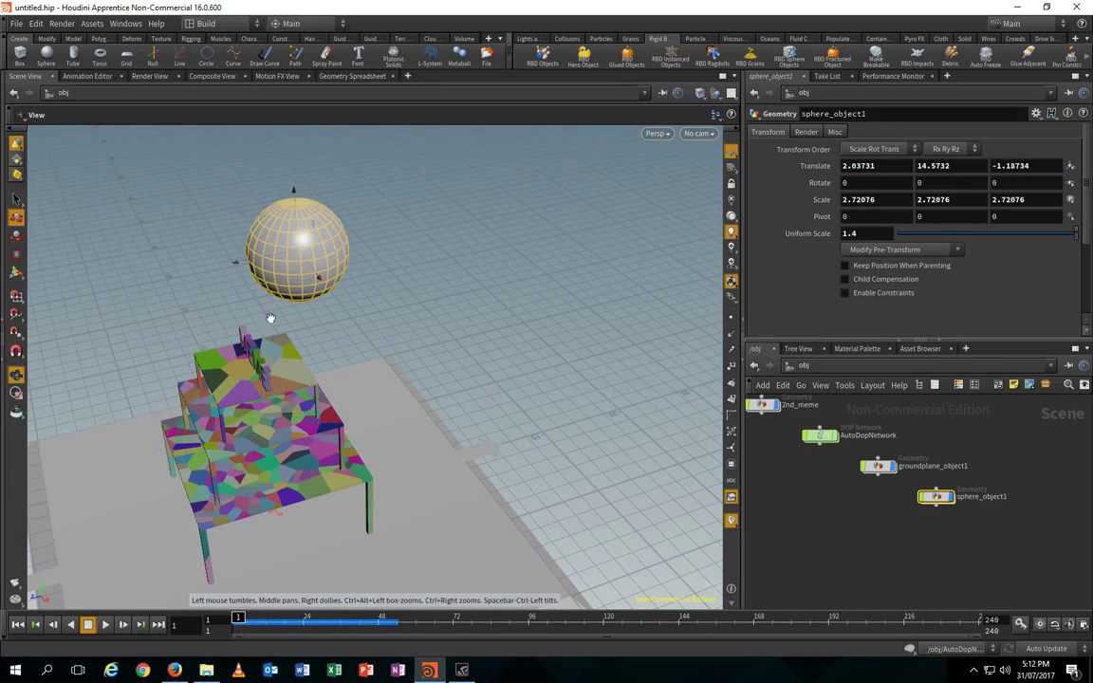
left_click_drag(266, 318, 505, 295)
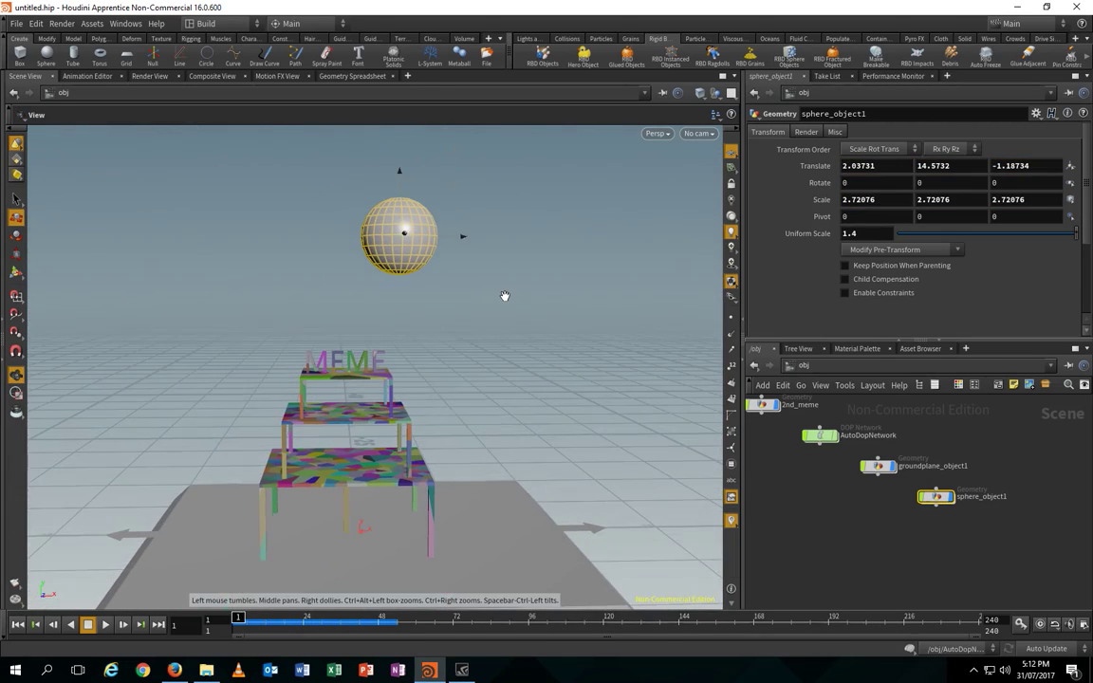
key("t")
left_click_drag(402, 194, 403, 182)
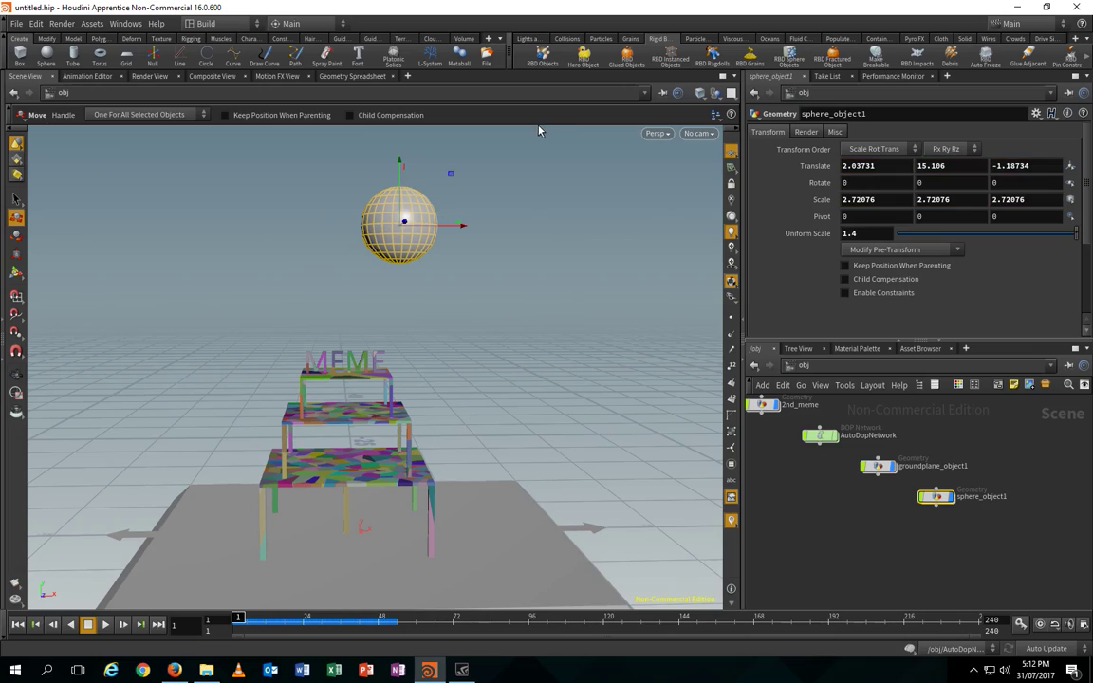
- Make the sphere an RBD object and play the simulation to test its impact on the building
left_click(544, 59)
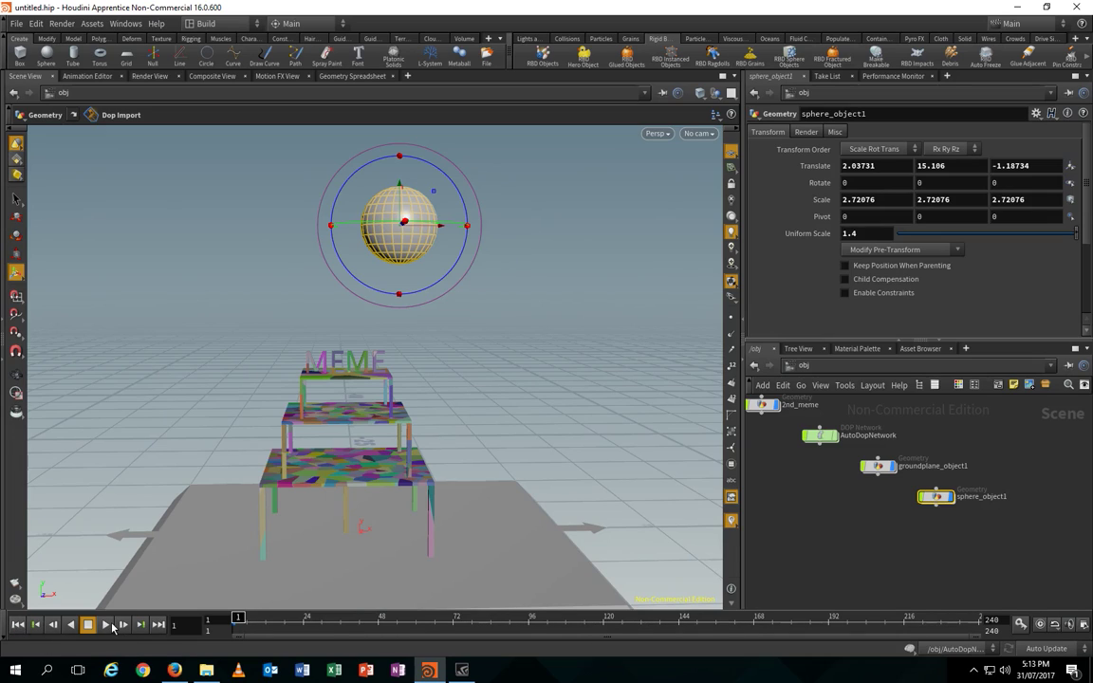
left_click(108, 627)
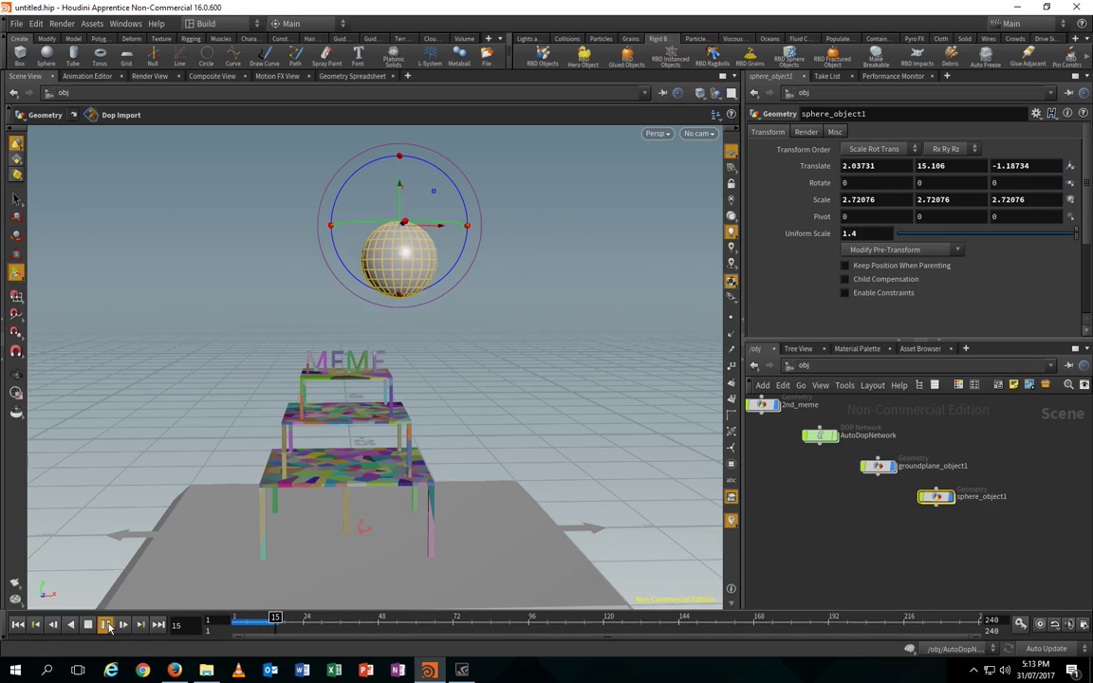
left_click(87, 624)
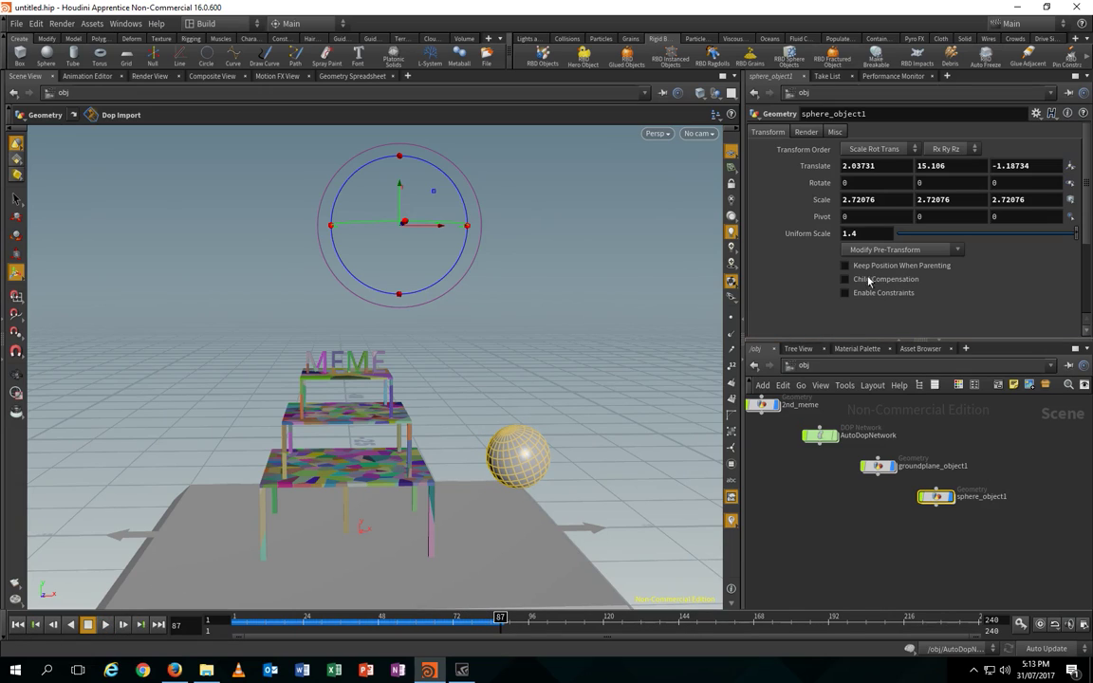
- Set the Strength of glue_constraint inside AutoDopNetwork to 70000 and replay the simulation from the first frame
double_click(823, 443)
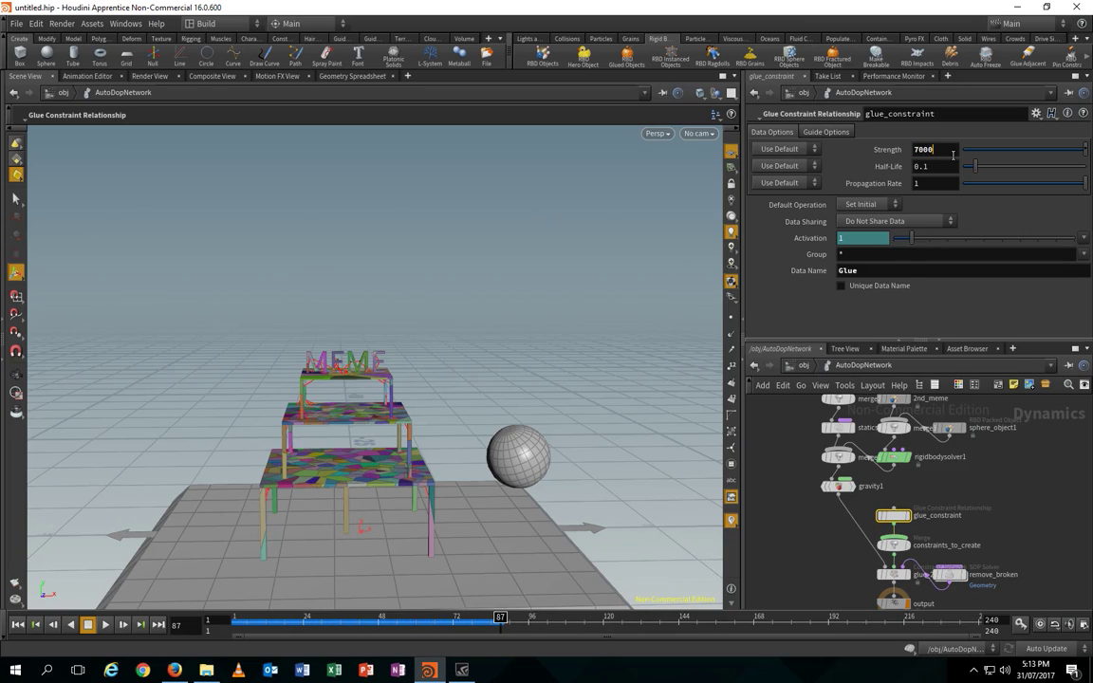
key("Return")
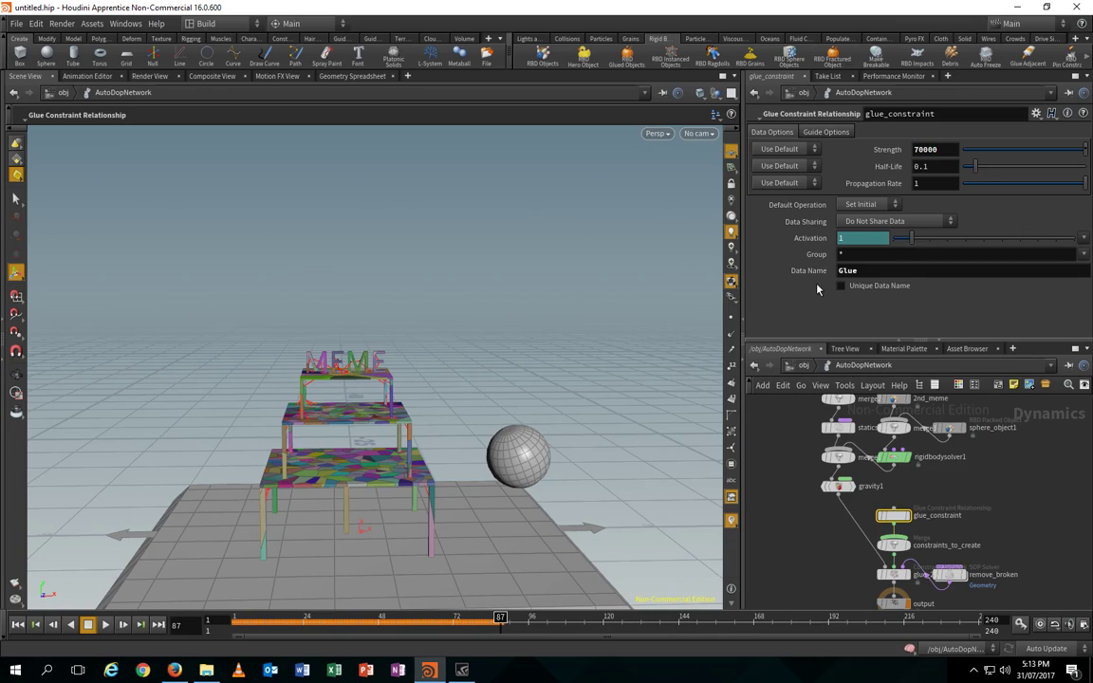
left_click(17, 624)
left_click(106, 624)
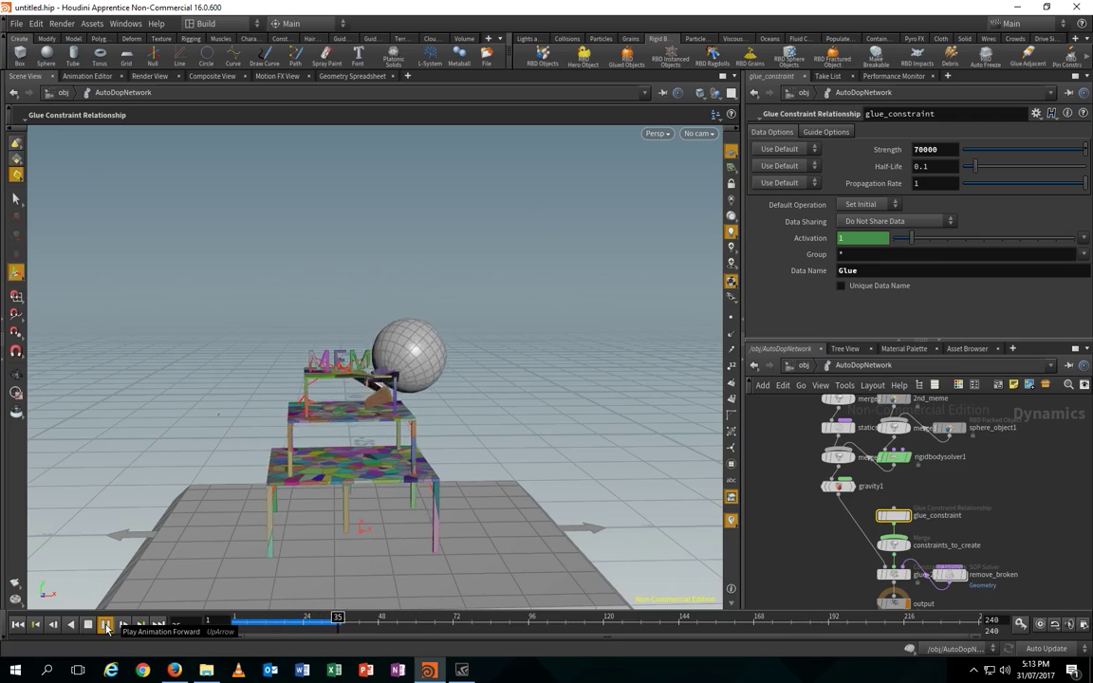
left_click(105, 626)
- Return to the first frame and set the glue_constraint Strength to 50000
left_click(17, 626)
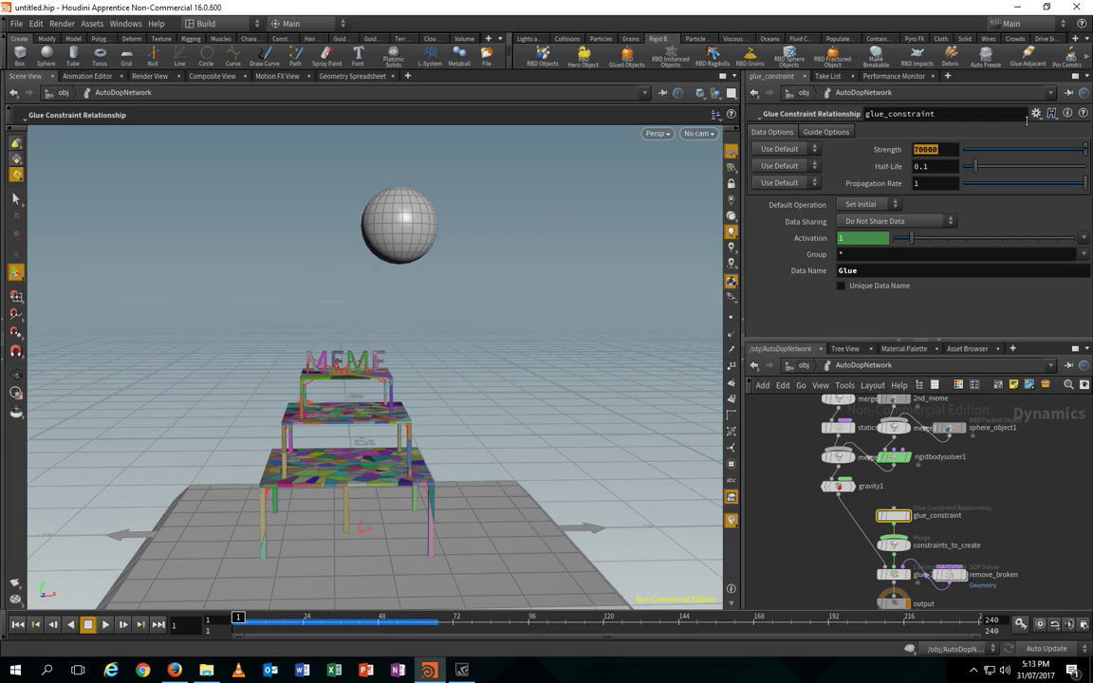
key("Return")
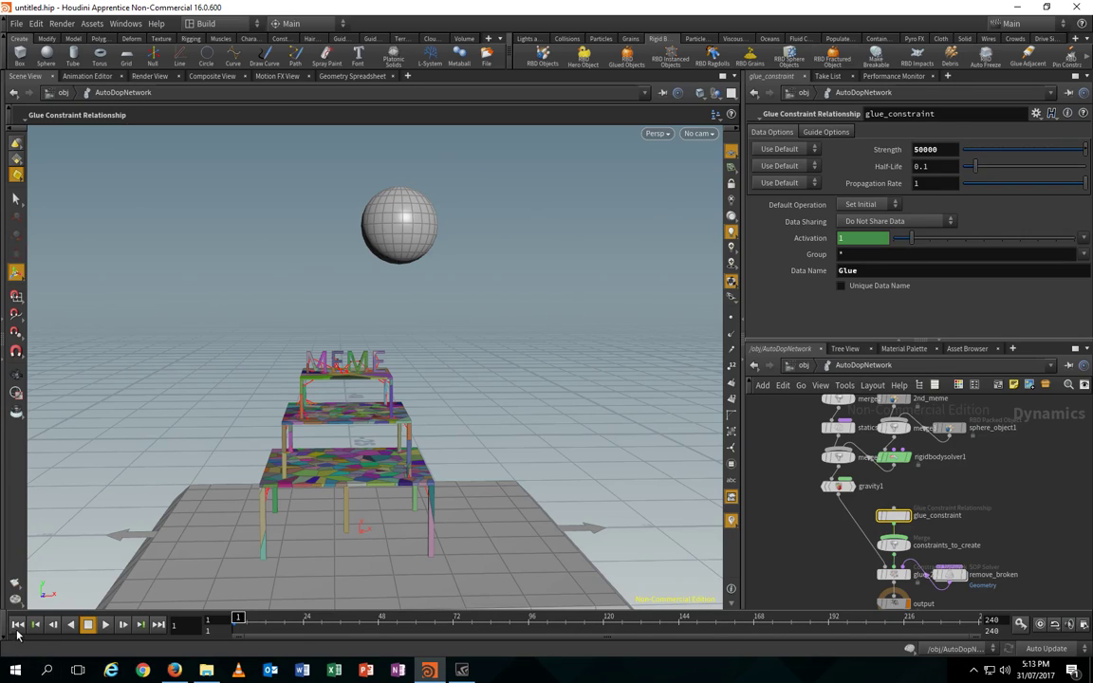
- Play the simulation to test the current glue strength, inspect the damaged building, and return to the first frame
left_click(101, 626)
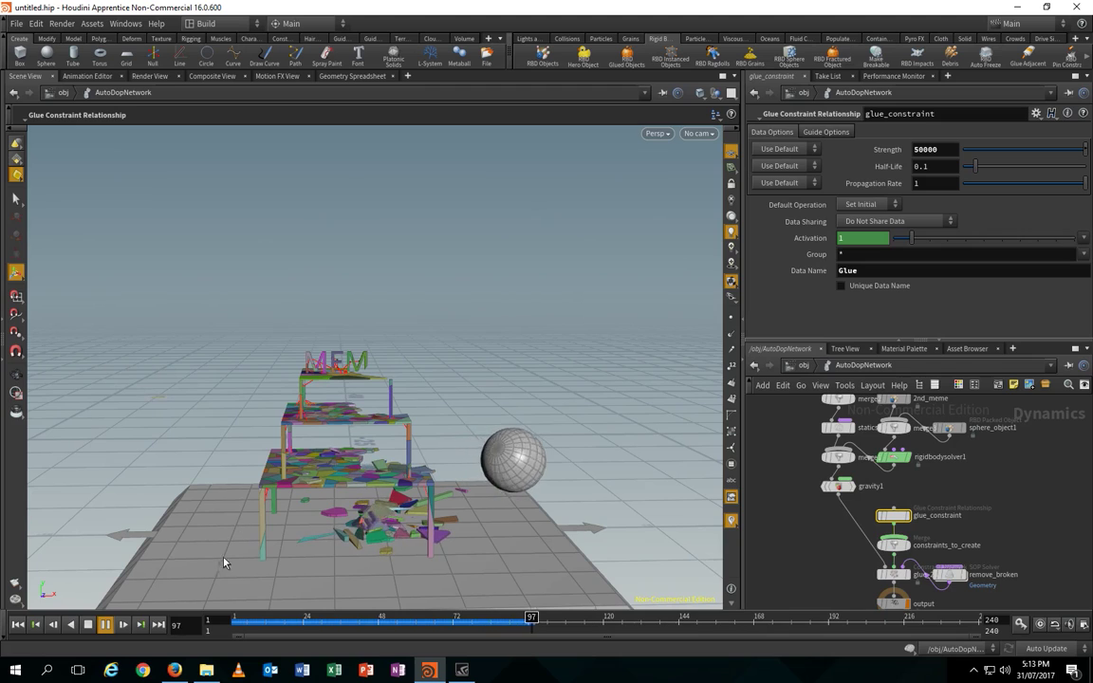
left_click(107, 626)
left_click_drag(515, 469, 448, 461, "alt")
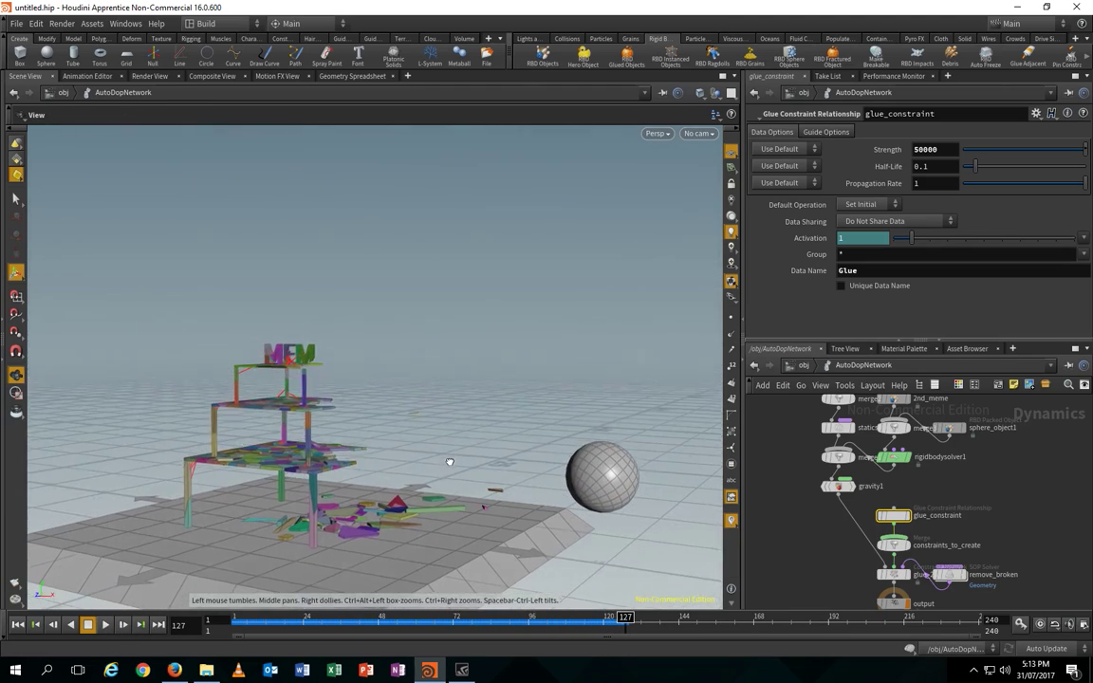
left_click(17, 625)
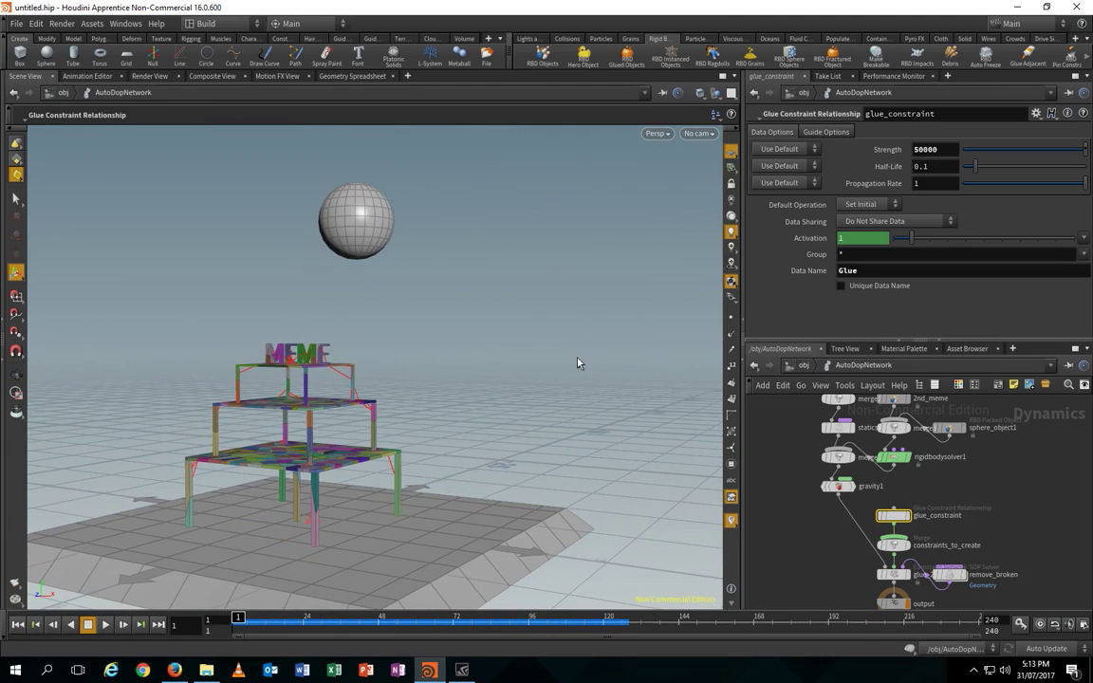
key("Escape")
left_click_drag(405, 396, 450, 411)
key("Escape")
left_click_drag(671, 372, 618, 384)
key("Return")
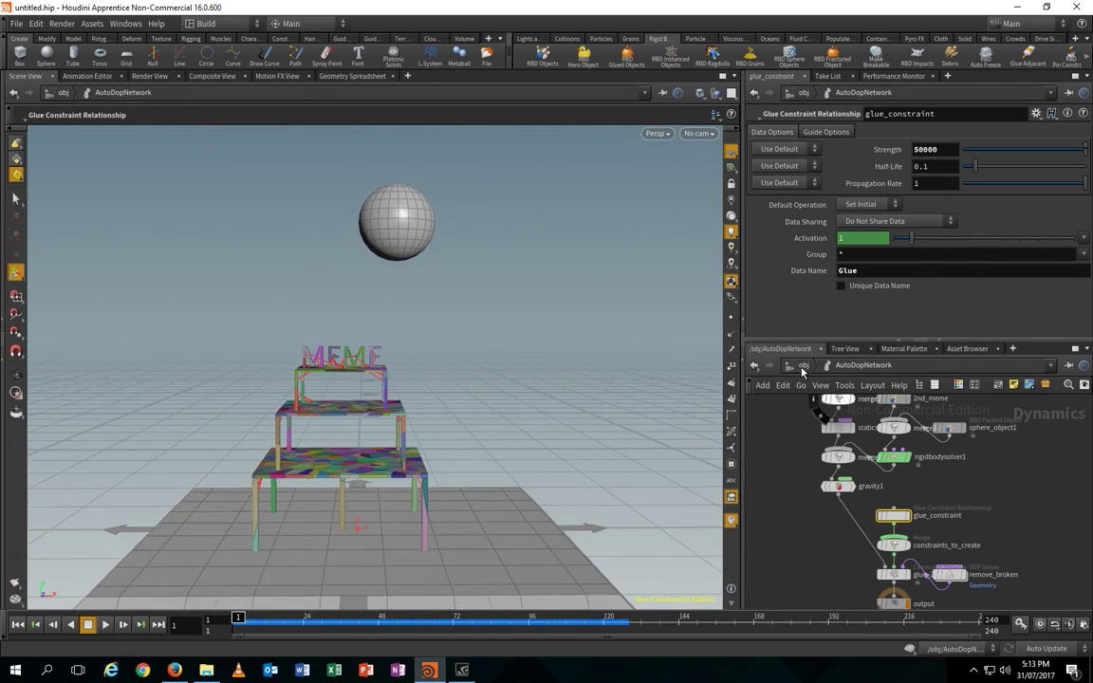
- Turn off Visualize Pieces on the voronoifracture1 node inside 2nd_meme
left_click(755, 365)
double_click(767, 410)
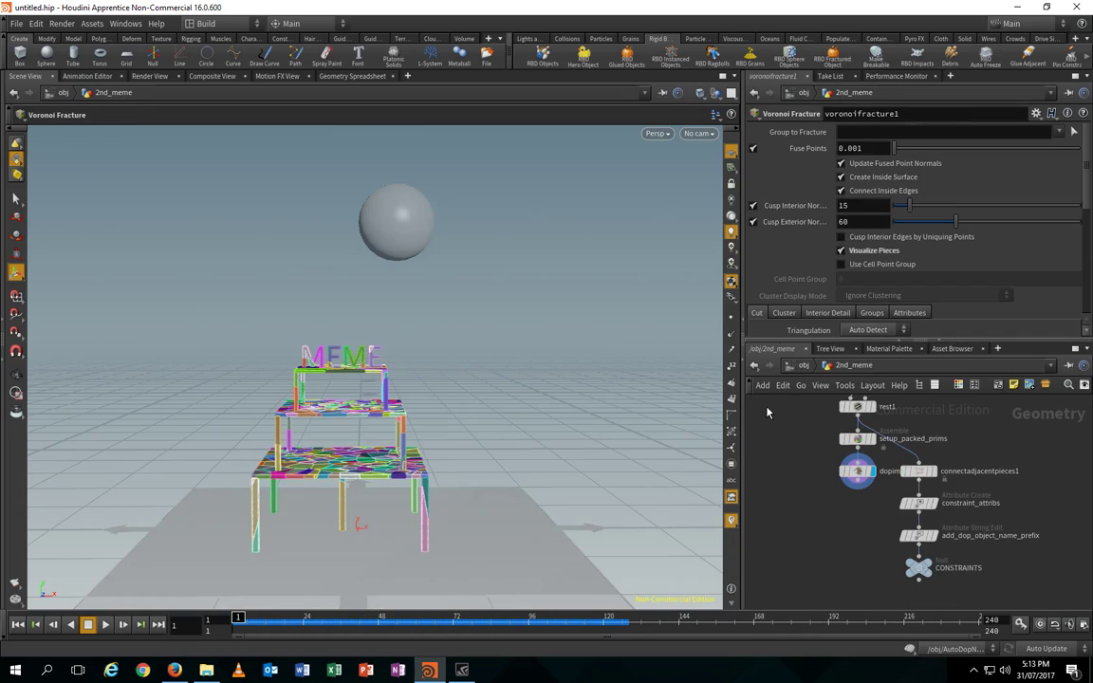
middle_click_drag(871, 379, 851, 476)
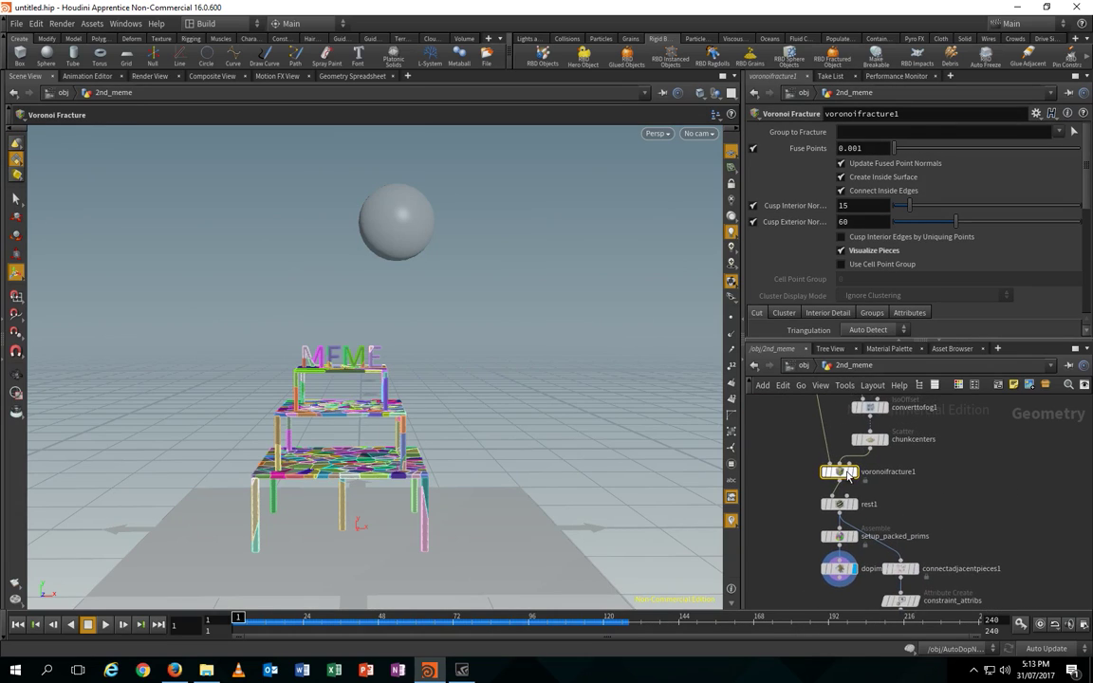
left_click(842, 251)
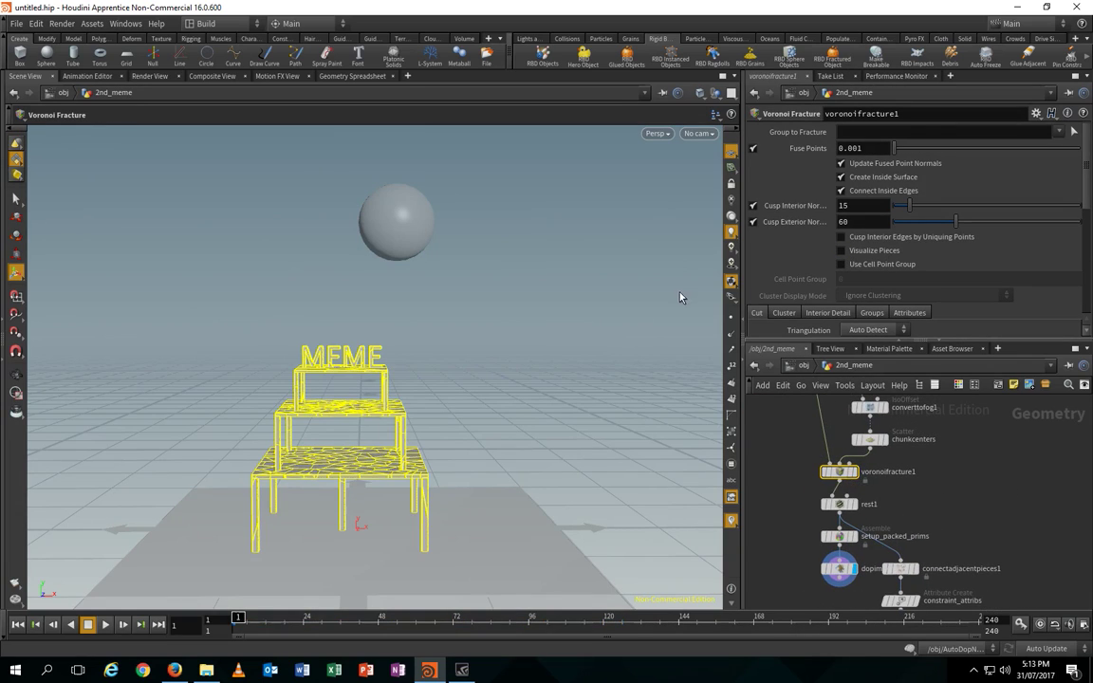
- Return to the object level, play the sphere impact without piece colors, and rewind to the first frame
left_click(802, 369)
left_click_drag(689, 381, 530, 421, "alt")
middle_click_drag(575, 411, 581, 391, "alt")
left_click_drag(582, 390, 608, 369, "alt")
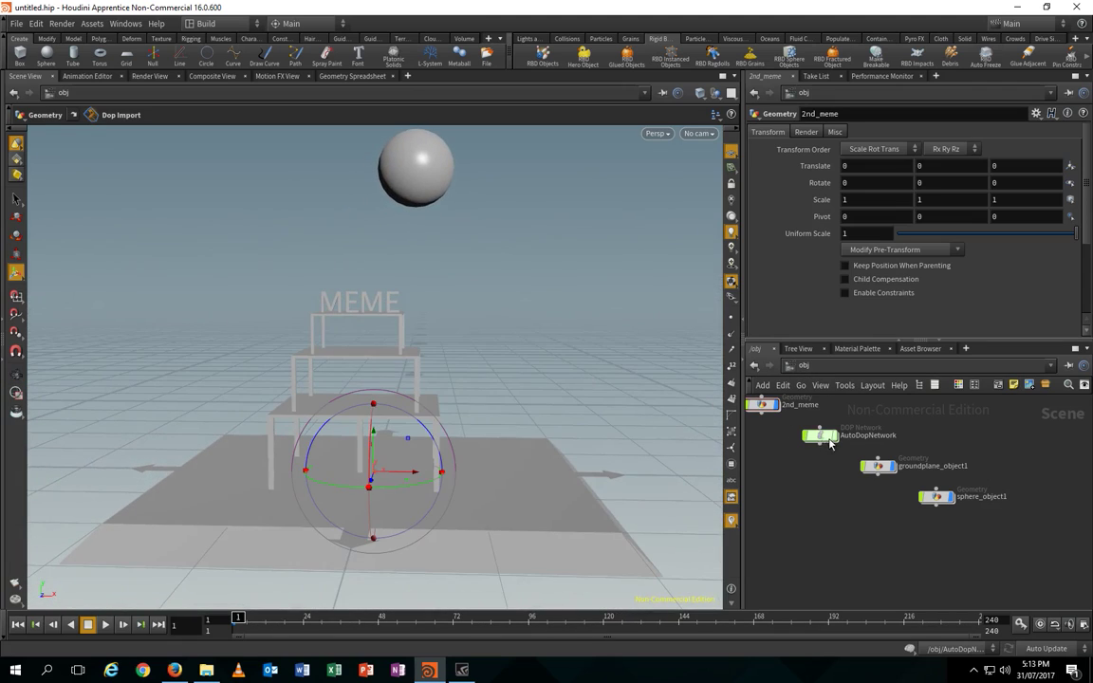
left_click(896, 447)
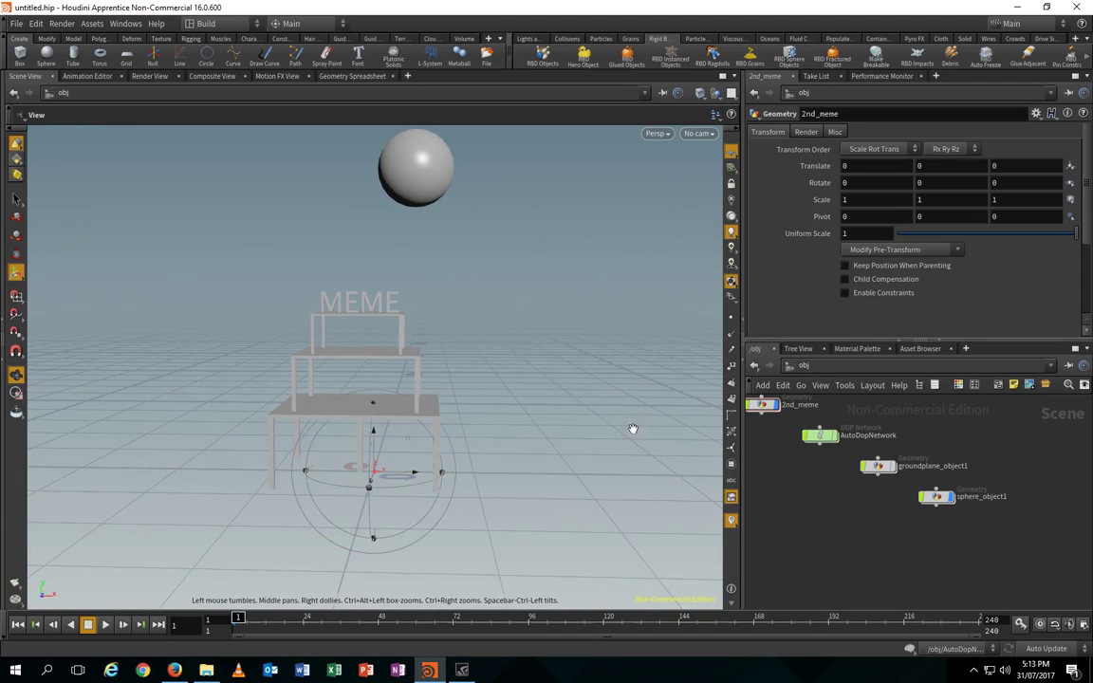
left_click_drag(632, 429, 617, 442, "alt")
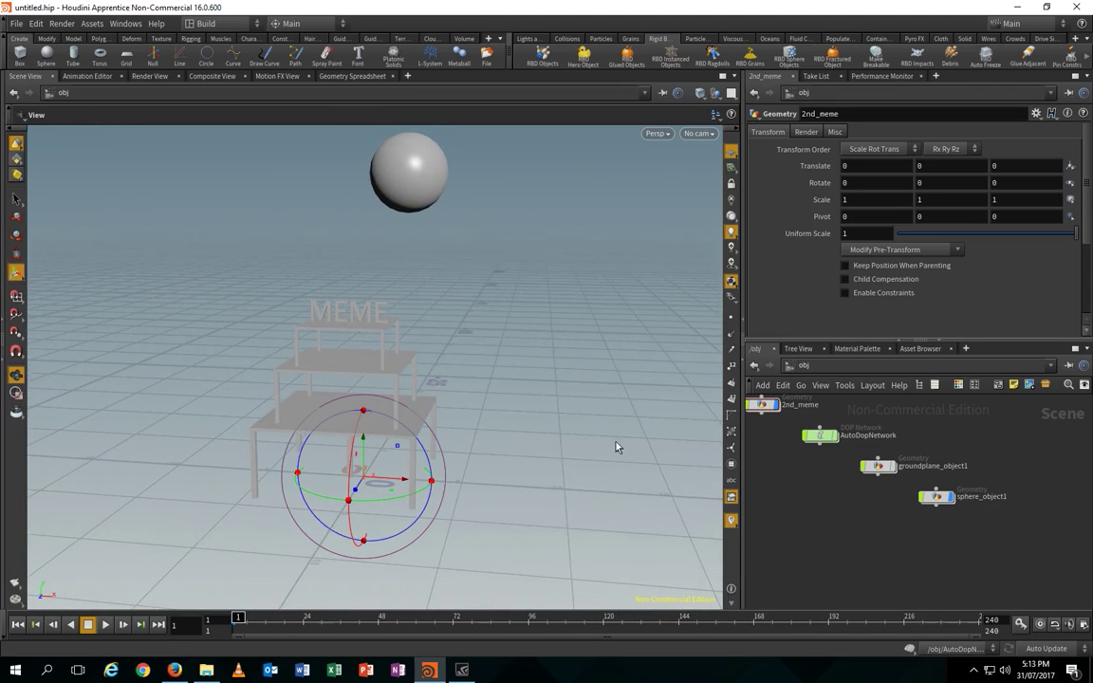
left_click(103, 626)
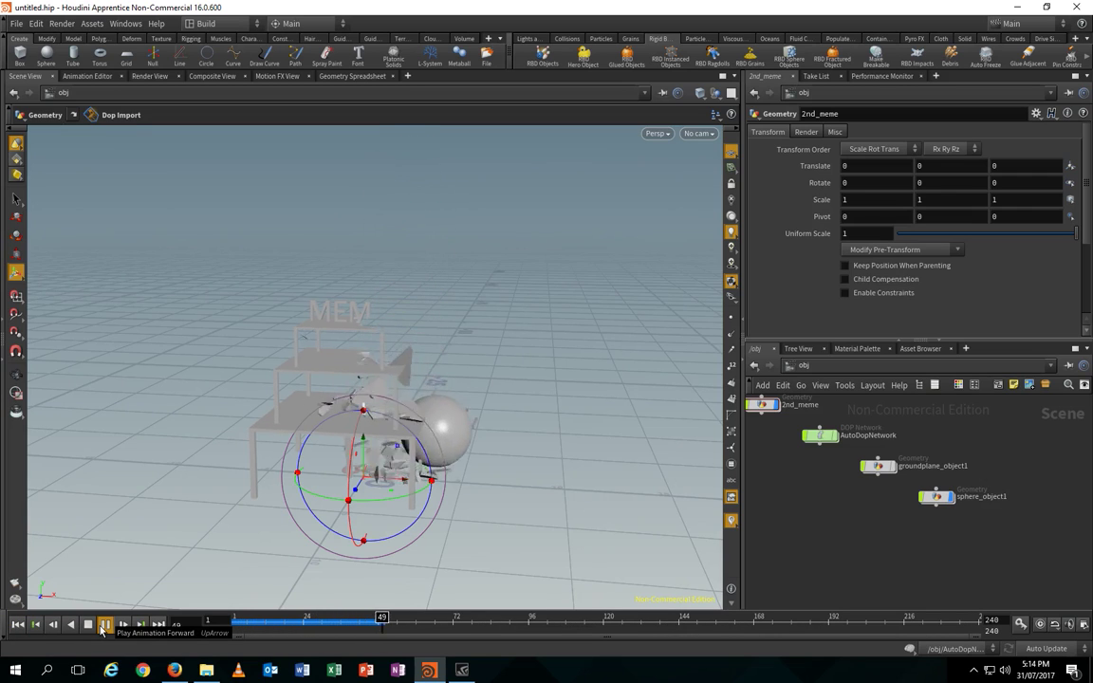
left_click_drag(503, 287, 454, 362, "alt")
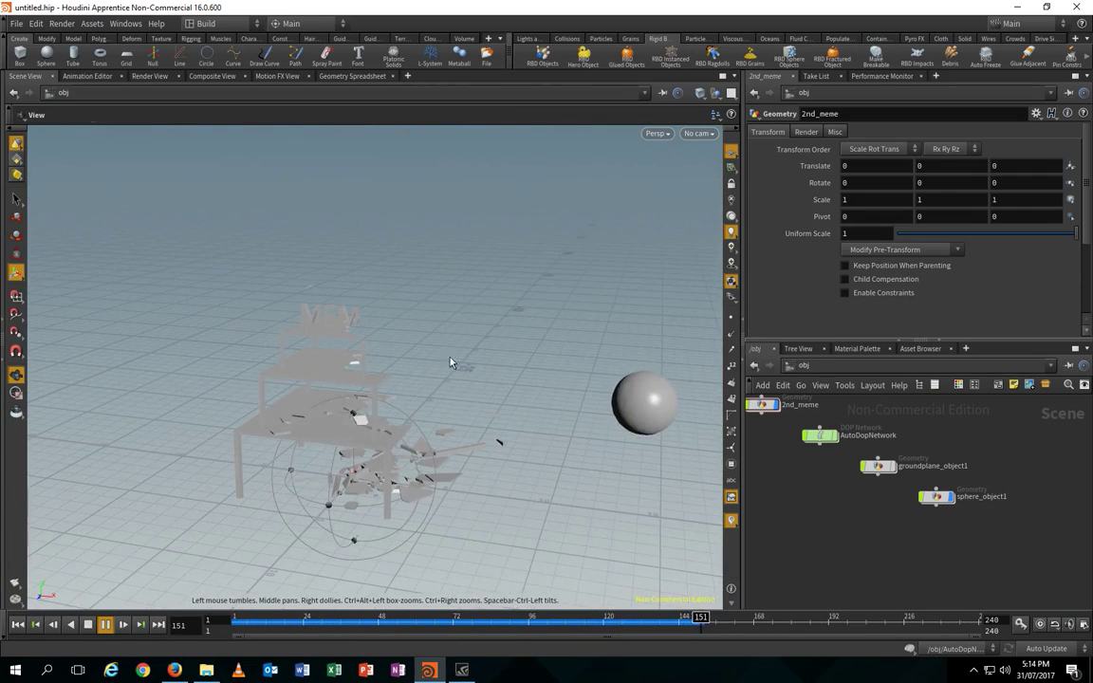
left_click(106, 625)
left_click(17, 624)
- Delete the existing sphere, create a new one beside the building at about X 6.25, and raise it to about Y 0.95
left_click(397, 188)
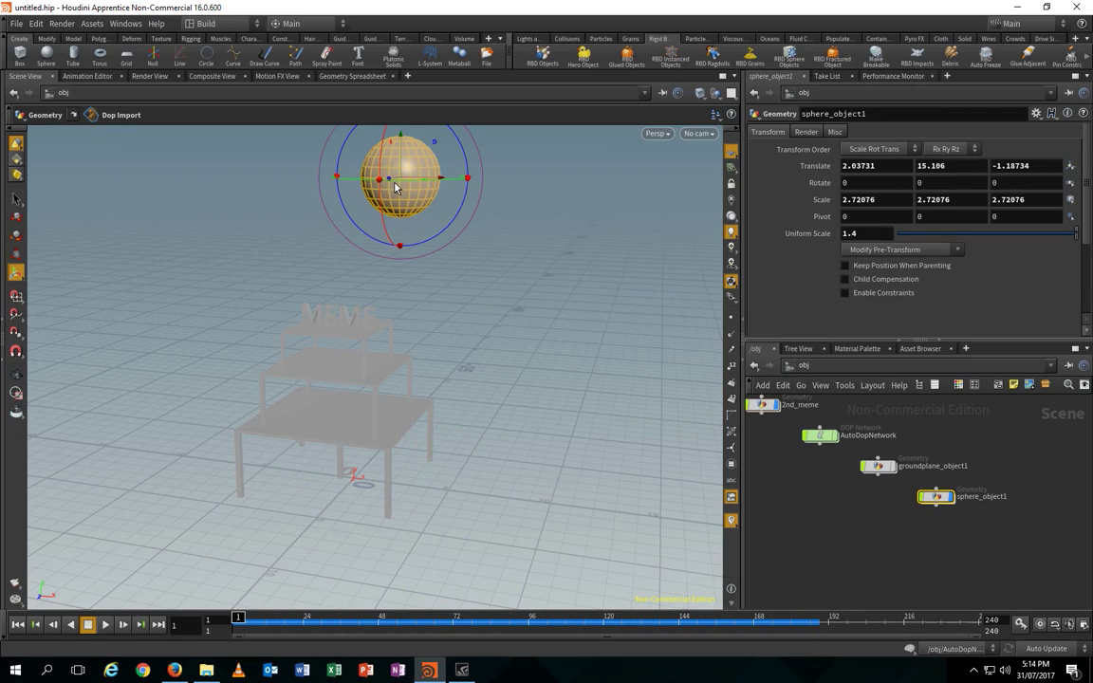
key("Delete")
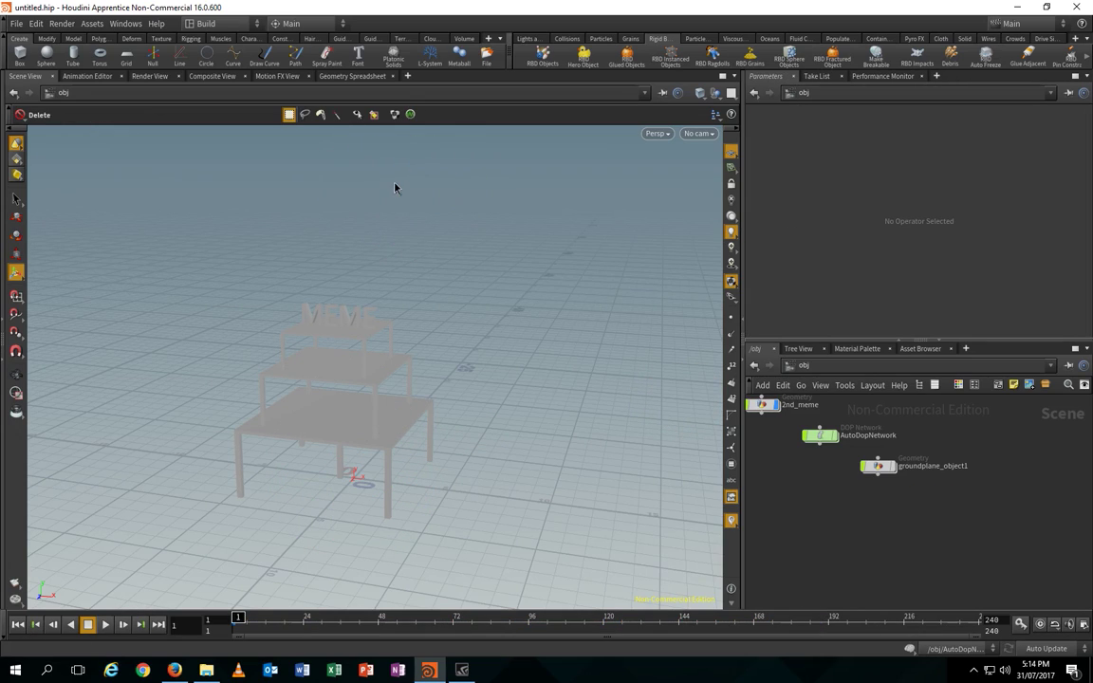
left_click(45, 55)
left_click(475, 500)
key("Escape")
left_click_drag(475, 500, 488, 449)
key("t")
left_click_drag(409, 441, 410, 408)
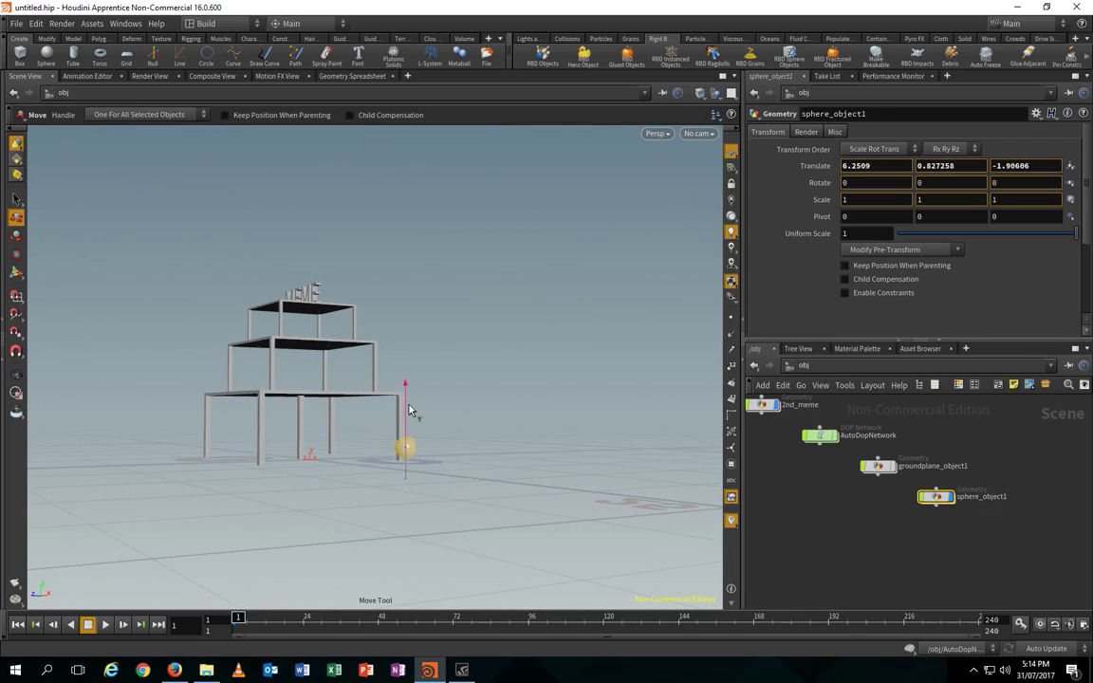
- Scale the new sphere uniformly to about 4.95
key("e")
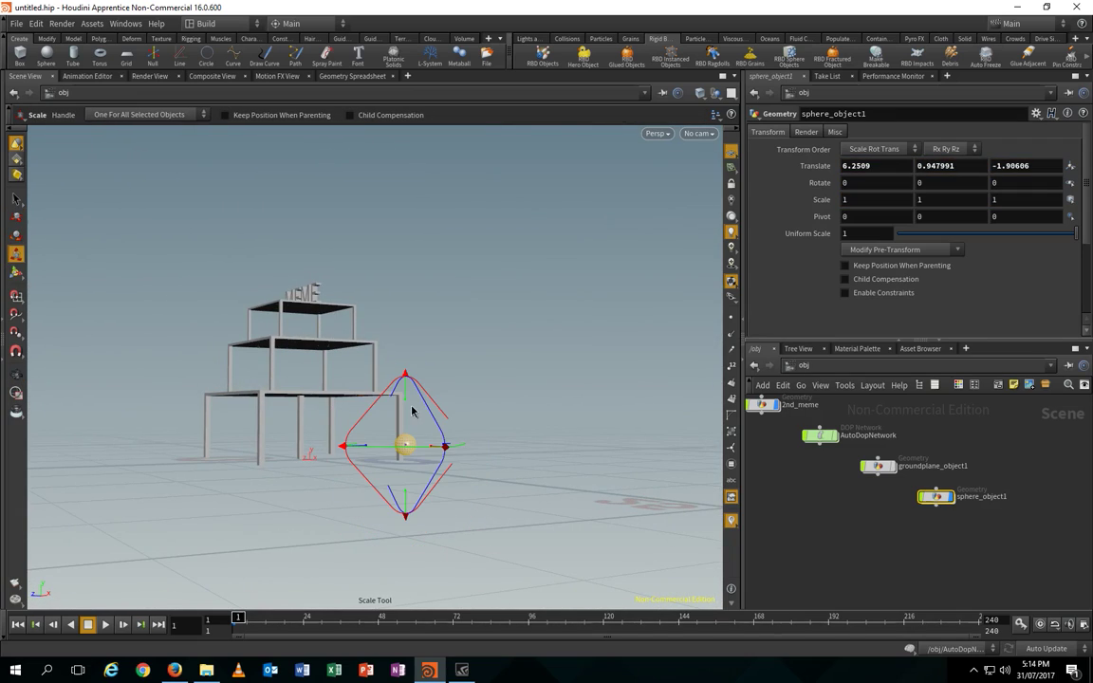
left_click_drag(407, 376, 428, 195)
left_click_drag(452, 566, 280, 556, "alt")
key("ctrl+z")
left_click_drag(280, 556, 521, 464, "alt")
- Move the sphere away from the building to about X 16.62, Y 2.55, Z -2.63
key("t")
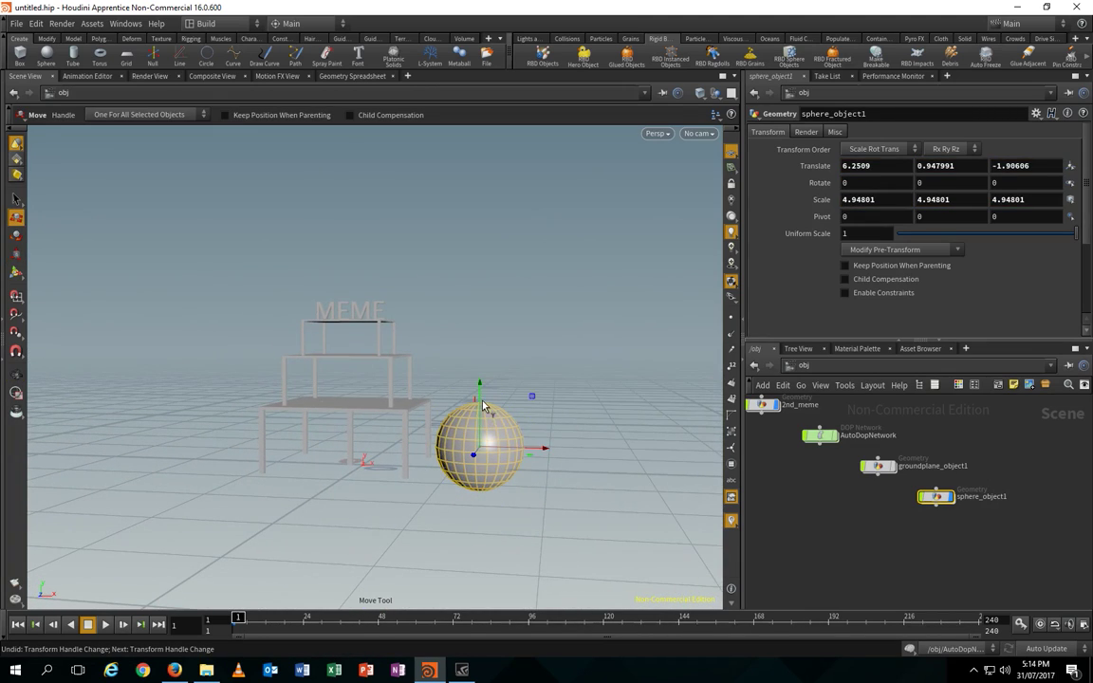
left_click_drag(482, 407, 413, 457)
left_click_drag(324, 452, 446, 560)
left_click_drag(471, 539, 532, 475, "alt")
key("t")
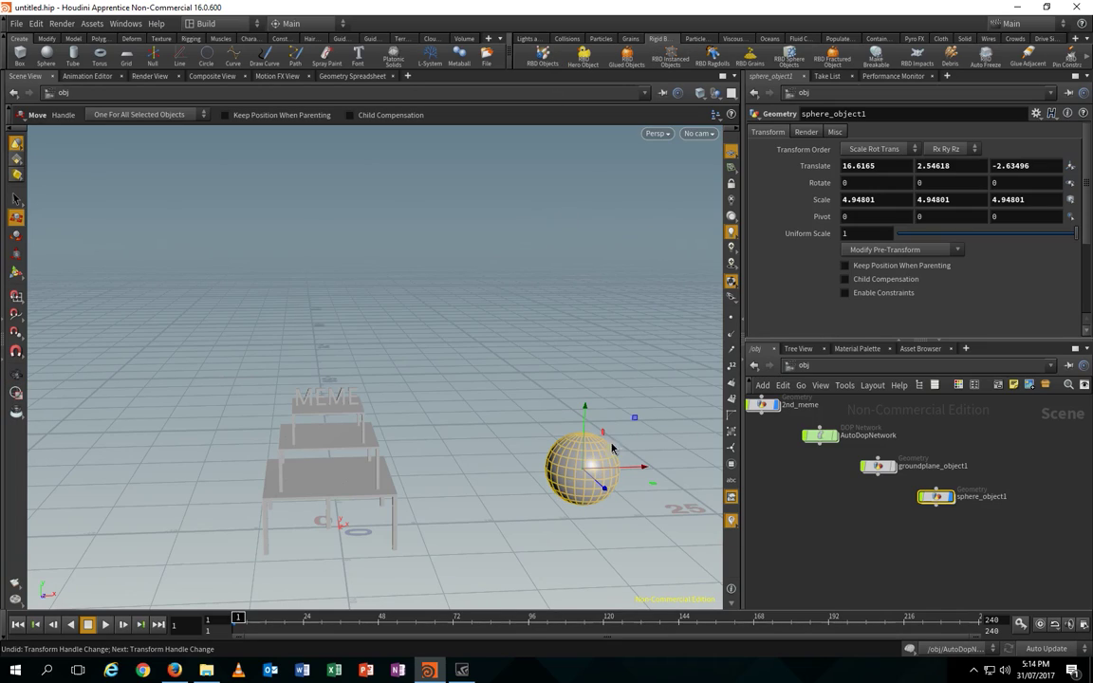
- Make the new sphere an RBD object and delete the leftover sphere_object1 node inside AutoDopNetwork
left_click(544, 57)
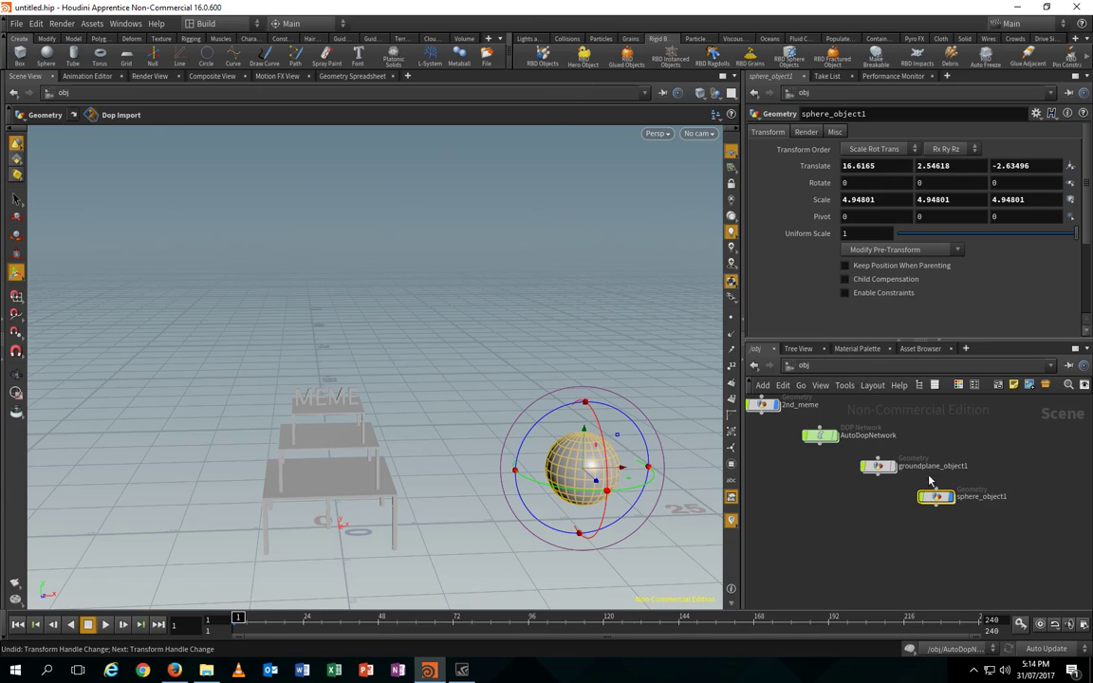
double_click(821, 436)
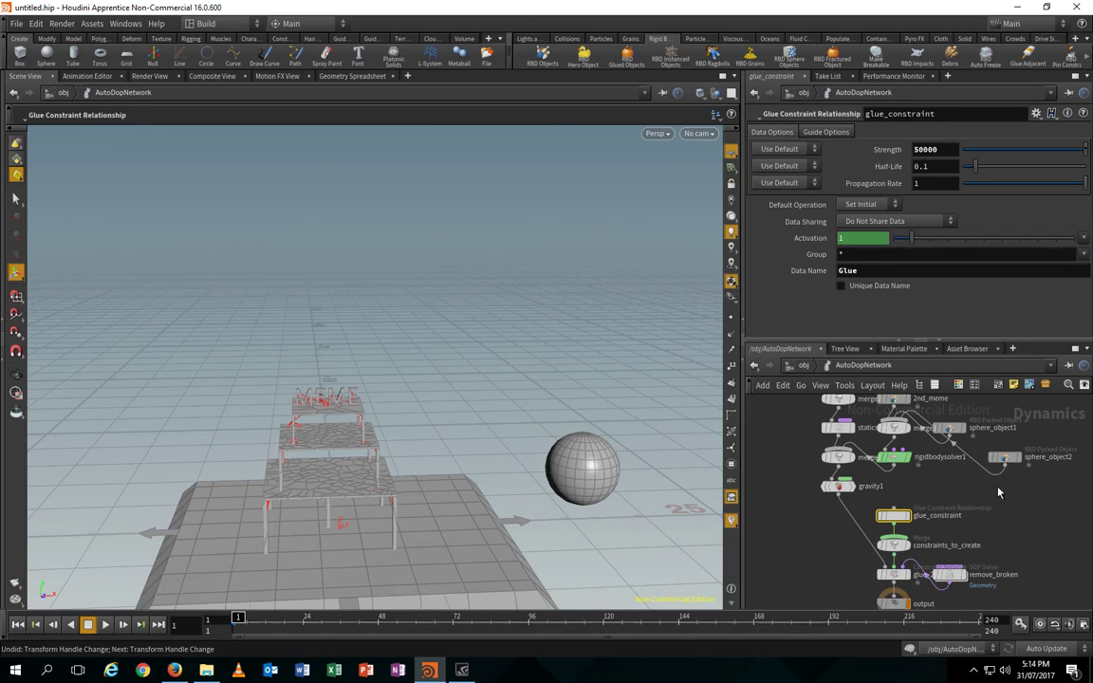
middle_click_drag(1006, 503, 922, 536)
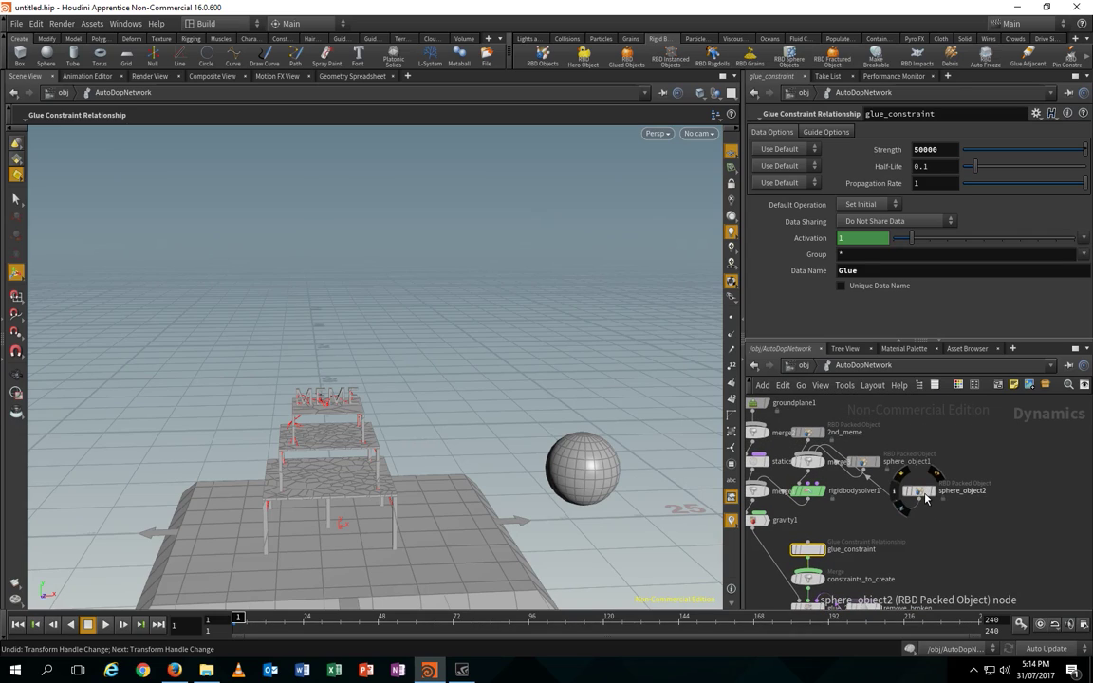
left_click(927, 496)
left_click(863, 463)
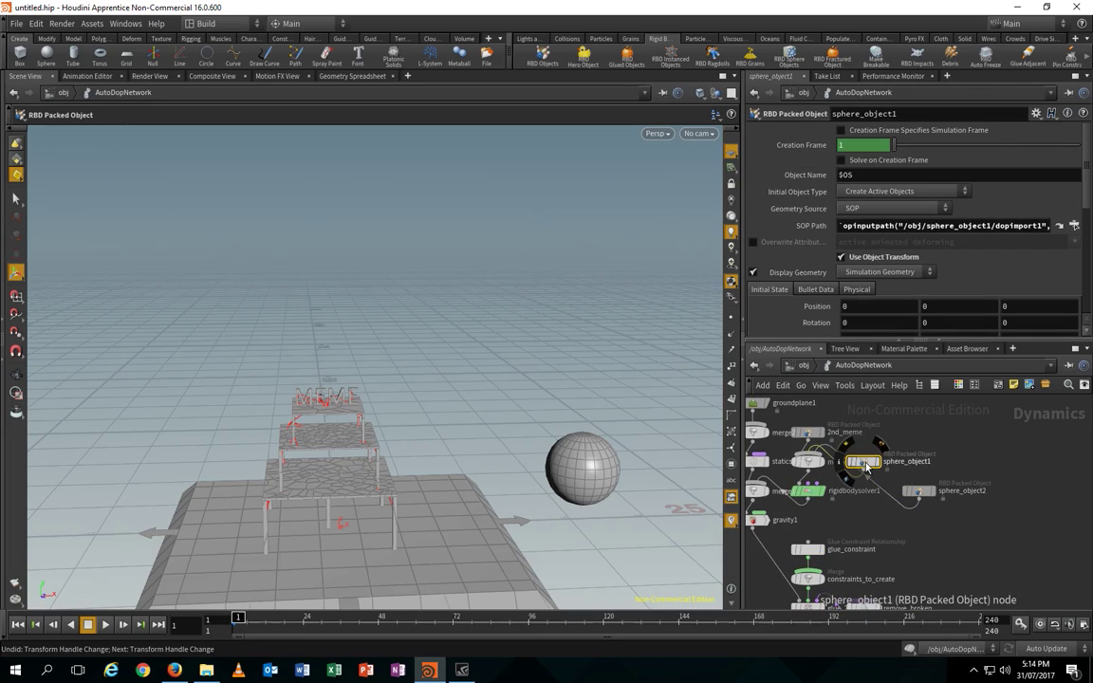
key("Delete")
- Move the sphere_object2 node closer to merge3 and set its initial X Velocity to -80
left_click(919, 486)
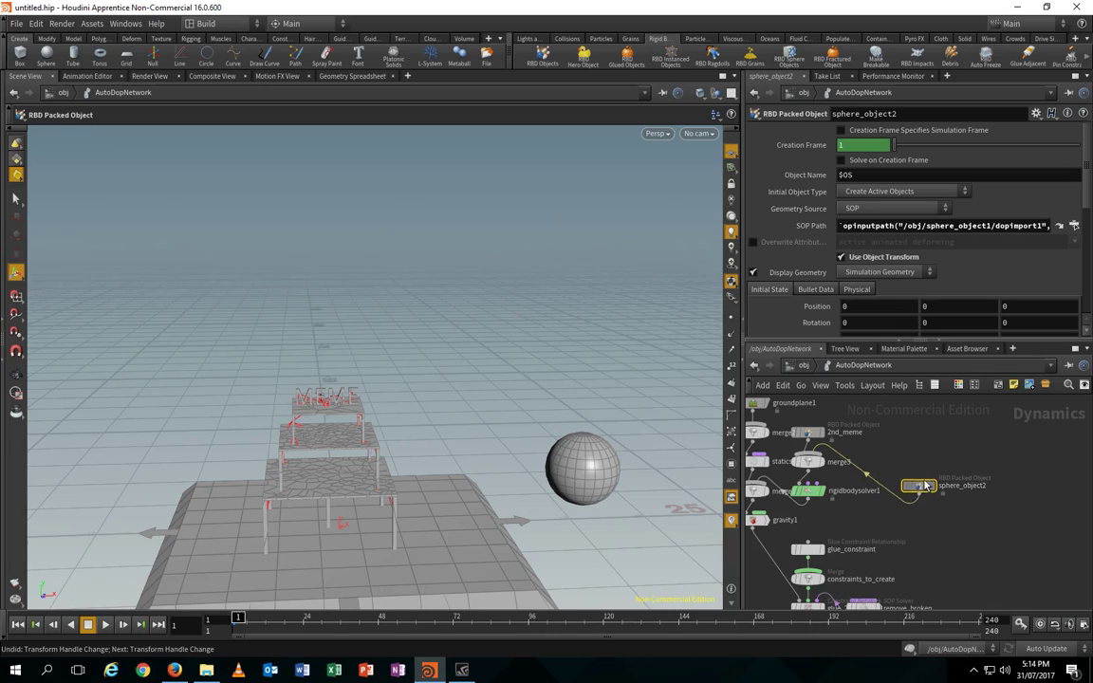
left_click_drag(926, 485, 915, 462)
scroll(880, 243, "down", 3)
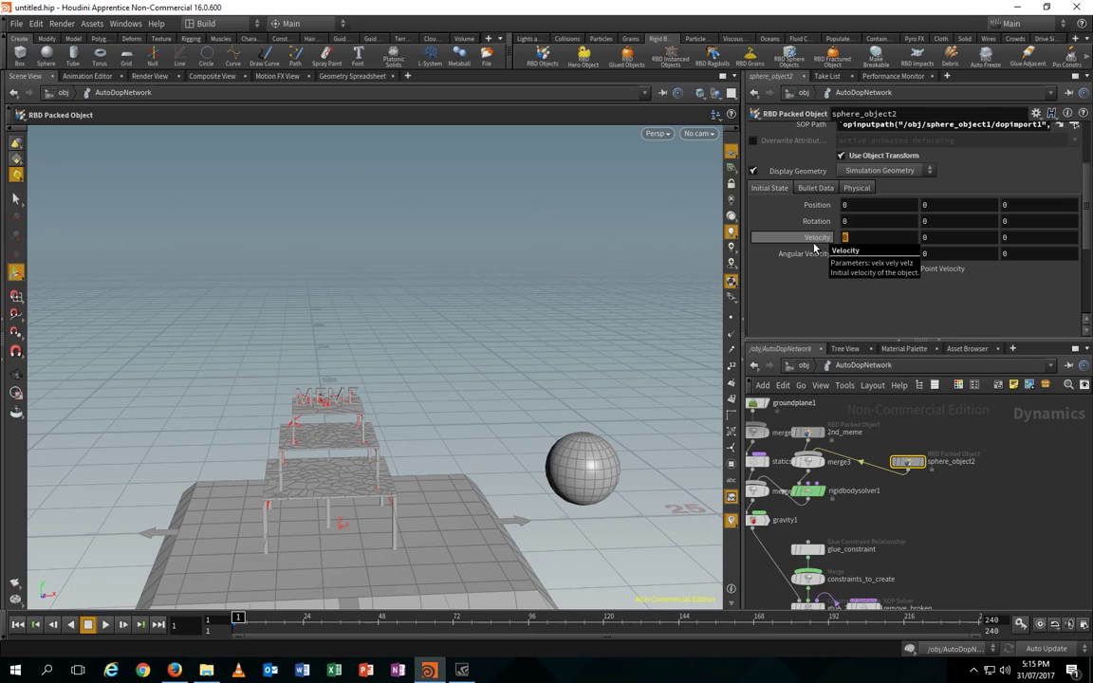
type("-100")
key("BackSpace")
key("BackSpace")
key("BackSpace")
type("80")
key("Return")
- Play the simulation to test the sideways sphere impact, return to the first frame, and check the sphere's alignment
left_click_drag(577, 508, 570, 465, "alt")
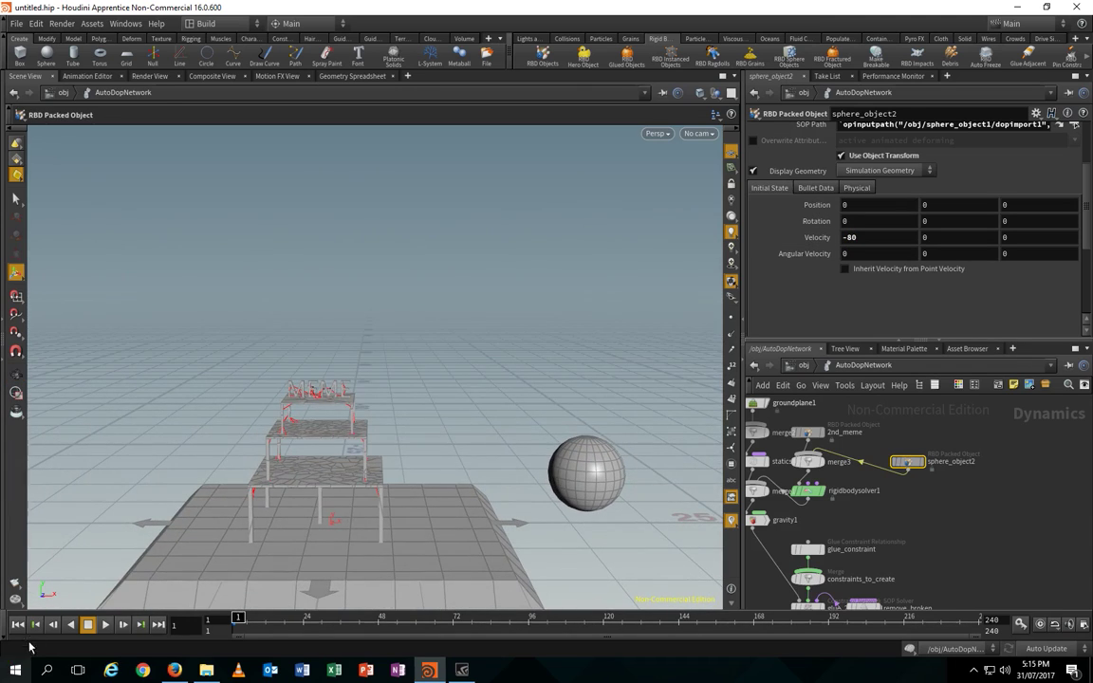
left_click(105, 625)
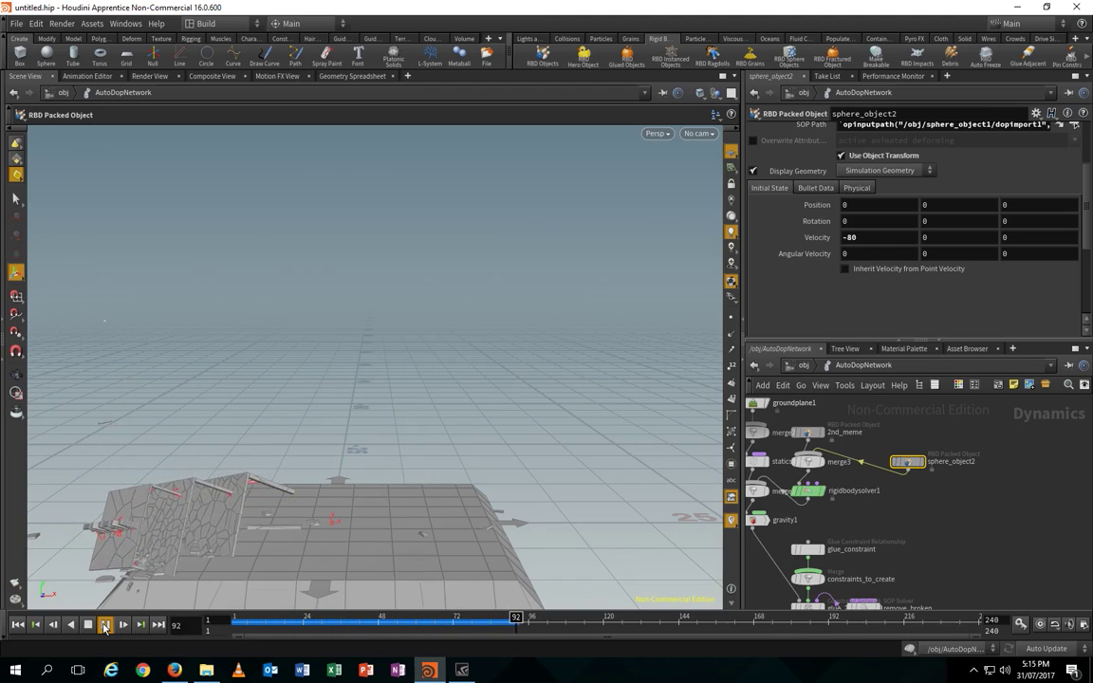
left_click(105, 625)
left_click(18, 625)
left_click_drag(576, 450, 363, 520)
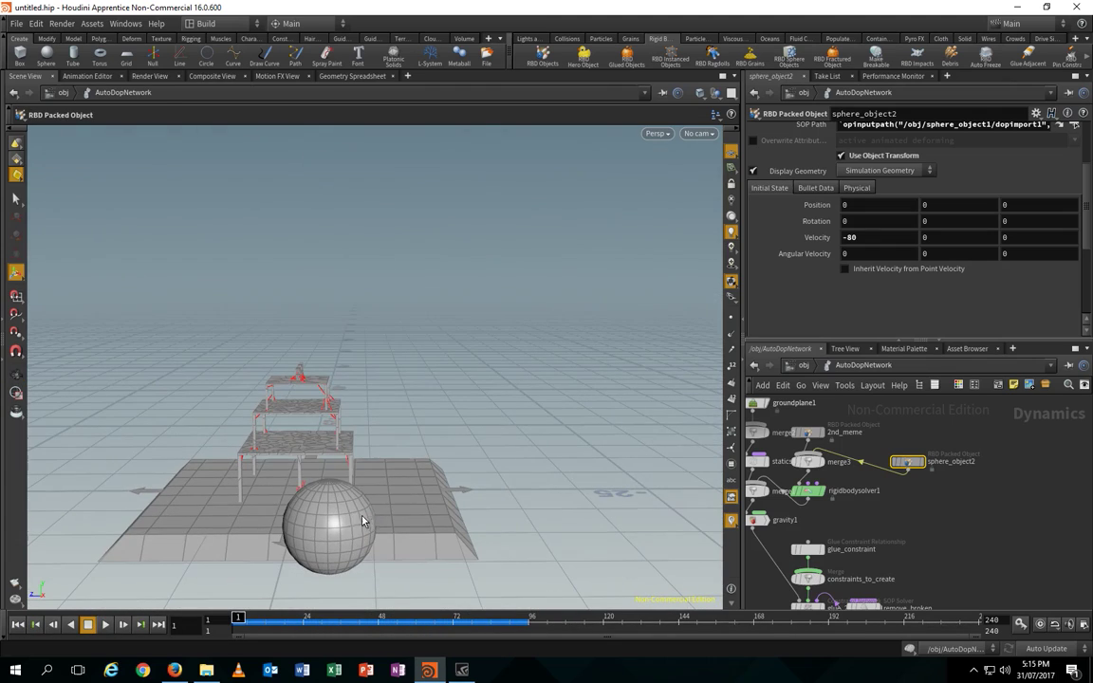
- Return to the object level and move the sphere along Z to about -1.24 to align it with the building
left_click(810, 368)
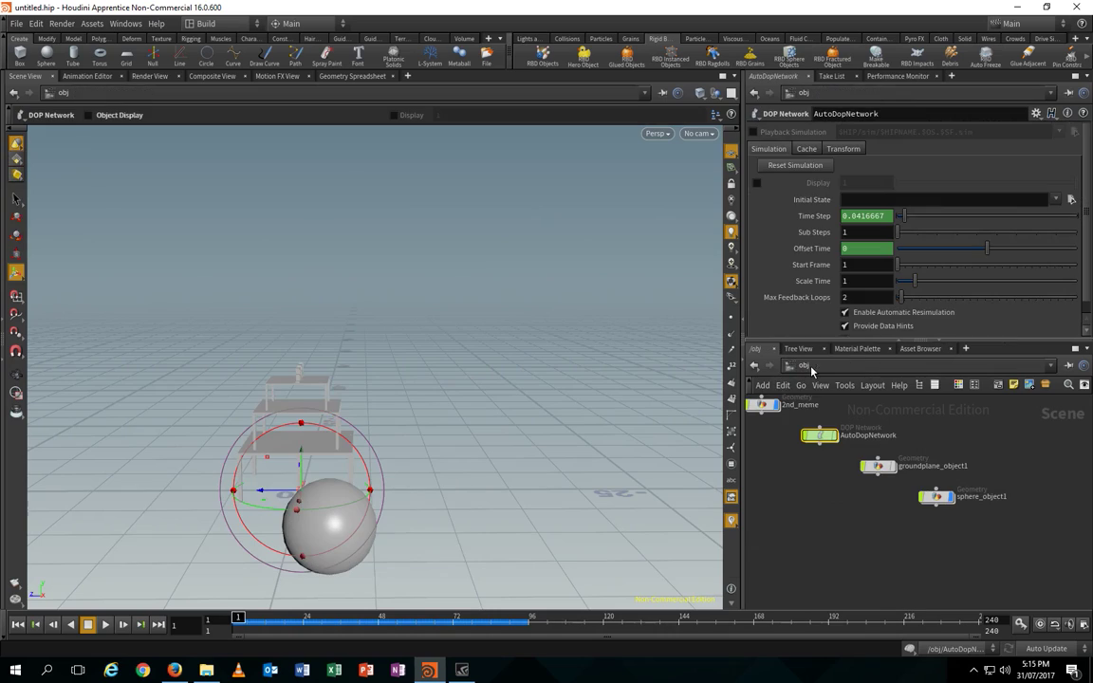
key("t")
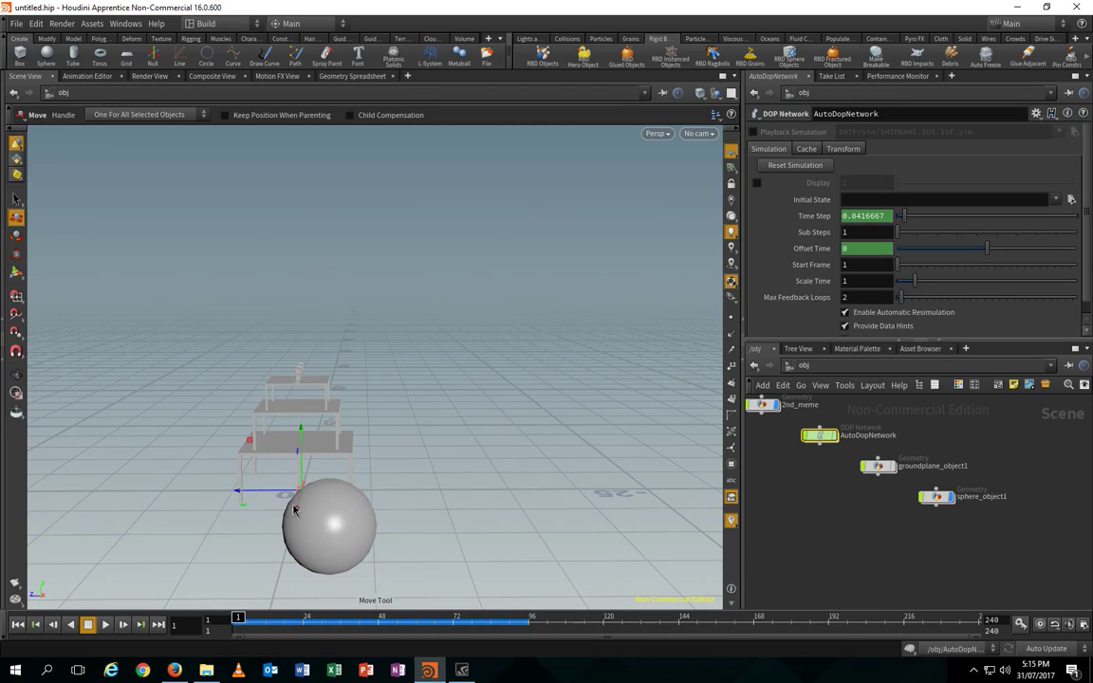
left_click_drag(282, 497, 256, 500)
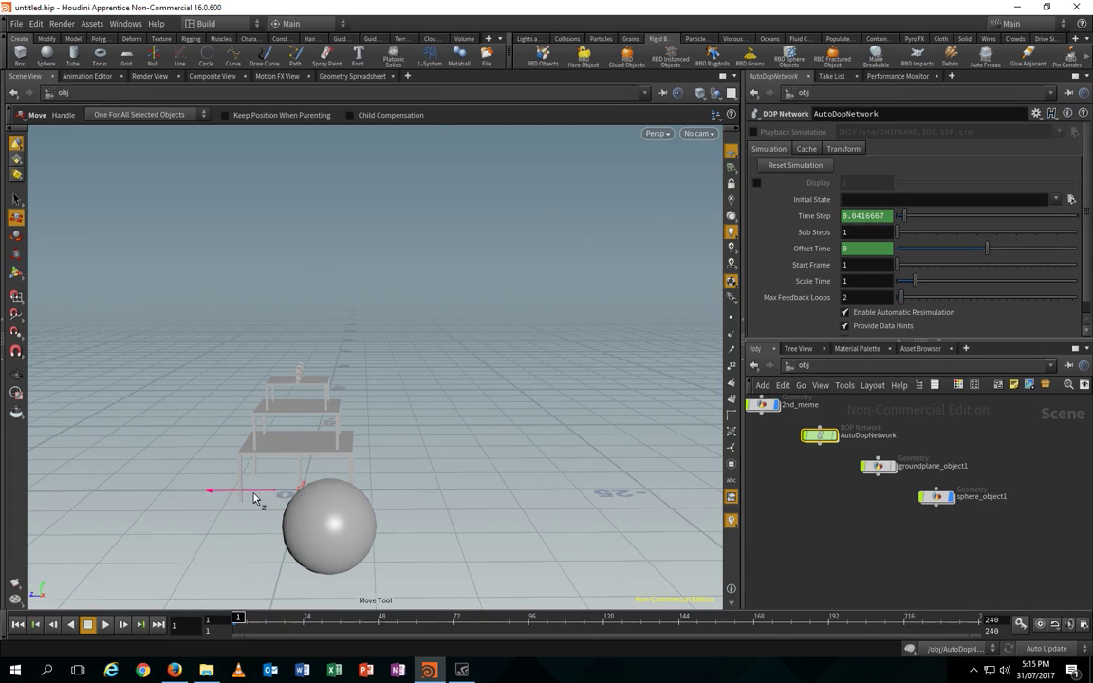
left_click(330, 517)
key("ctrl+z")
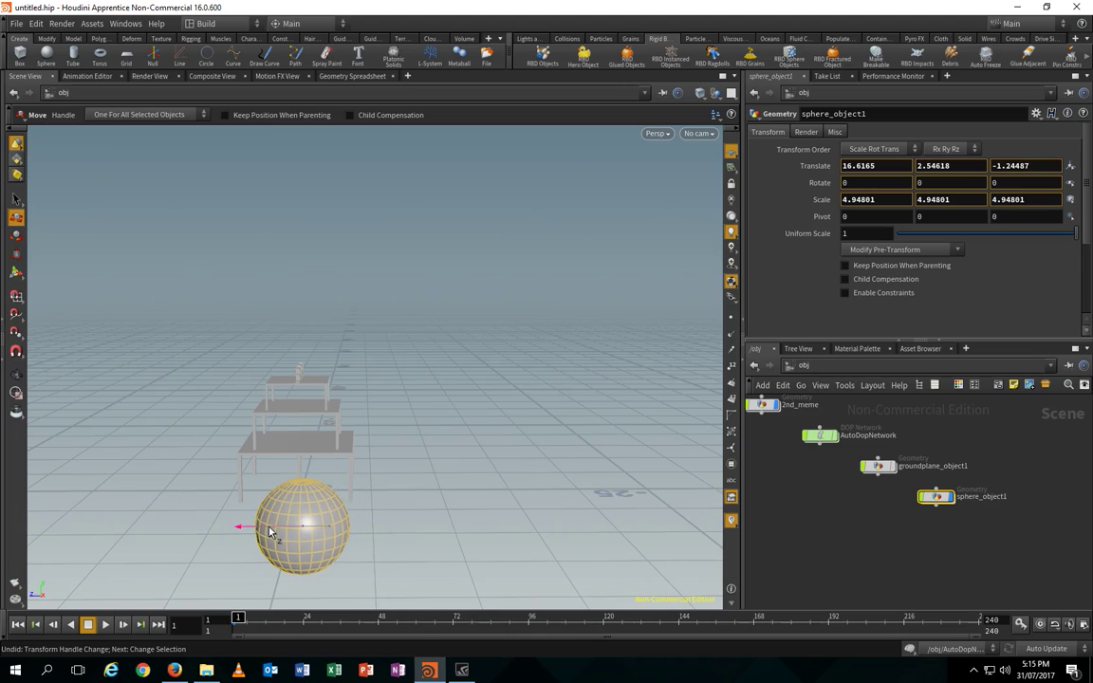
left_click_drag(270, 531, 435, 537, "alt")
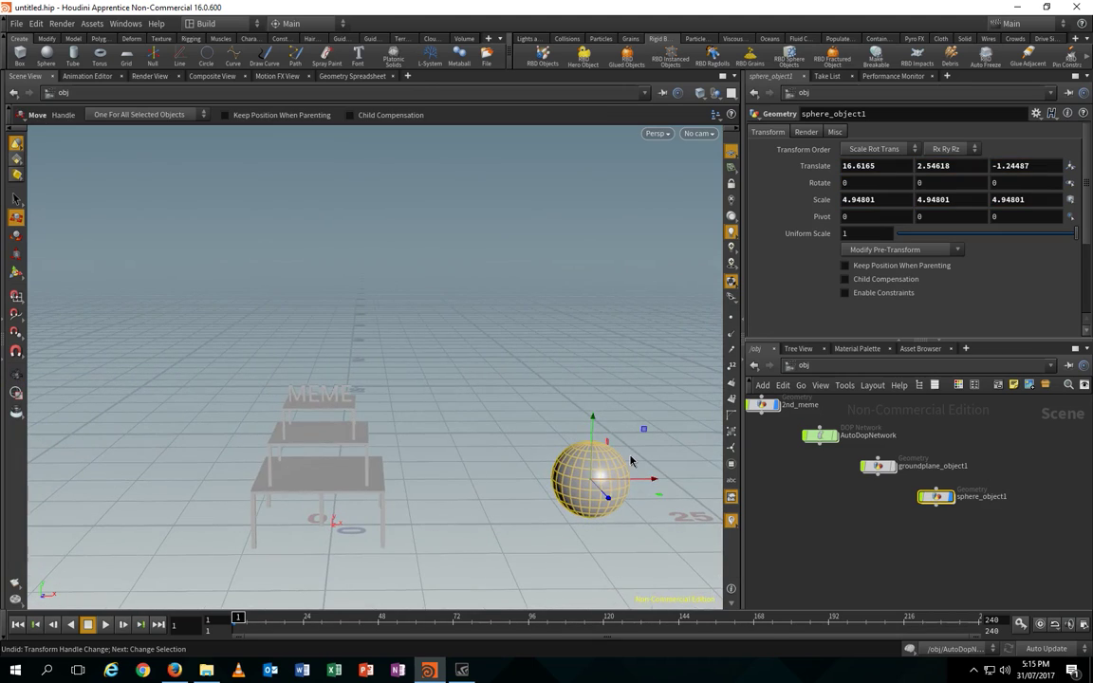
- Scale the sphere uniformly to about 7.34 and raise it to about Y 4.28
key("e")
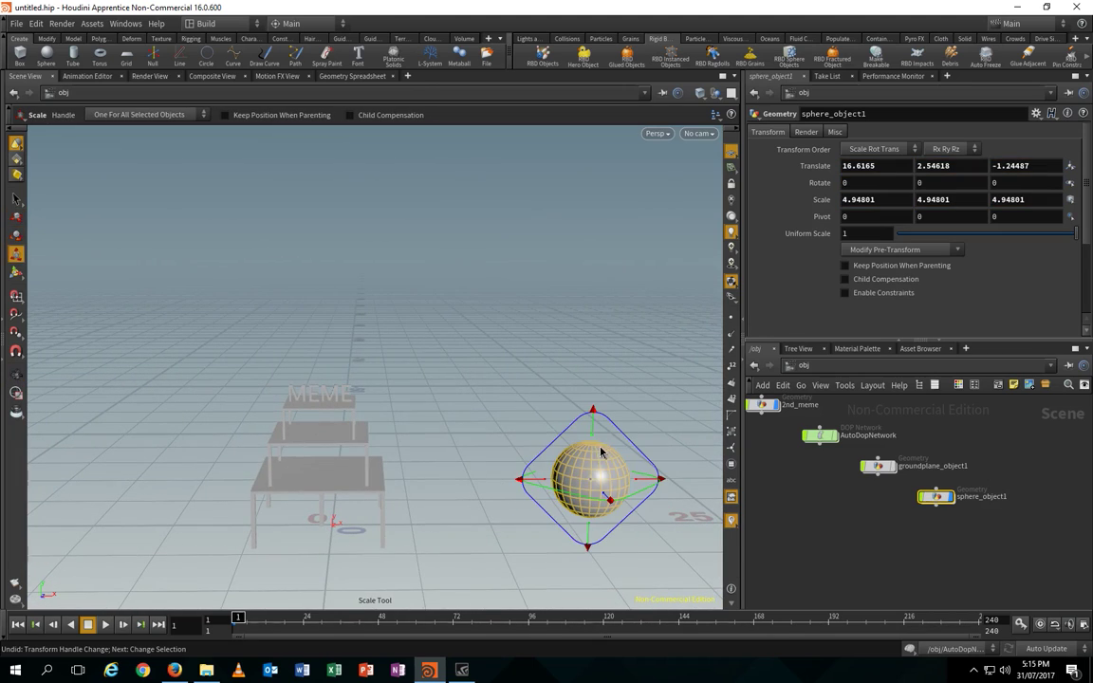
left_click_drag(597, 418, 596, 370)
key("w")
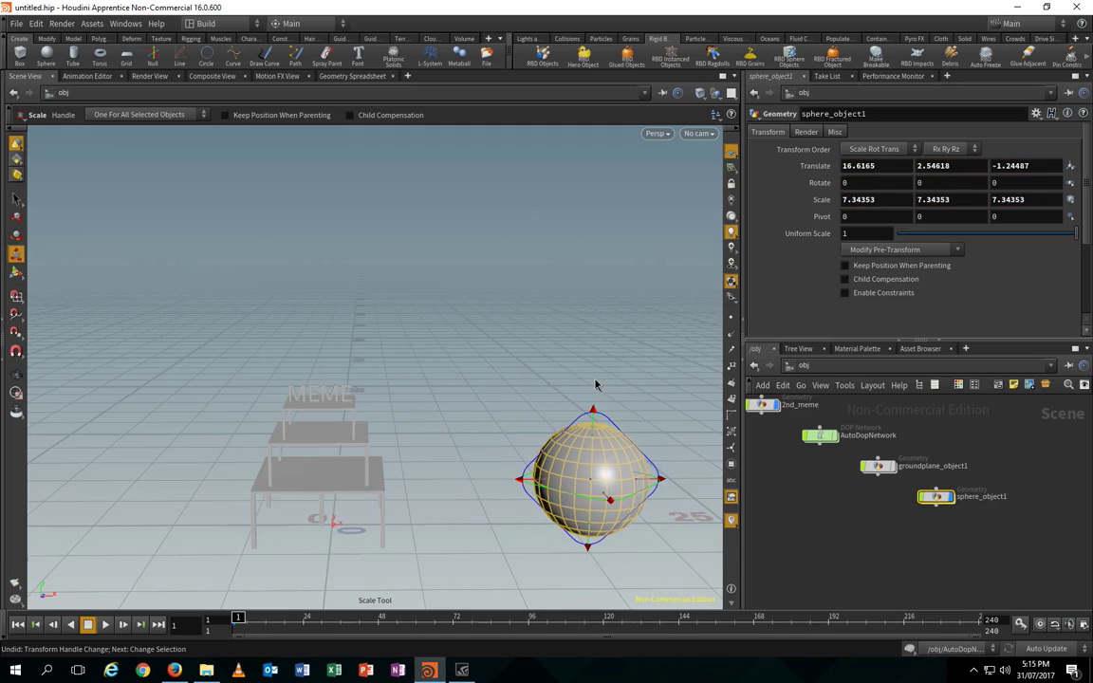
left_click_drag(591, 425, 594, 399)
mouse_move(573, 496)
left_mouse_down("alt")
mouse_move(564, 466)
mouse_move(556, 495)
left_mouse_up("alt")
scroll(565, 475, "down", 2, "alt")
key("t")
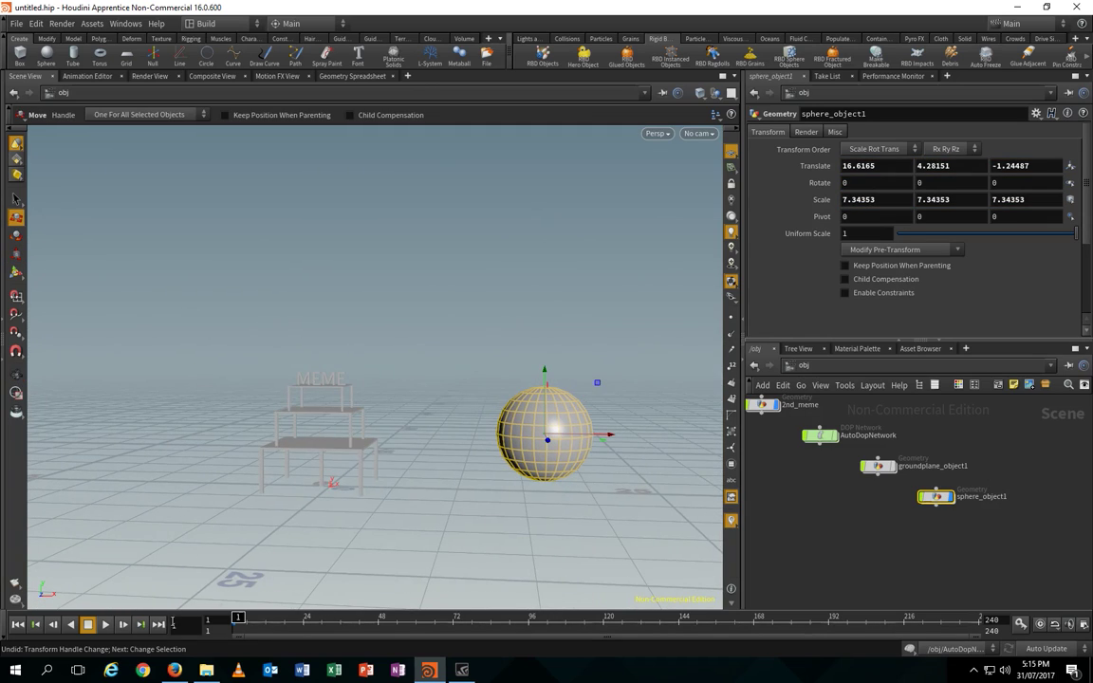
- Lower the sphere to about Y 3.78
scroll(532, 439, "down", 3, "alt")
scroll(527, 442, "up", 2, "alt")
middle_click_drag(454, 455, 522, 461, "alt")
left_click_drag(589, 387, 589, 390)
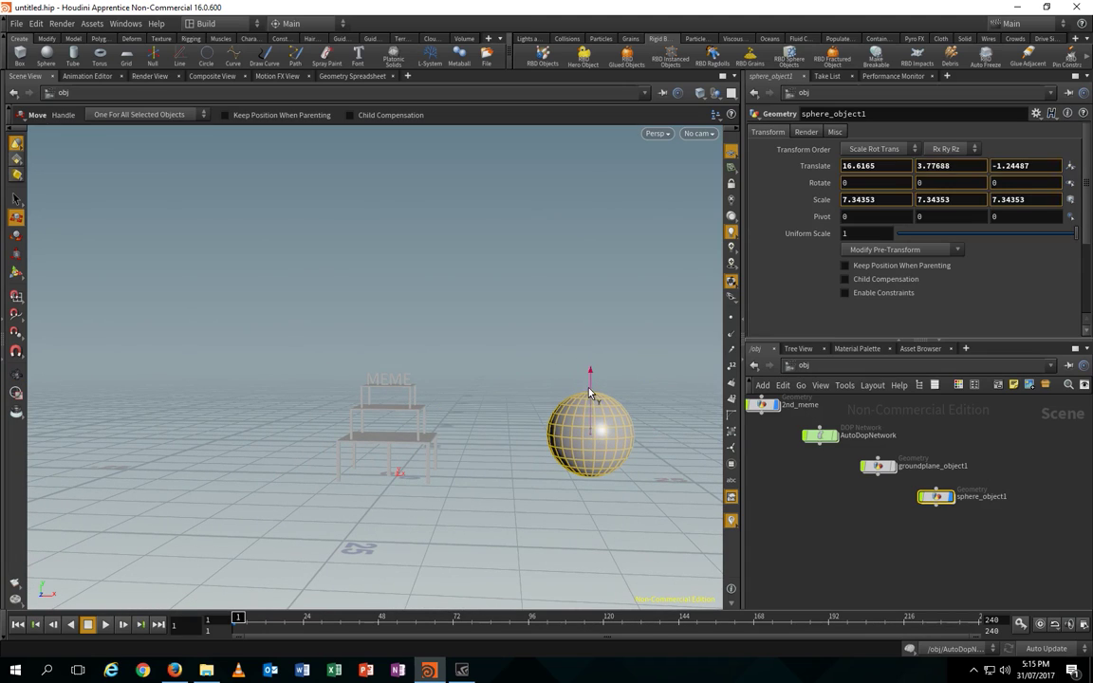
- Play the simulation to test the lowered sphere's impact on the building, and return to the first frame
left_click(105, 625)
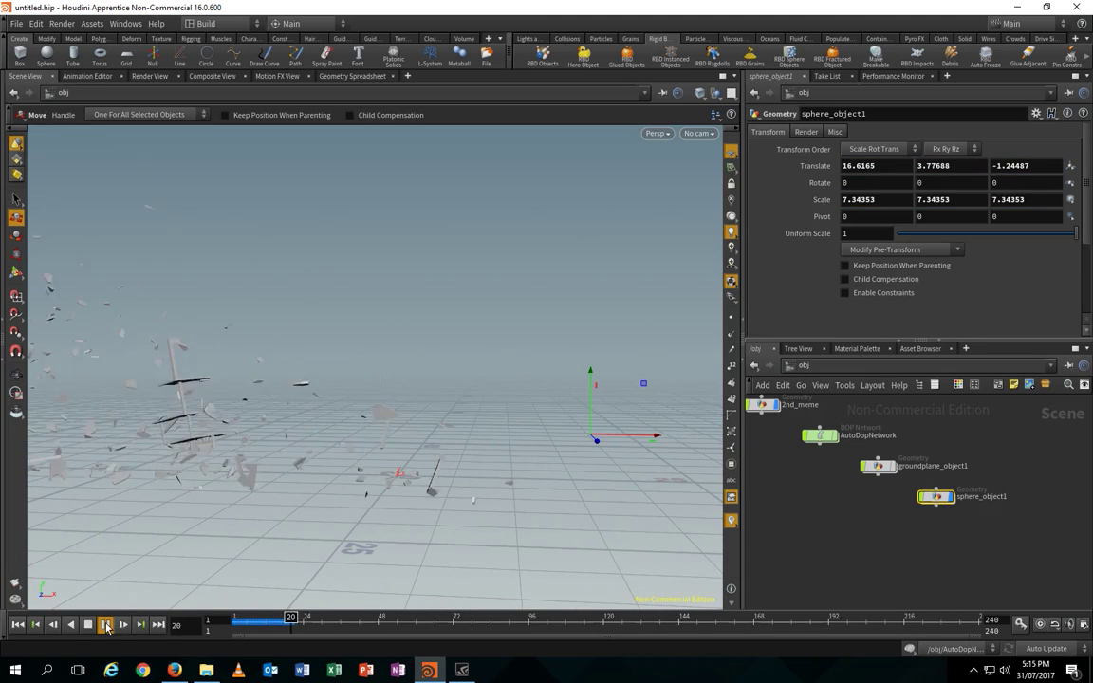
key("Escape")
key("t")
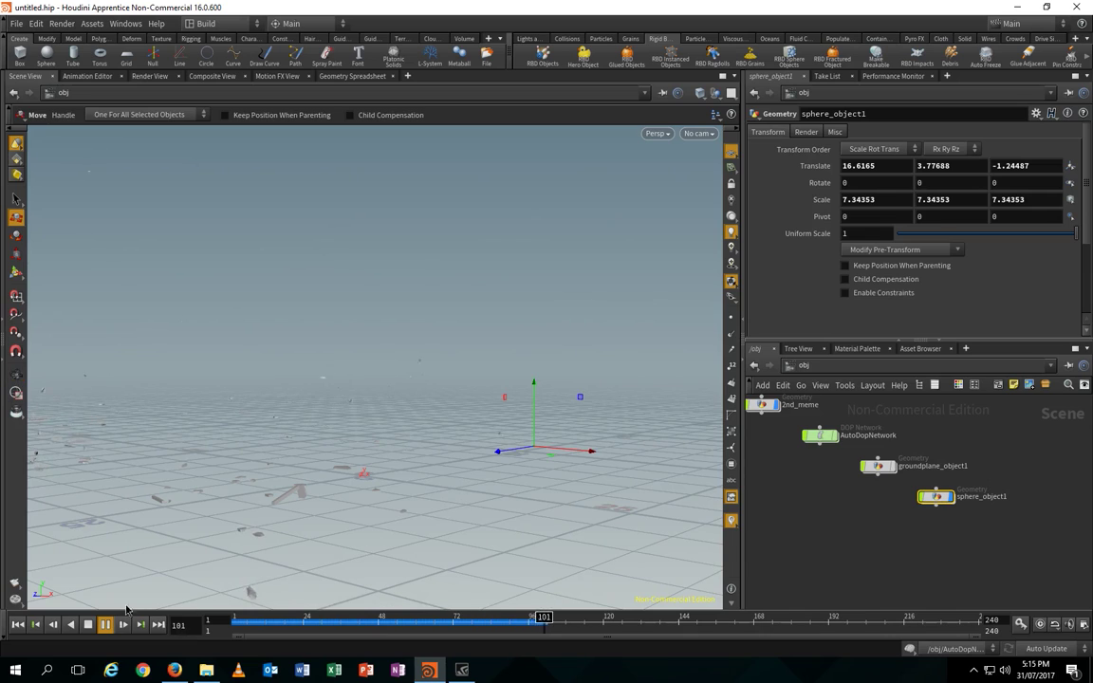
left_click(105, 625)
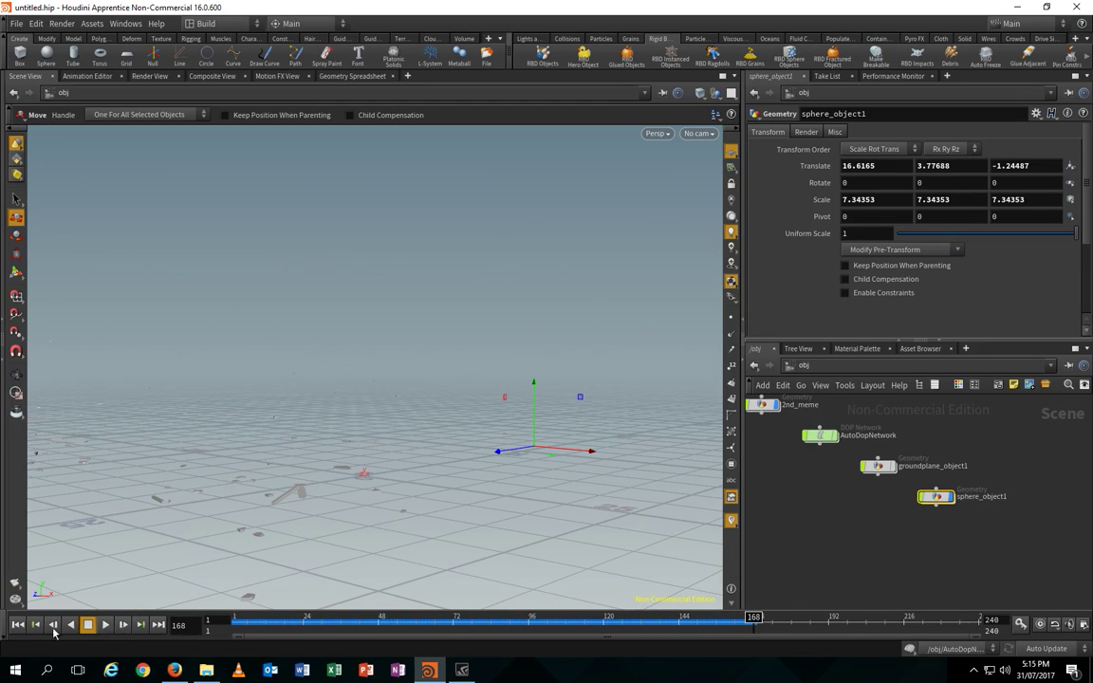
left_click(17, 625)
- Turn on real-time playback, replay the impact from a closer view of the building, and return to the first frame
left_click_drag(527, 457, 544, 474, "alt")
middle_click_drag(544, 473, 554, 466, "alt")
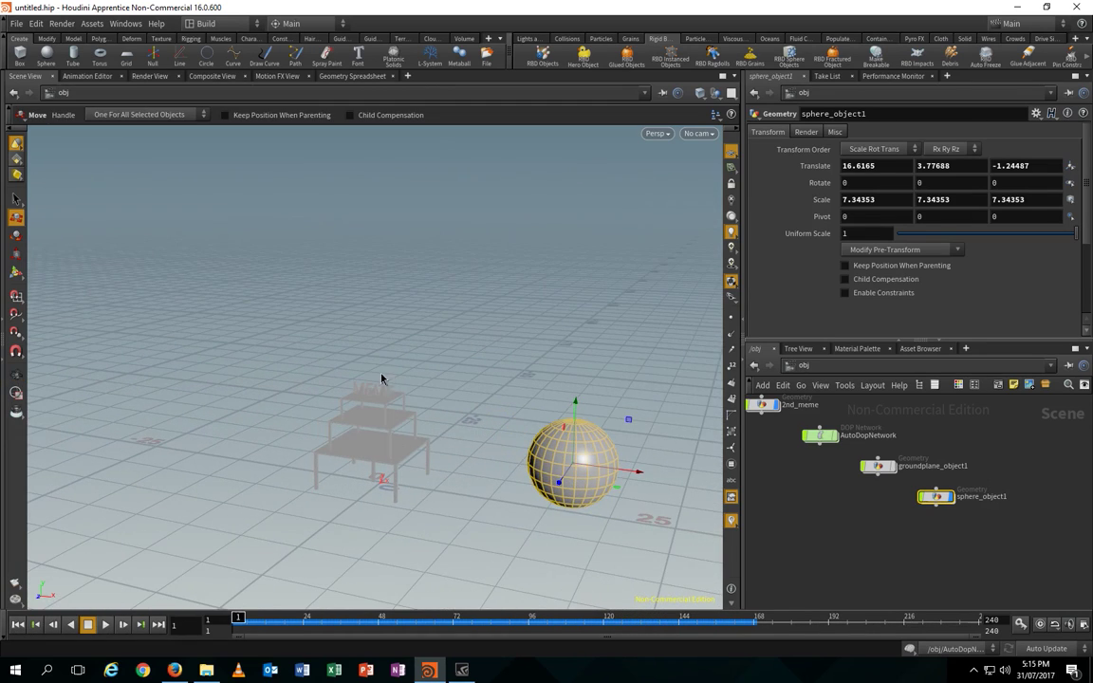
left_click_drag(398, 413, 428, 391, "alt")
scroll(466, 401, "up", 2)
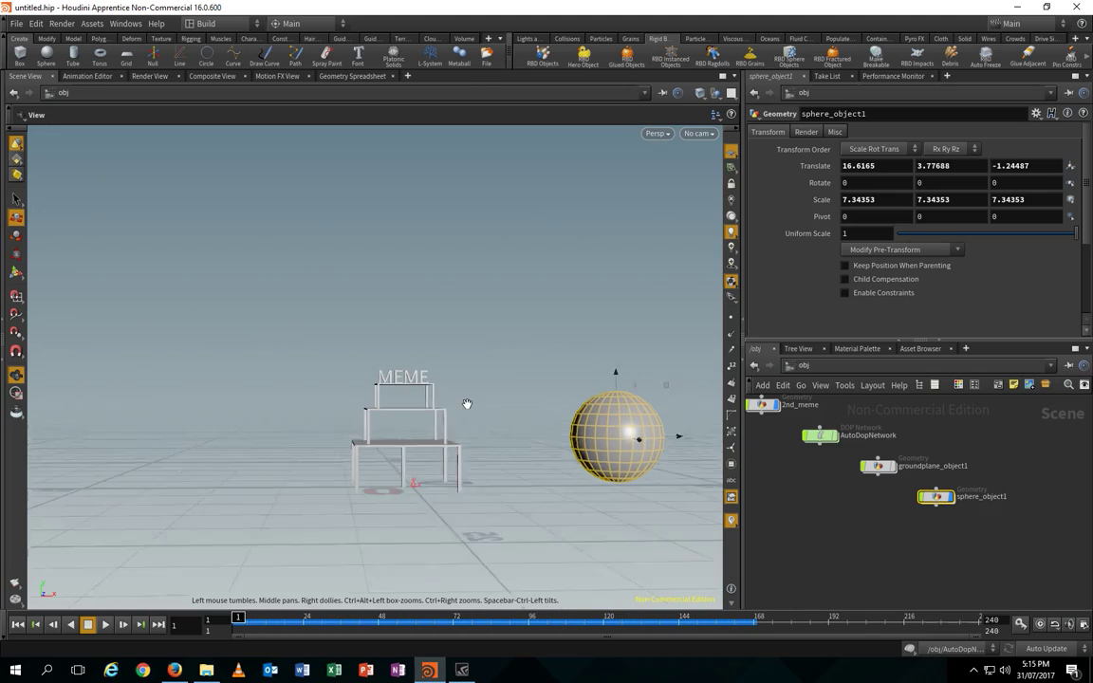
left_click_drag(369, 431, 471, 424, "alt")
right_click_drag(470, 424, 530, 432, "alt")
left_click_drag(529, 432, 403, 345)
key("t")
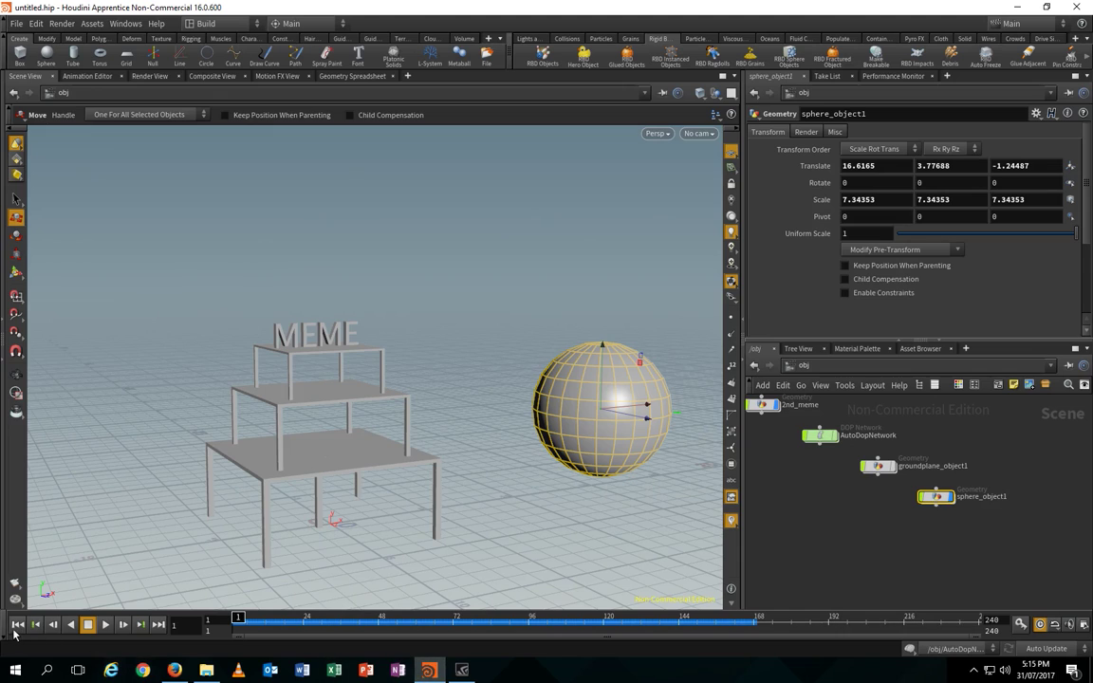
left_click(105, 625)
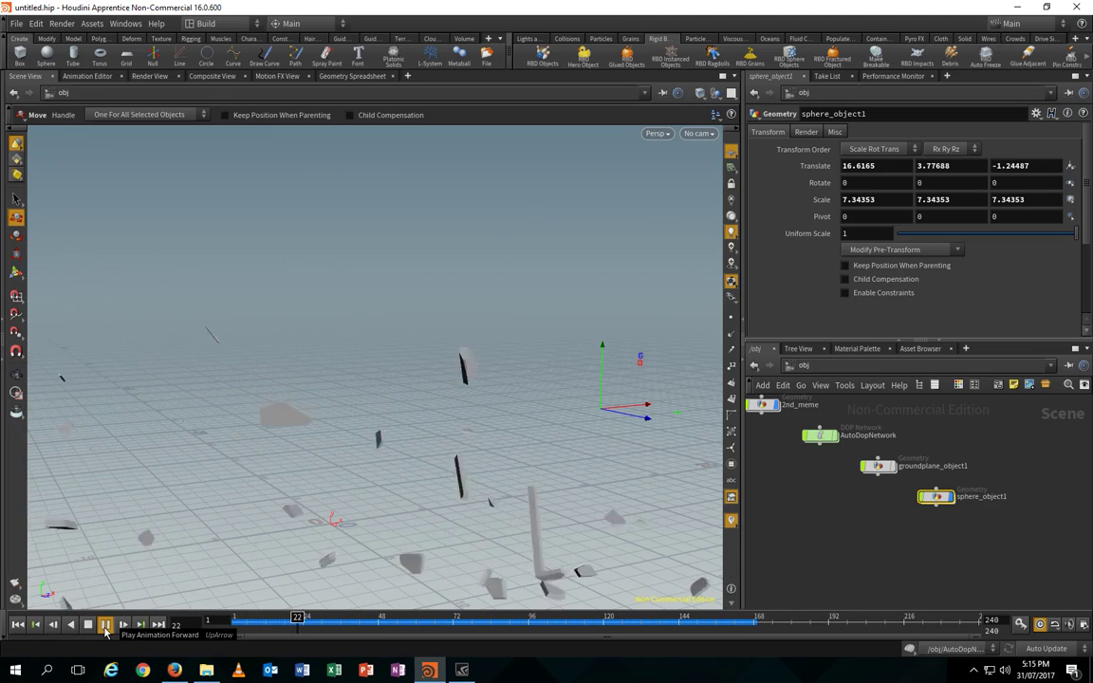
key("Escape")
right_click_drag(205, 547, 197, 574, "alt")
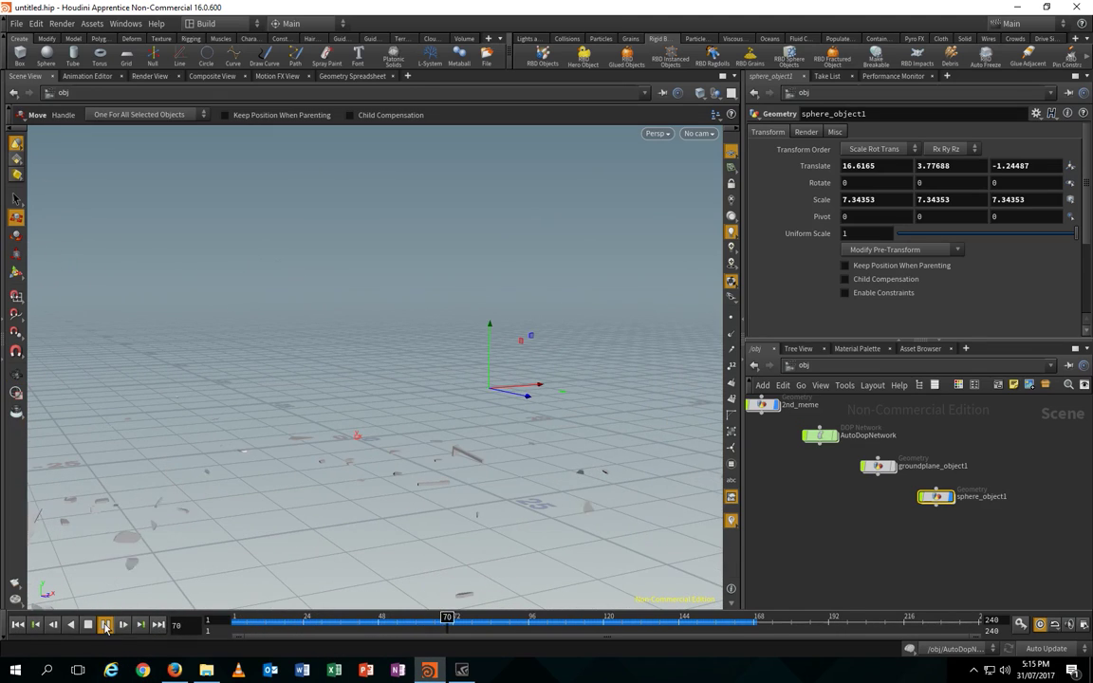
left_click(105, 627)
left_click(16, 628)
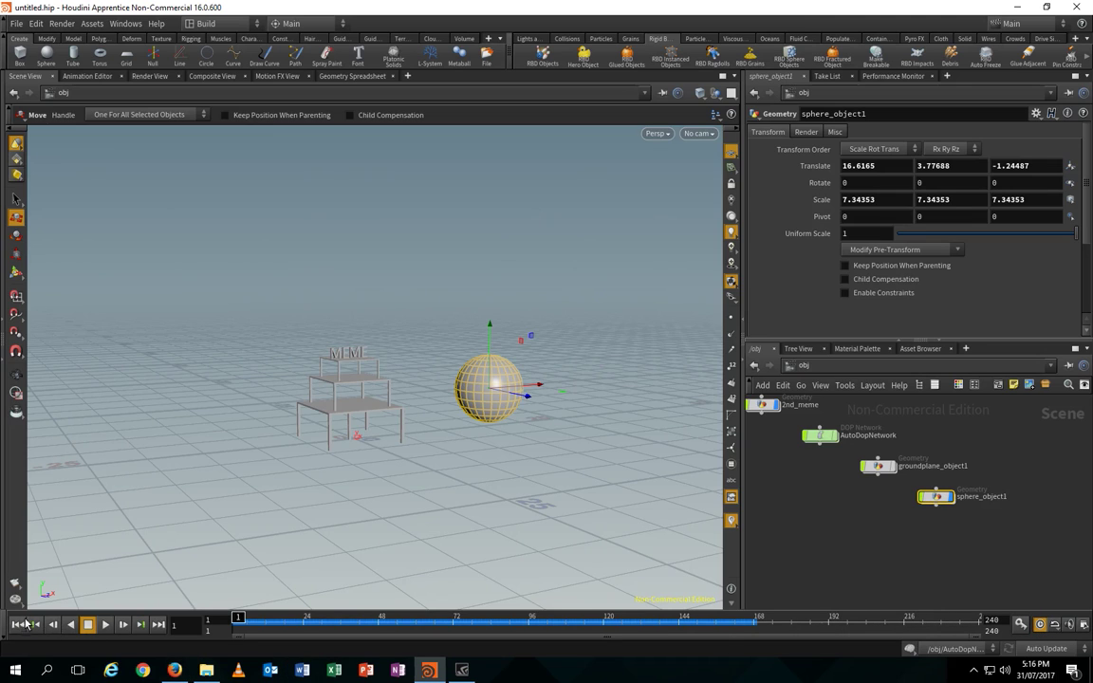
- Replay the destruction from another side, reset to the first frame, and view the intact MEME building and sphere up close
left_click_drag(190, 513, 425, 486, "alt")
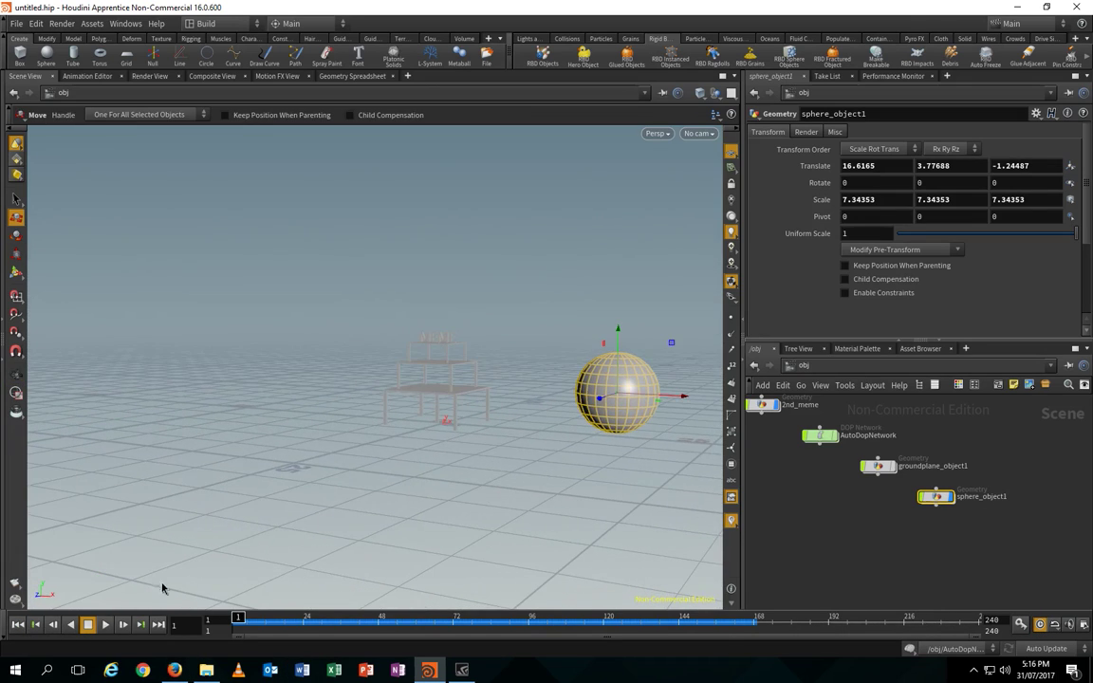
left_click(107, 623)
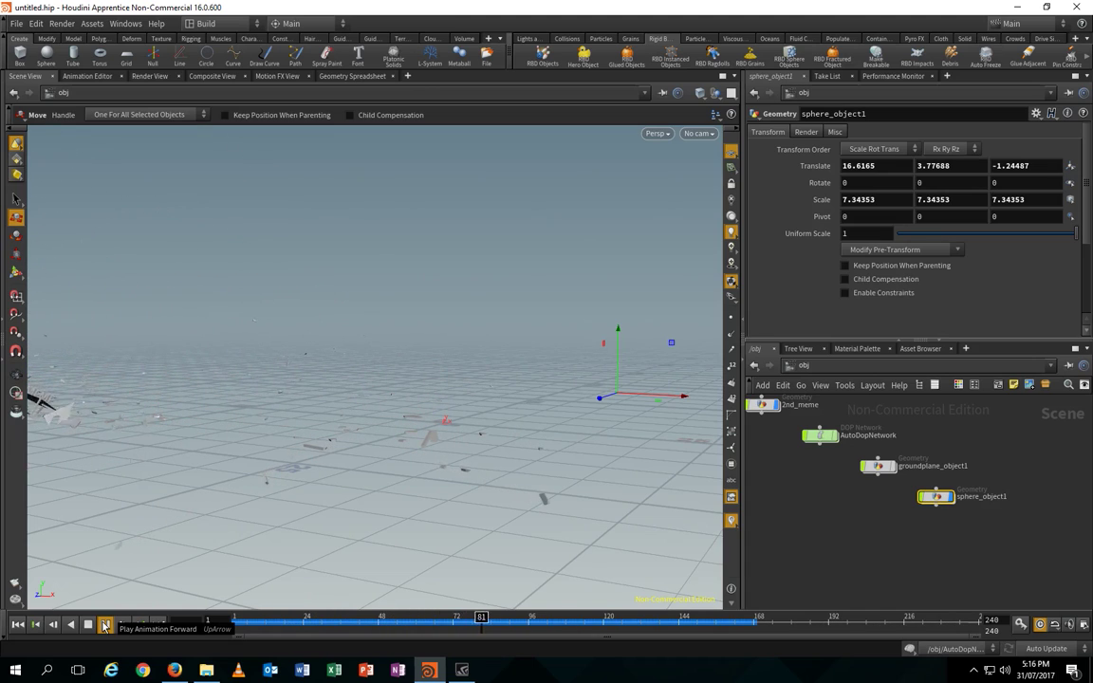
left_click_drag(504, 446, 407, 464, "alt")
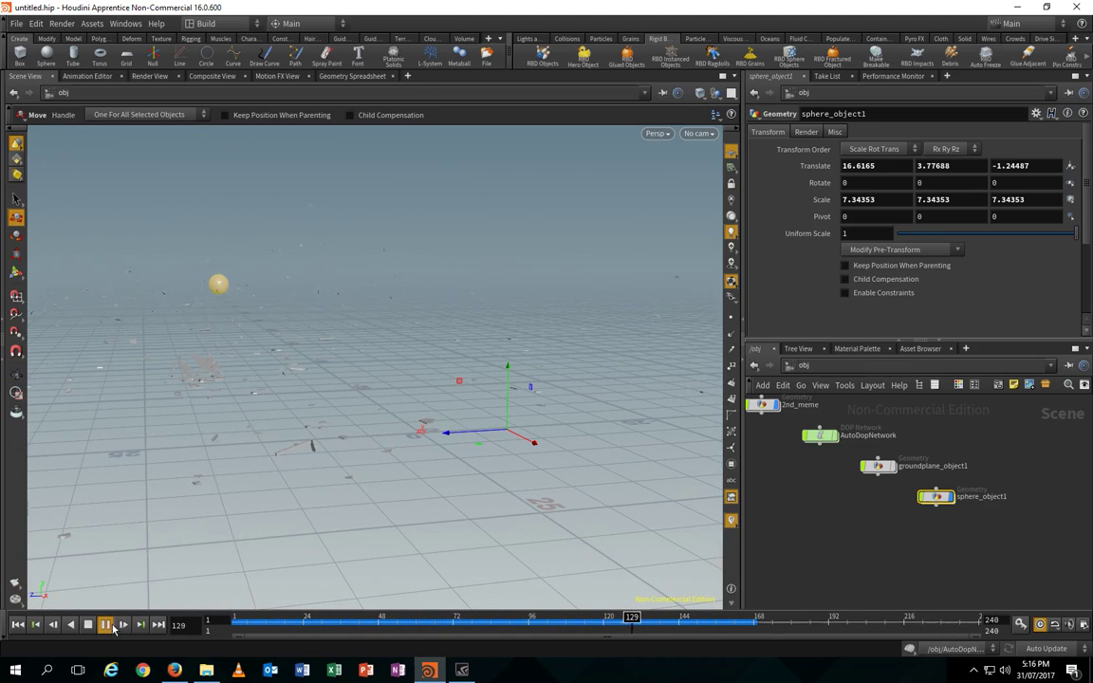
left_click(106, 627)
left_click(17, 624)
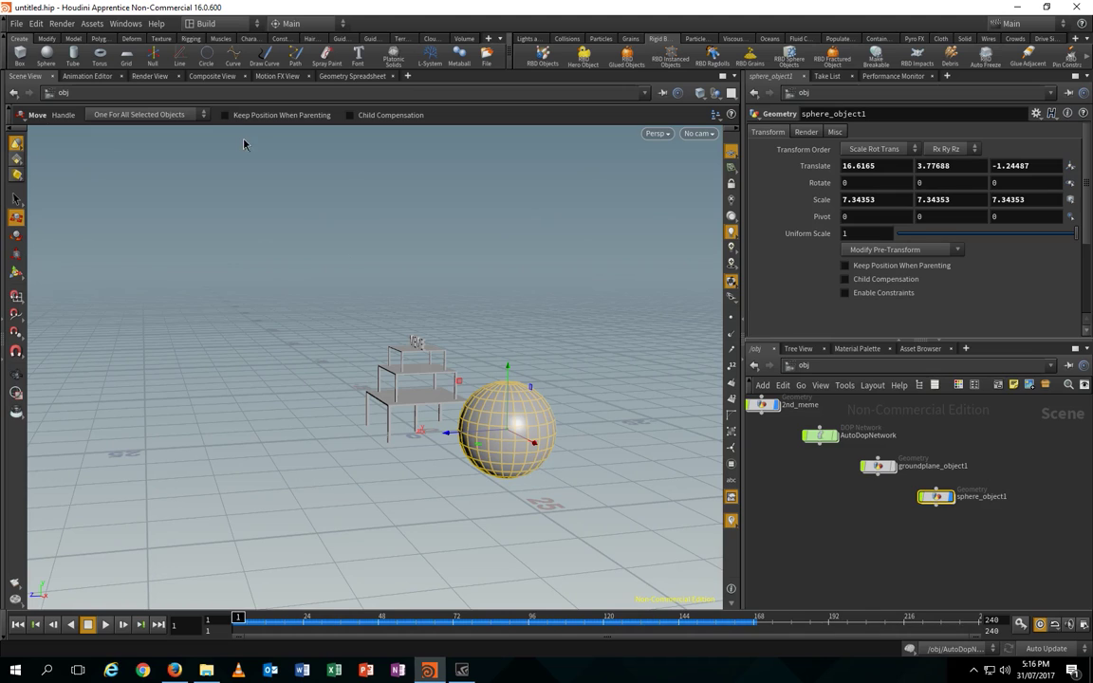
key("Escape")
left_click_drag(387, 319, 407, 419)
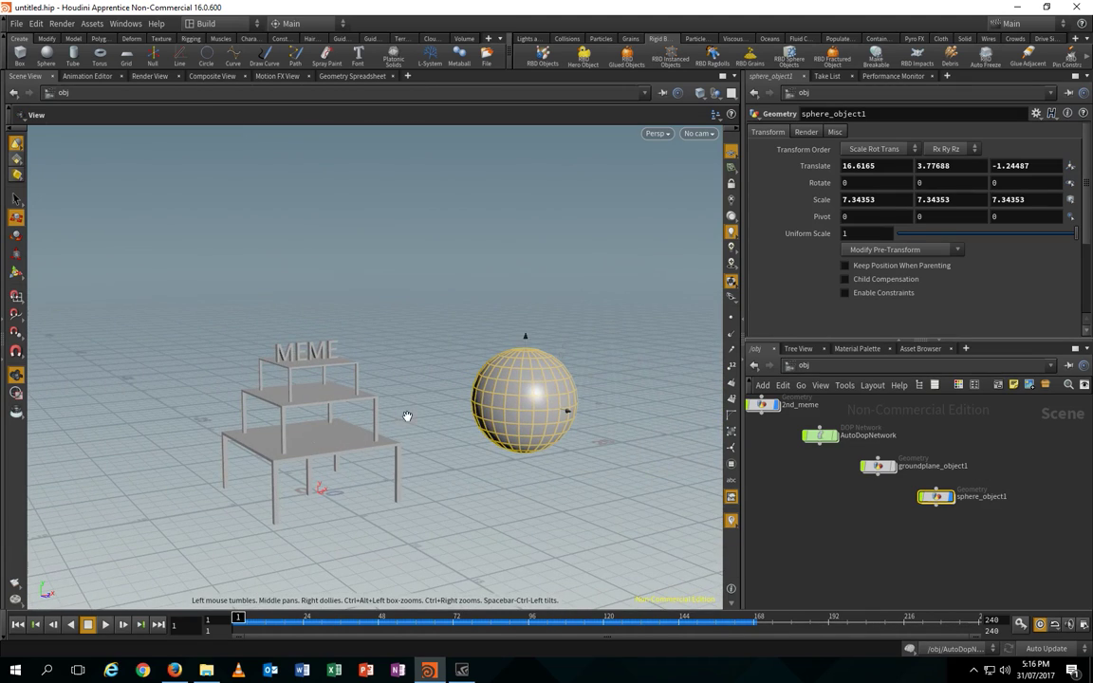
scroll(407, 417, "up", 4)
key("t")
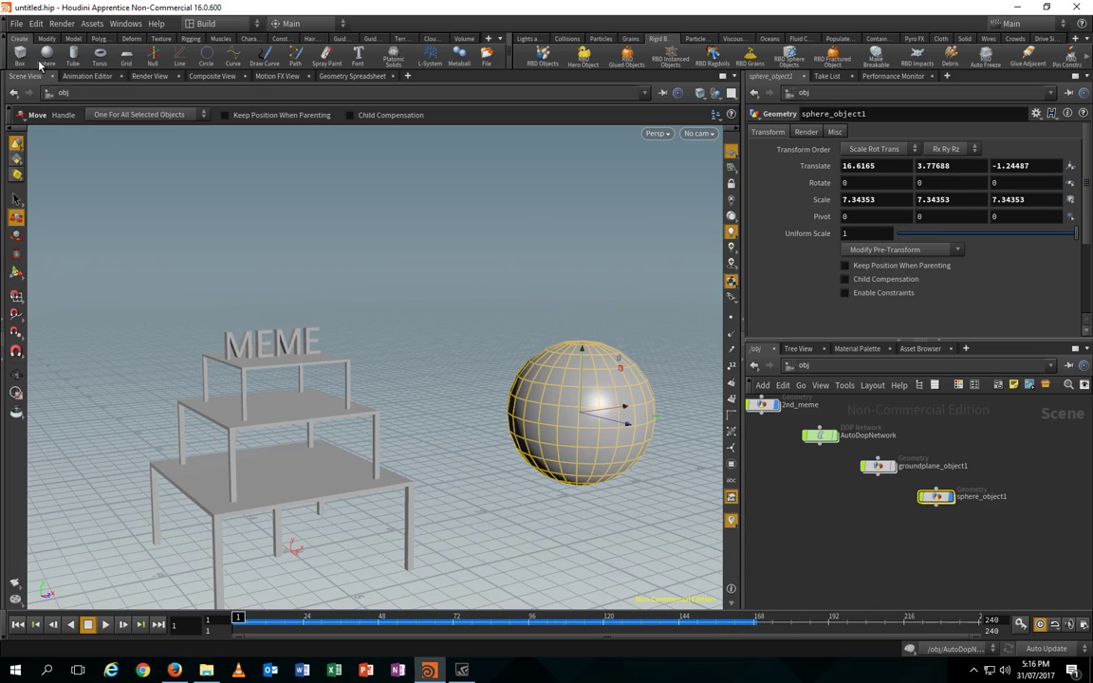
- Start a new scene, discarding the changes to untitled.hip
left_click(16, 22)
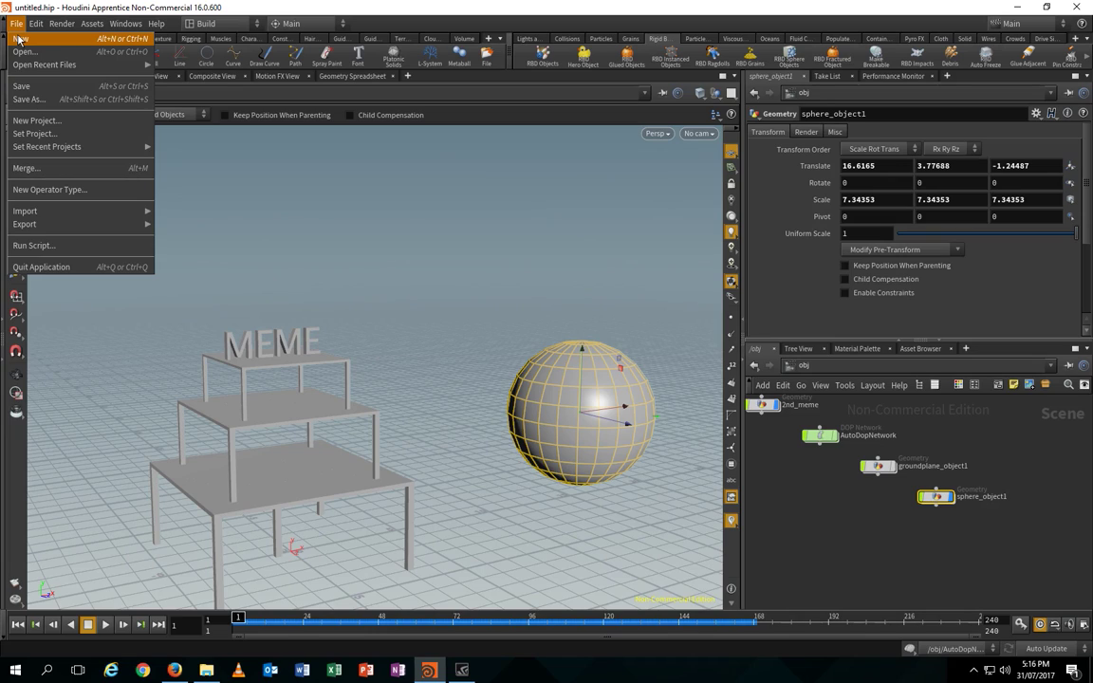
left_click(19, 39)
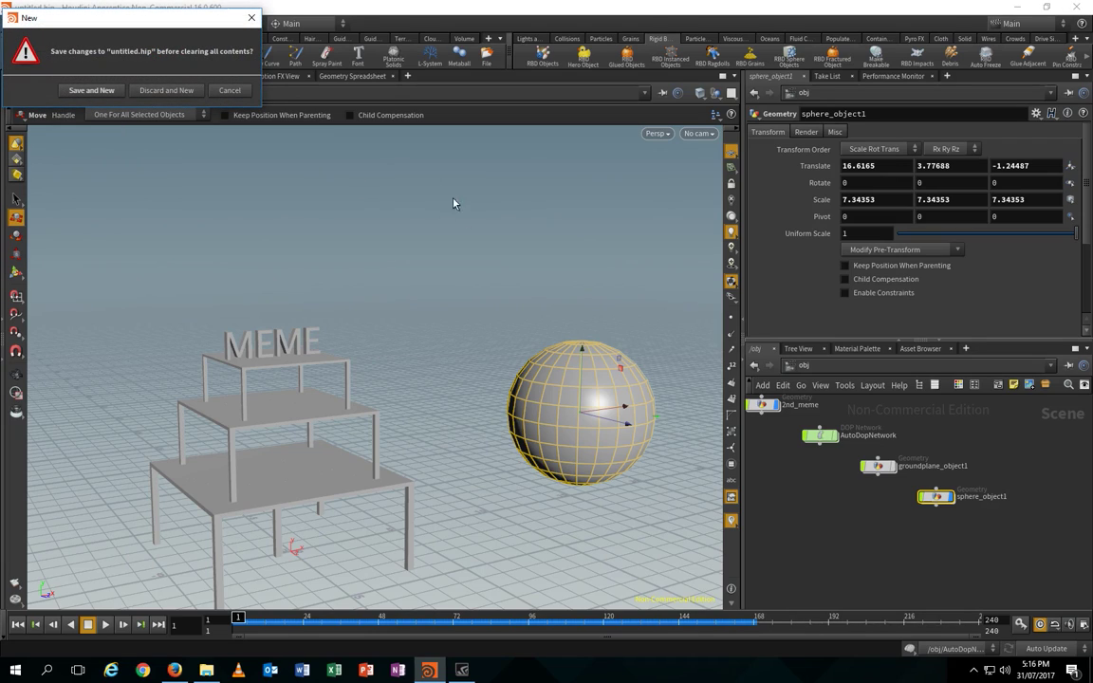
left_click(152, 91)
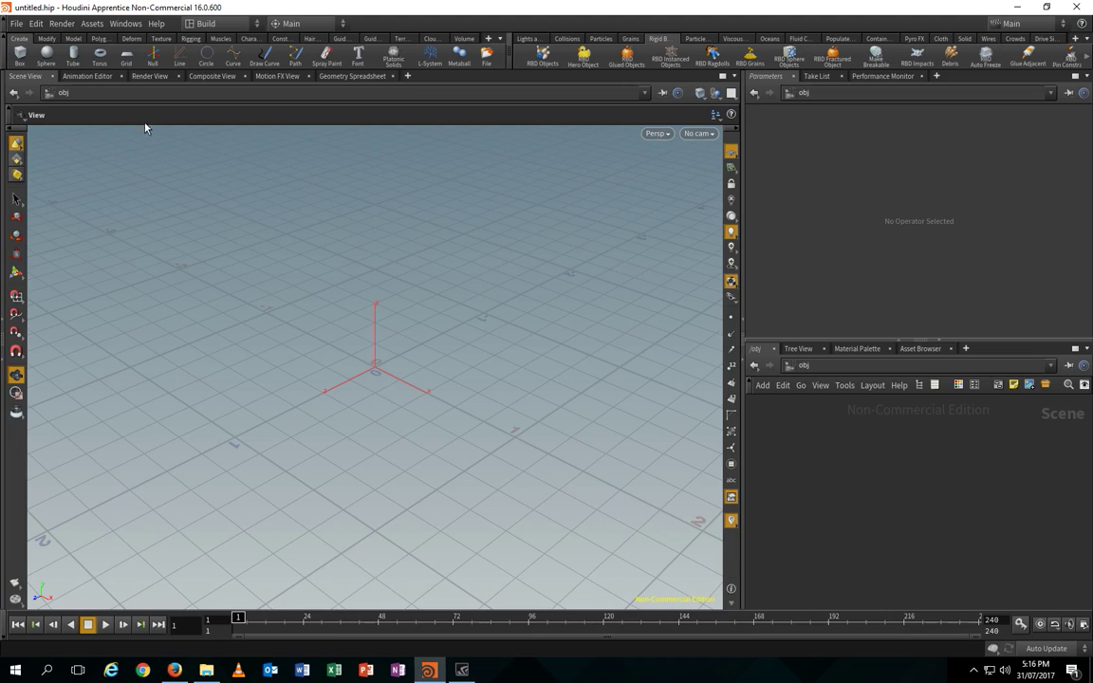
- Add a polygon tube near the origin and turn on its End Caps
left_click(73, 57)
left_click(427, 411)
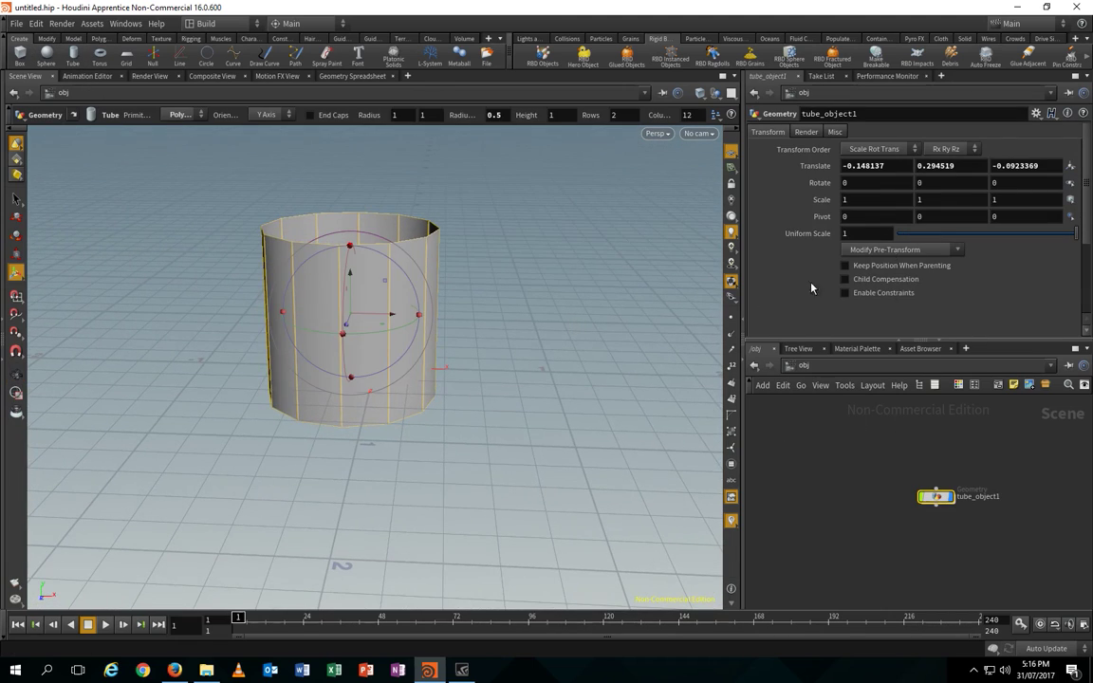
double_click(936, 496)
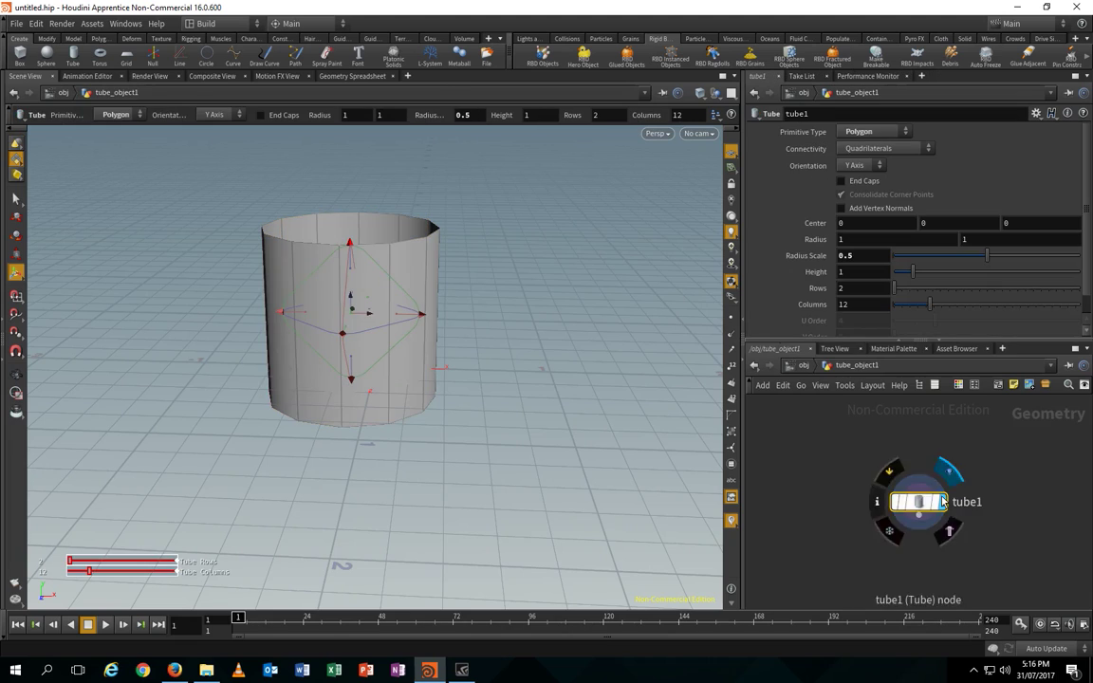
left_click(840, 181)
key("Escape")
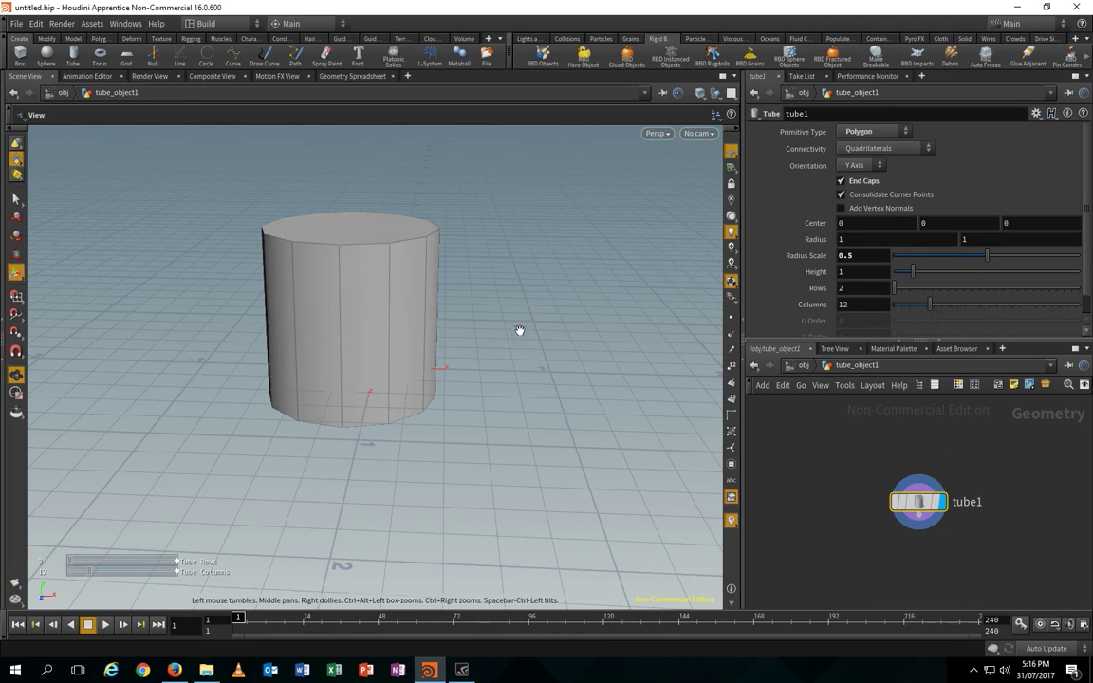
left_click_drag(520, 329, 464, 310)
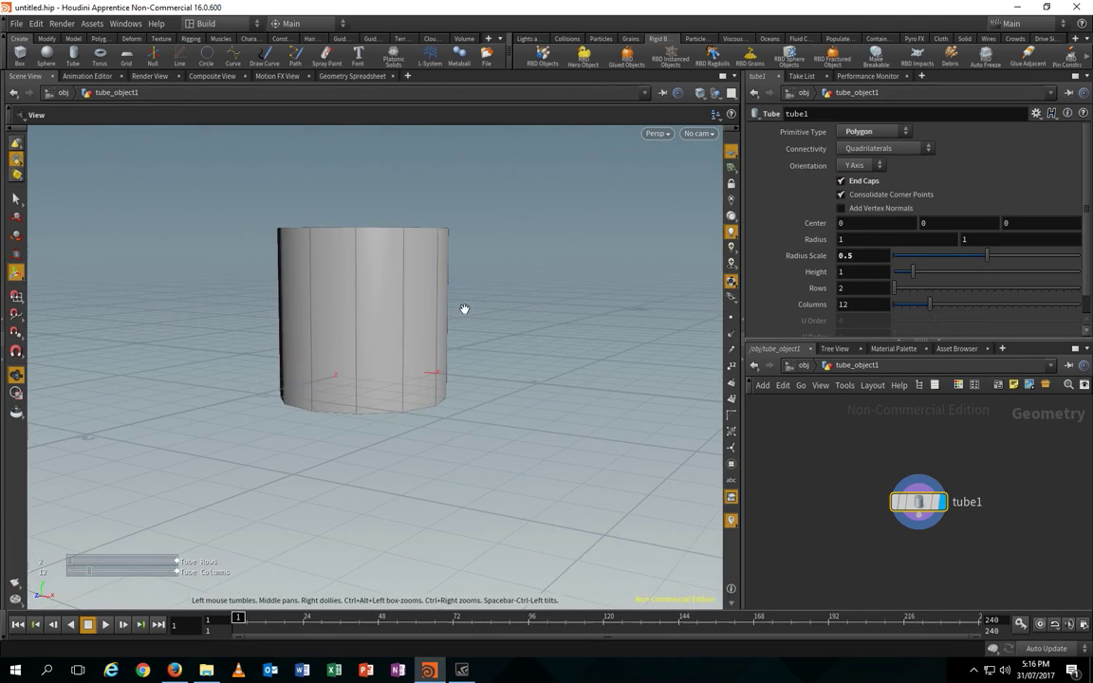
- Set the tube's Columns to 29 for a rounder outline
key("Return")
left_click_drag(934, 305, 998, 305)
key("space")
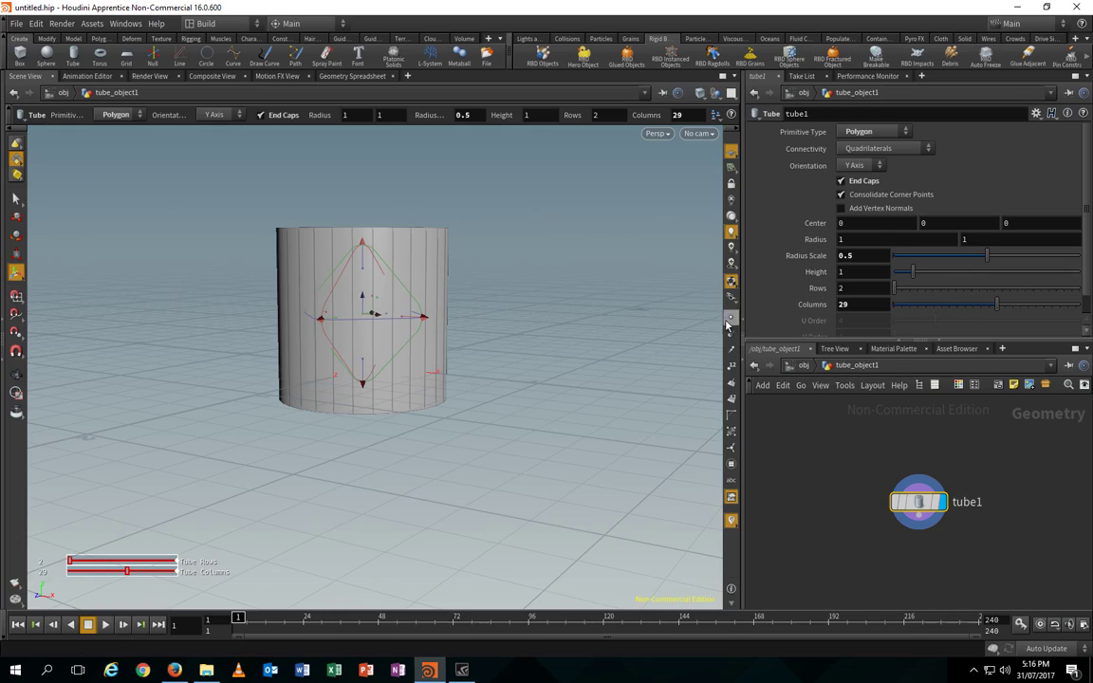
- Return to the object level and scale the tube to about 1.46 in X and Z and 2.36 in Y
left_click(804, 367)
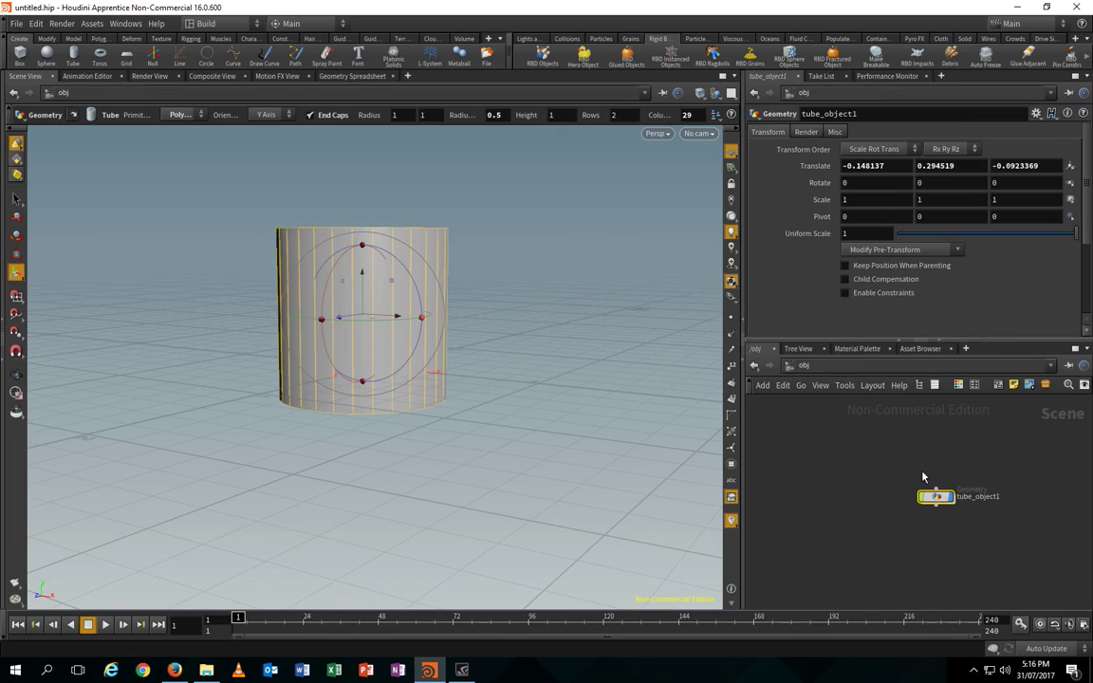
key("e")
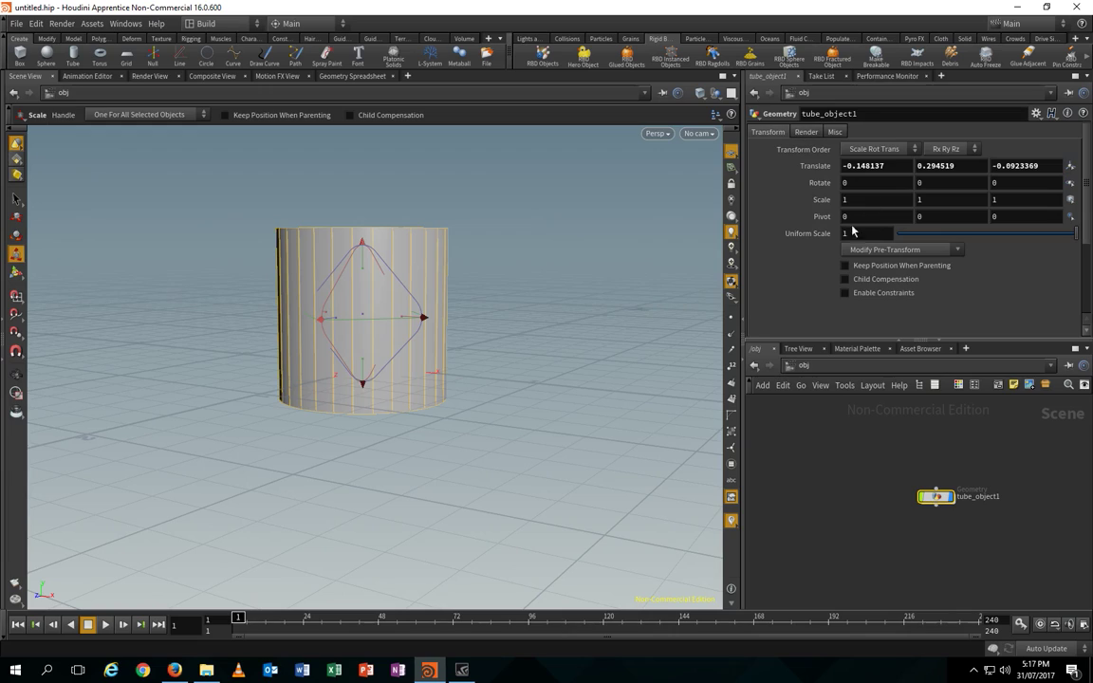
mouse_move(818, 233)
middle_mouse_down()
mouse_move(848, 235)
mouse_move(818, 233)
middle_mouse_up()
mouse_move(364, 245)
left_mouse_down()
mouse_move(367, 219)
mouse_move(360, 252)
mouse_move(366, 238)
mouse_move(370, 253)
left_mouse_up()
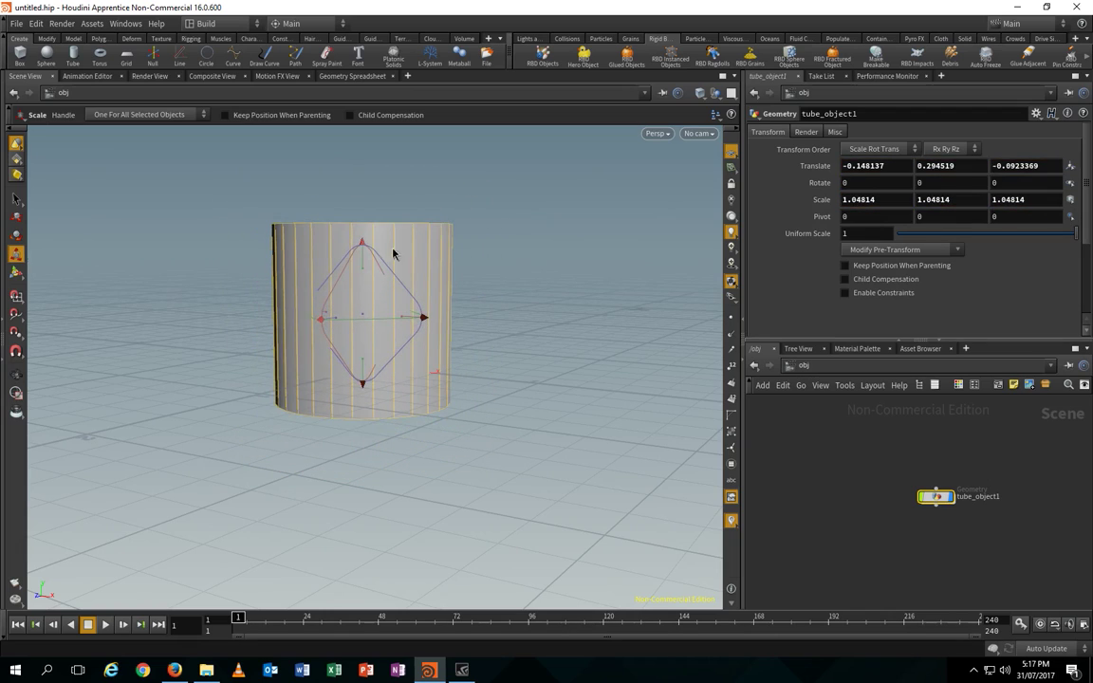
right_click_drag(446, 236, 473, 293, "alt")
left_click_drag(378, 280, 373, 220)
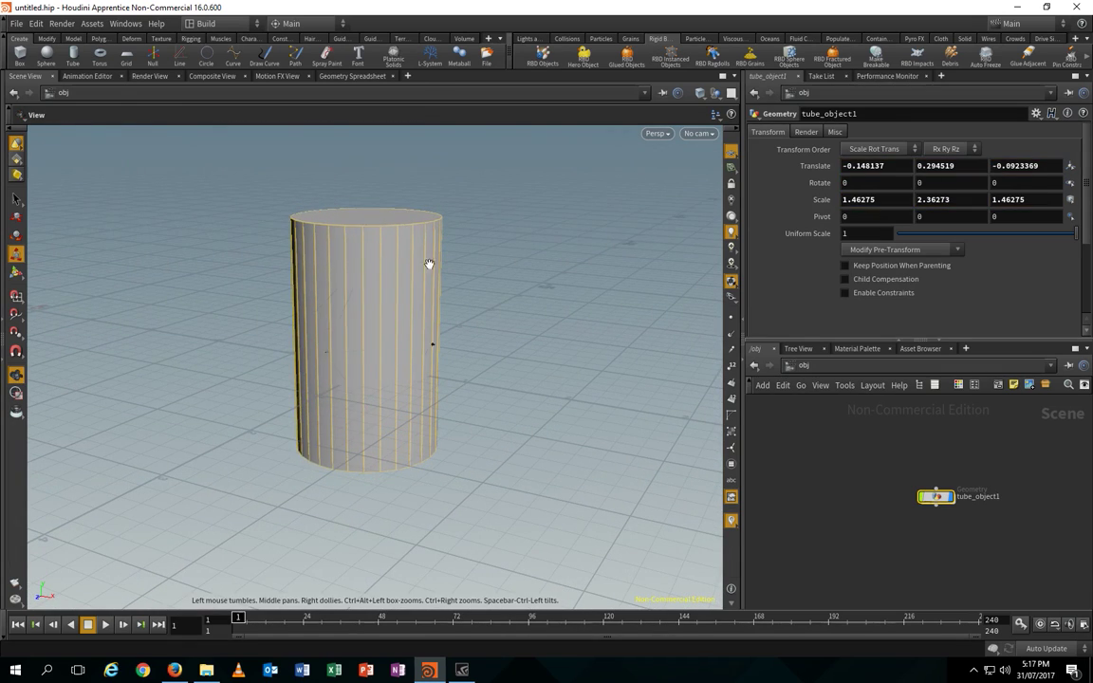
- Raise the tube to about Y 1.30 so that it stands above the grid
right_click_drag(429, 265, 451, 276, "alt")
middle_click_drag(473, 260, 464, 334, "alt")
key("t")
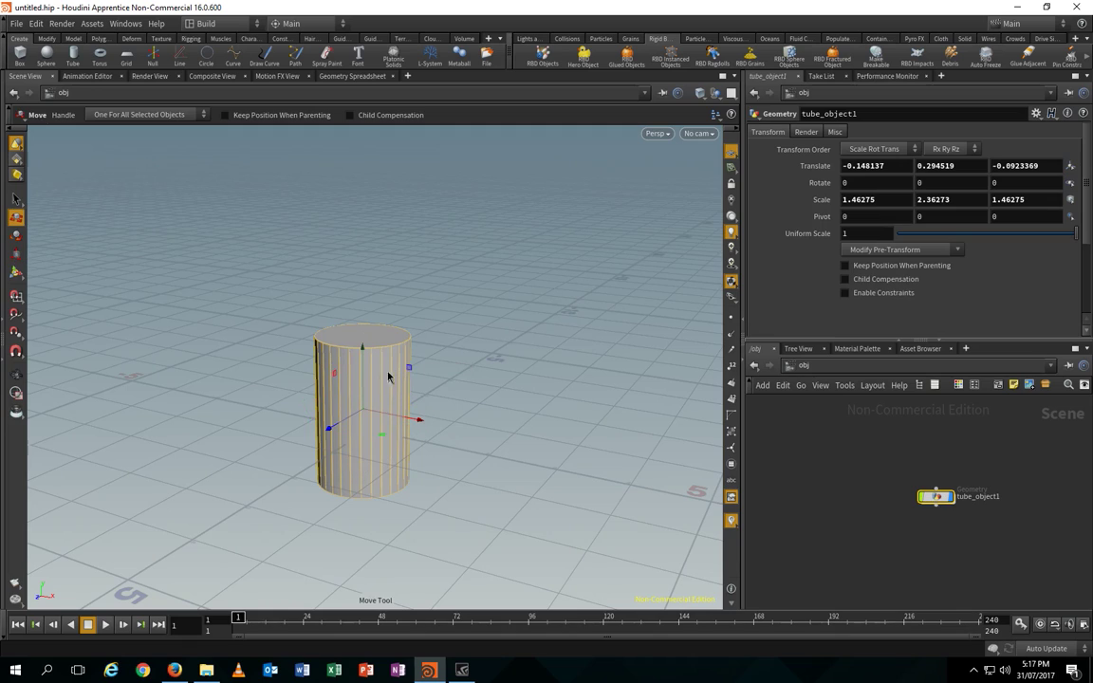
left_click_drag(367, 349, 364, 297)
left_click_drag(534, 351, 568, 314, "alt")
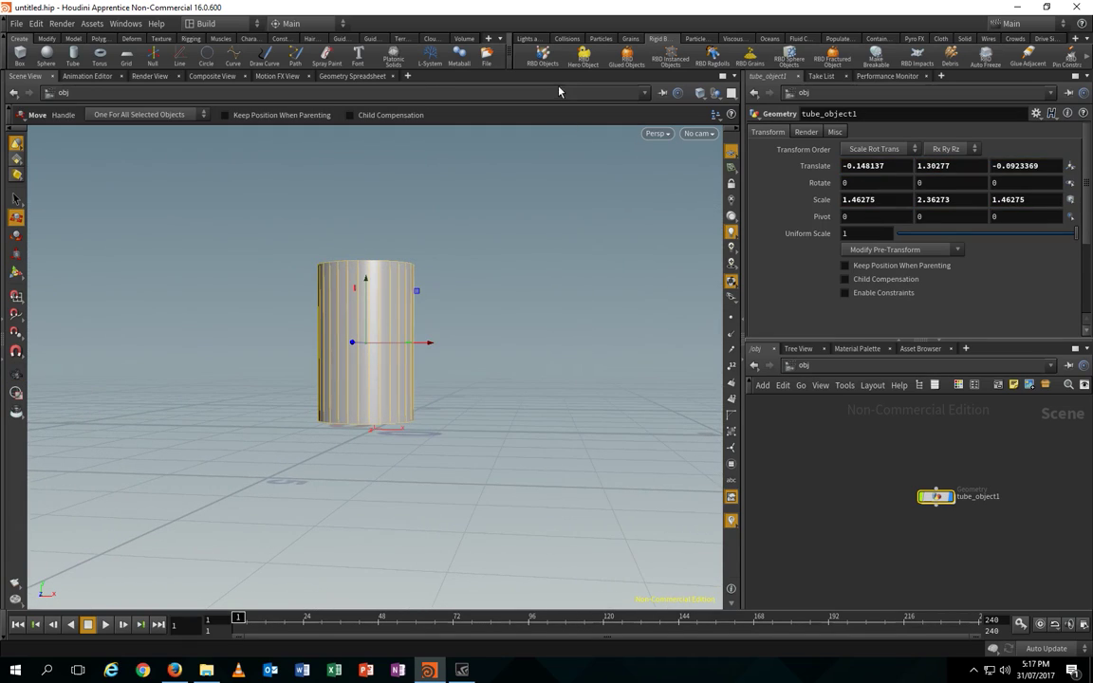
- Add a Ground Plane collision object and lower the tube to about Y 1.19 to sit closer to it
left_click(567, 38)
left_click(616, 55)
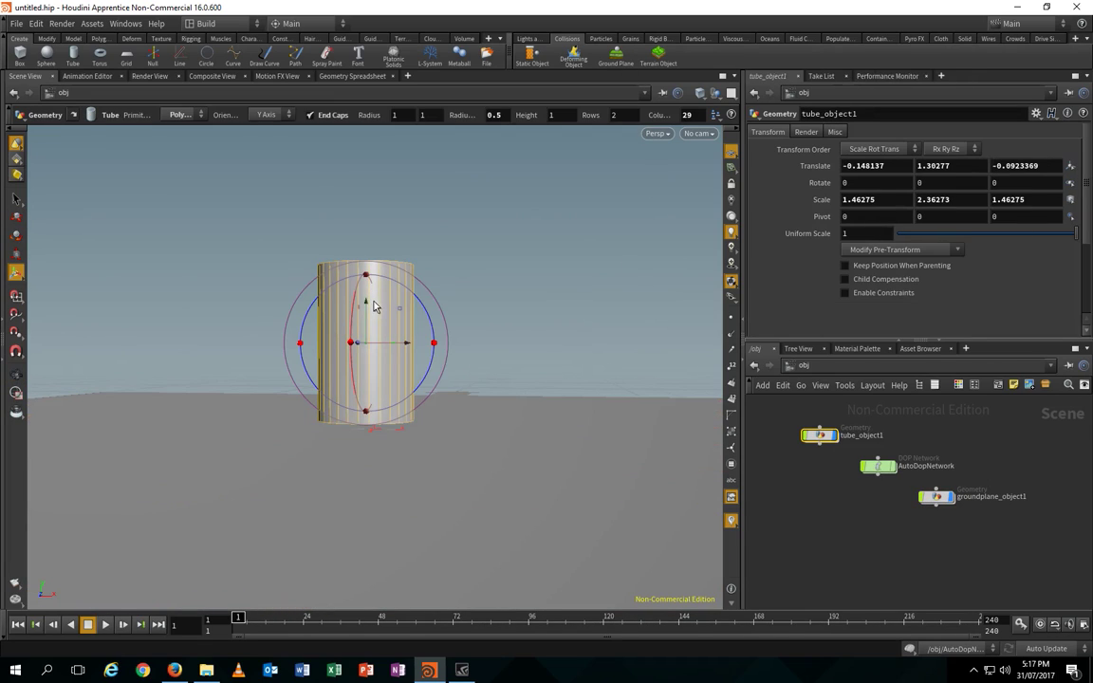
key("t")
left_click_drag(366, 312, 476, 376)
key("Escape")
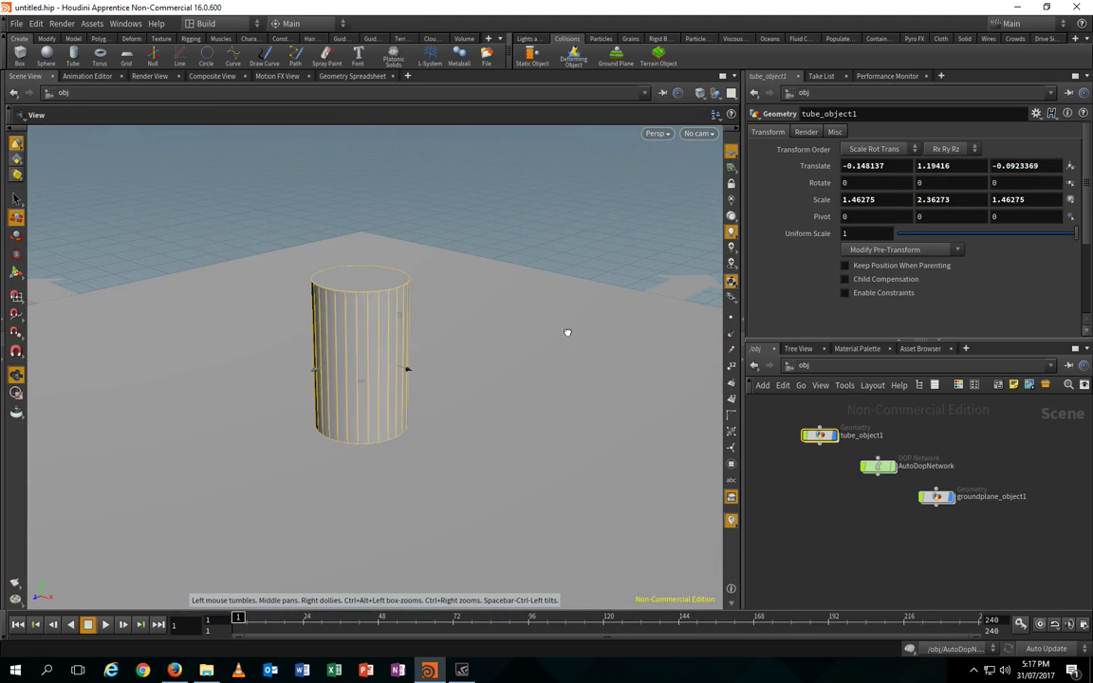
left_click_drag(567, 332, 586, 310)
key("t")
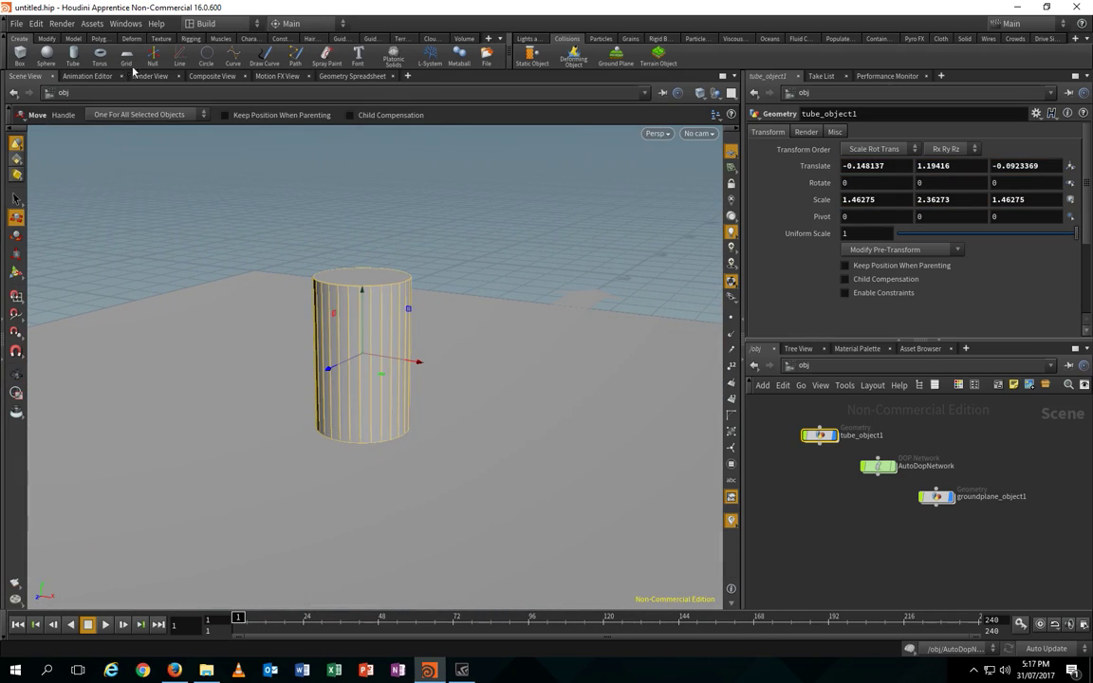
- Shatter the tube with a Voronoi fracture and bring the fracture nodes into view in its network
left_click(73, 39)
left_click(245, 55)
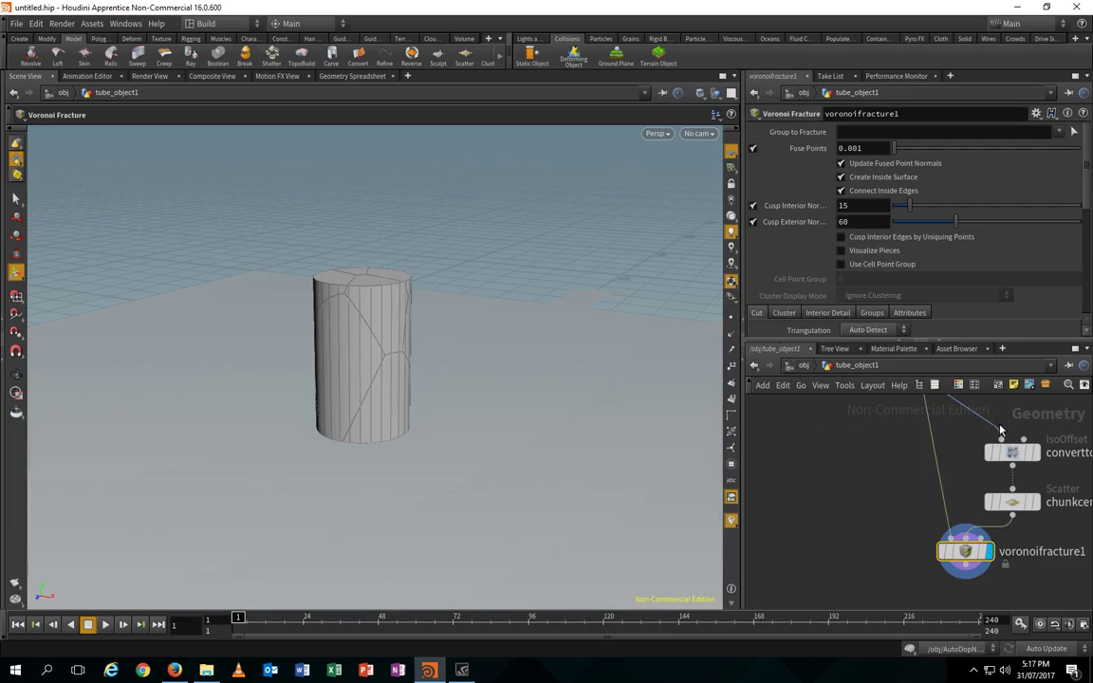
middle_click_drag(923, 490, 812, 475)
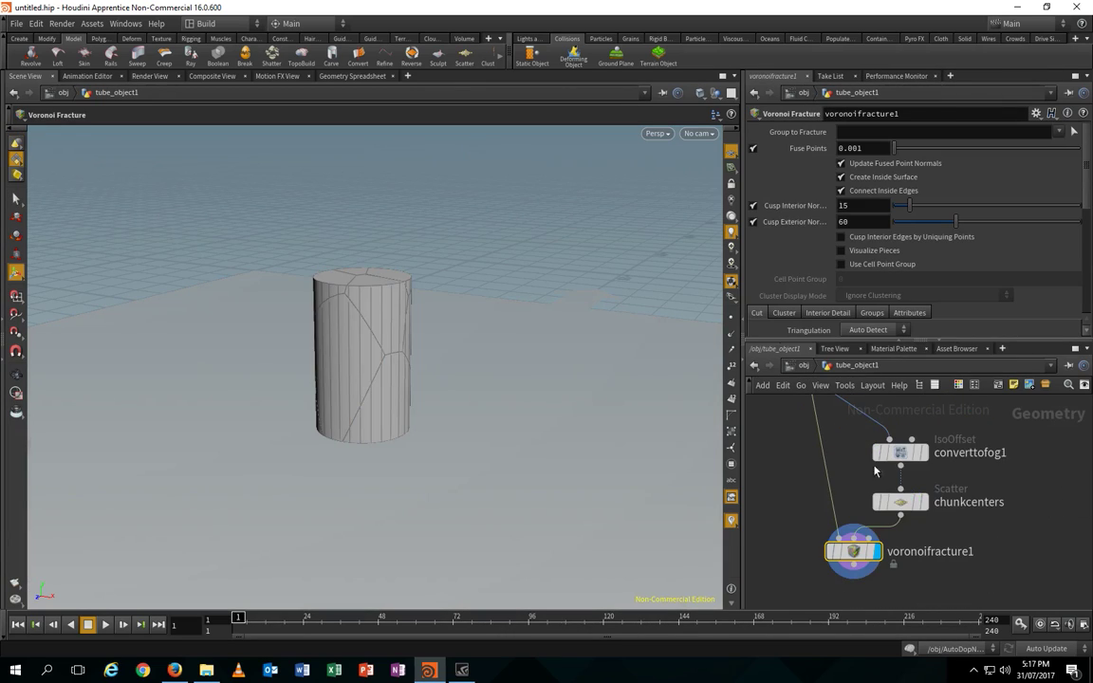
- Set the chunkcenters scatter node's forced total count to 150 to break the tube into smaller pieces
left_click(899, 502)
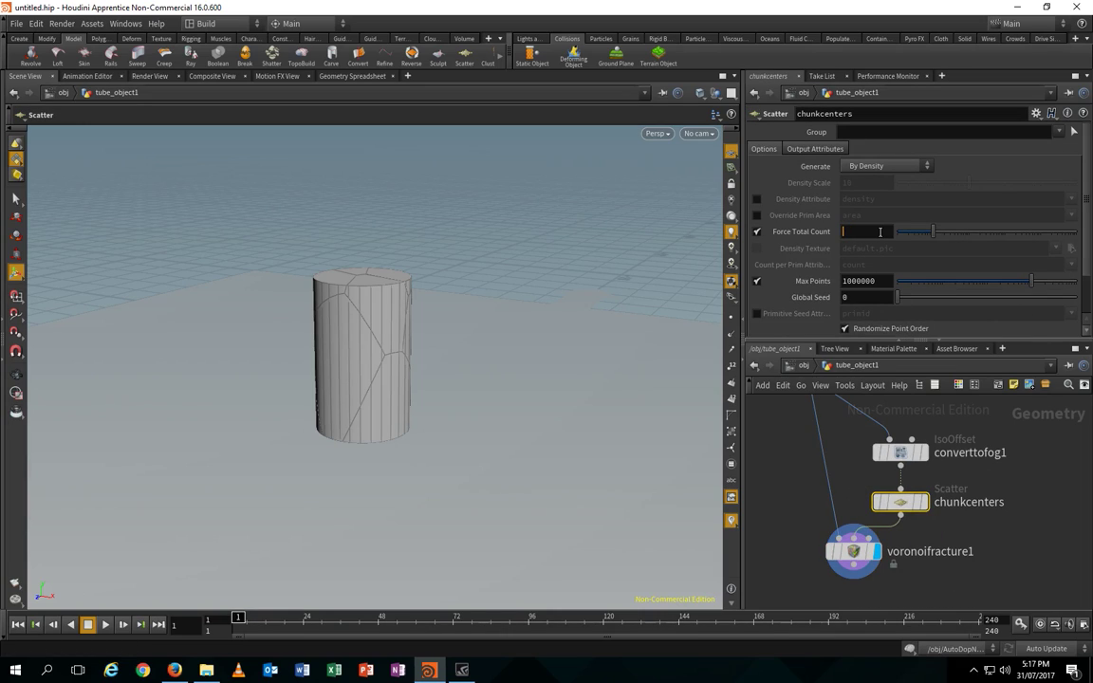
type("0")
key("Return")
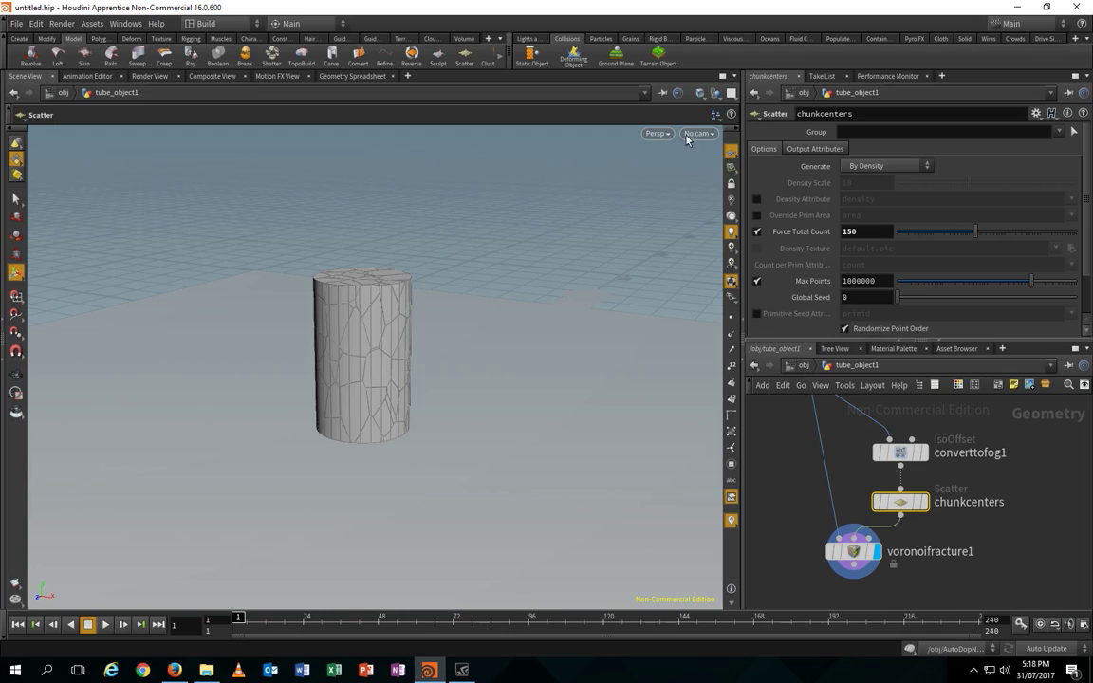
- Return to the object level and turn the fractured tube into RBD Glued Objects
left_click(659, 39)
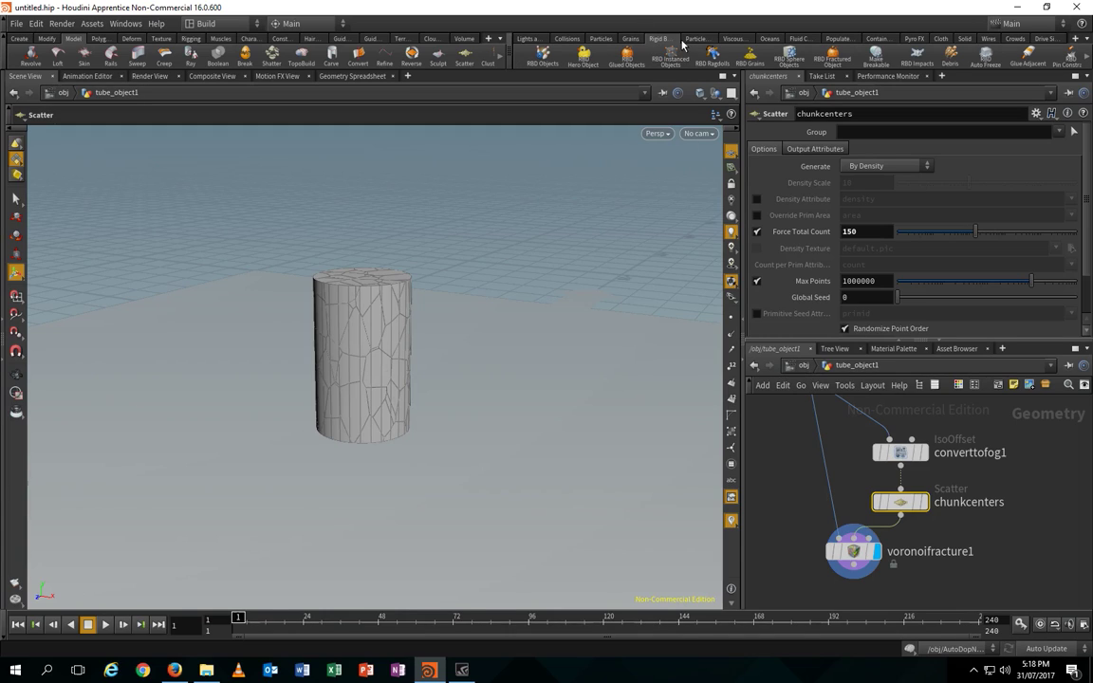
left_click(804, 368)
left_click(630, 54)
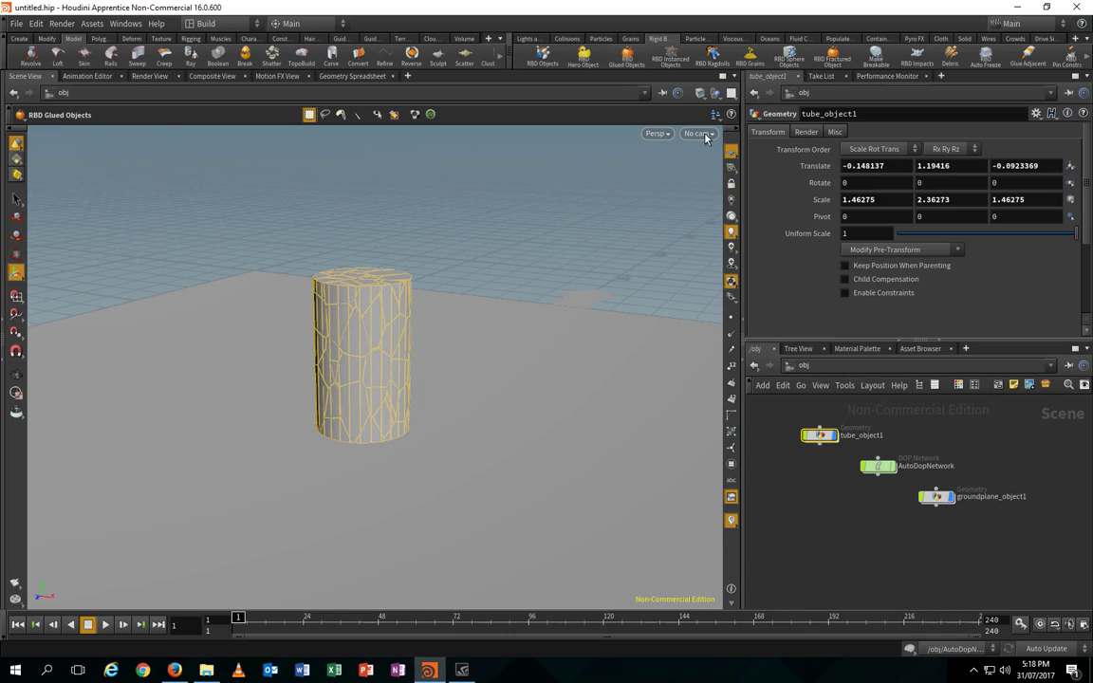
key("Return")
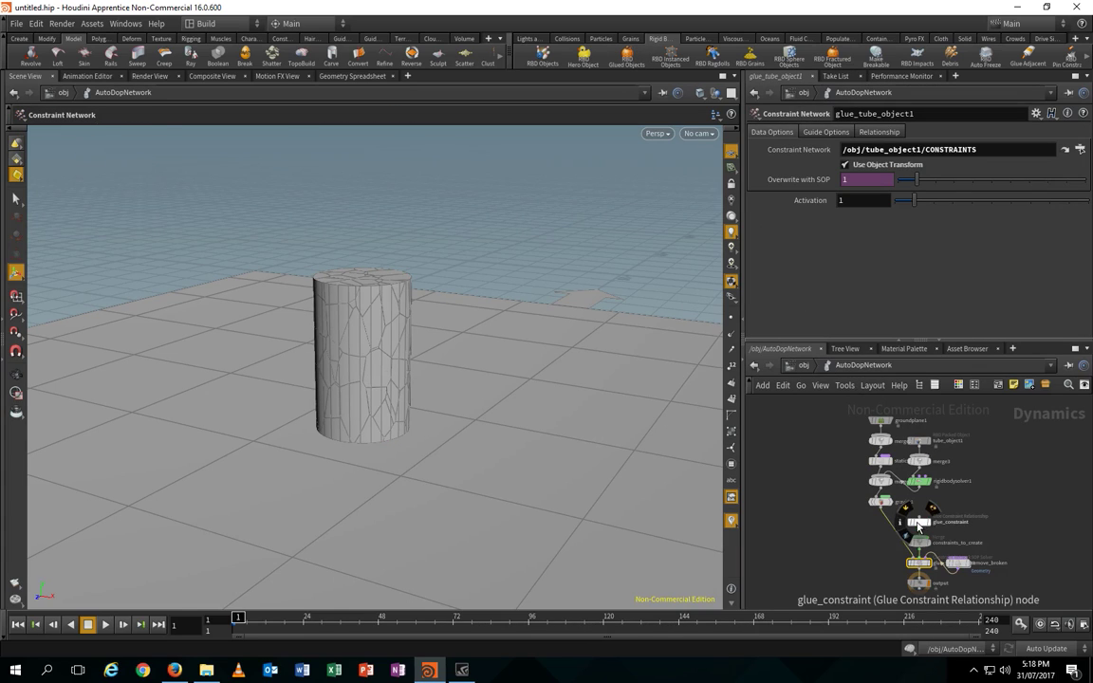
- Set the glue constraint's strength to 800, play the simulation and rewind to frame 1
left_click(918, 523)
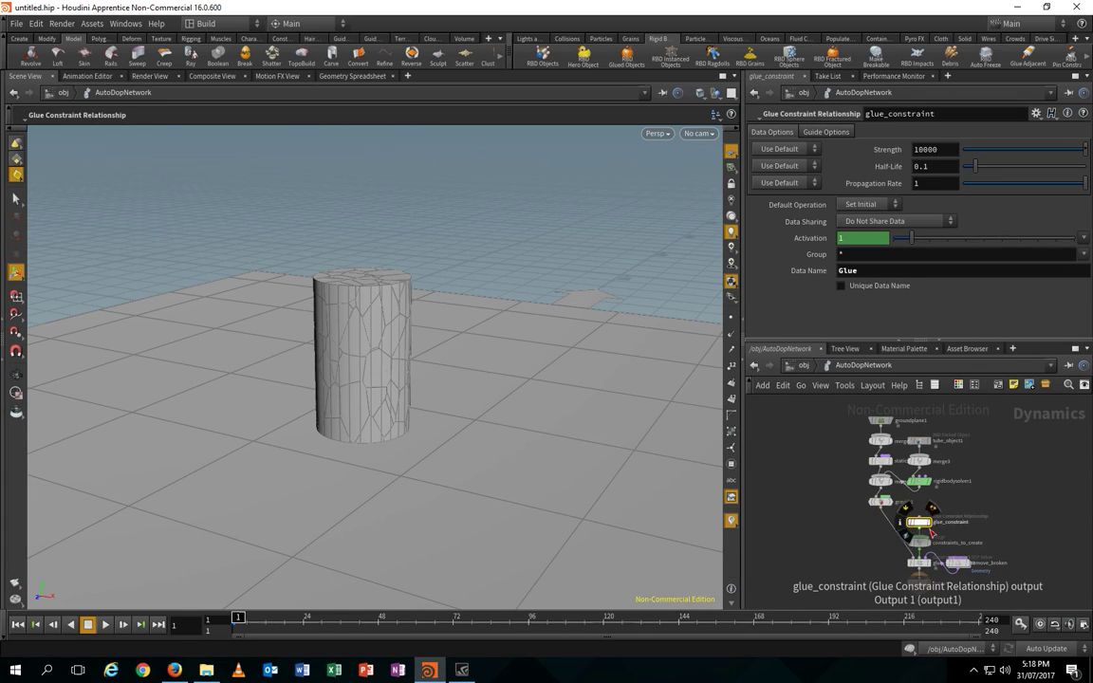
scroll(918, 525, "up", 4)
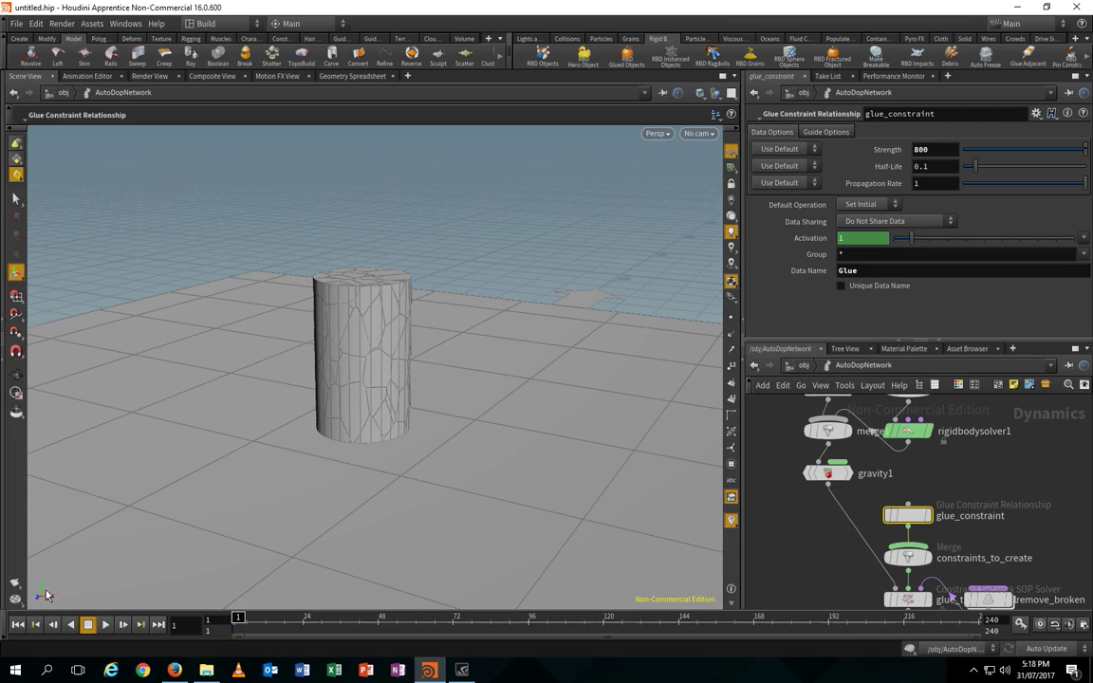
left_click(106, 625)
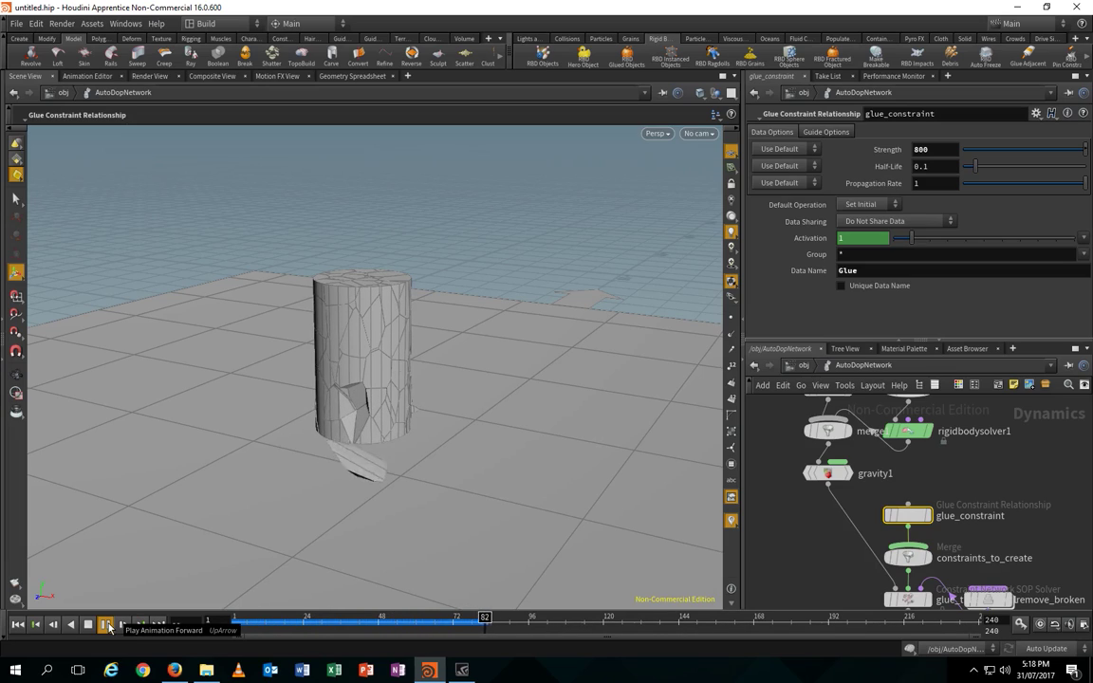
left_click(107, 625)
left_click(19, 624)
- Set the glue constraint's strength to 1000, play the simulation and rewind to frame 1
left_click_drag(940, 150, 845, 154)
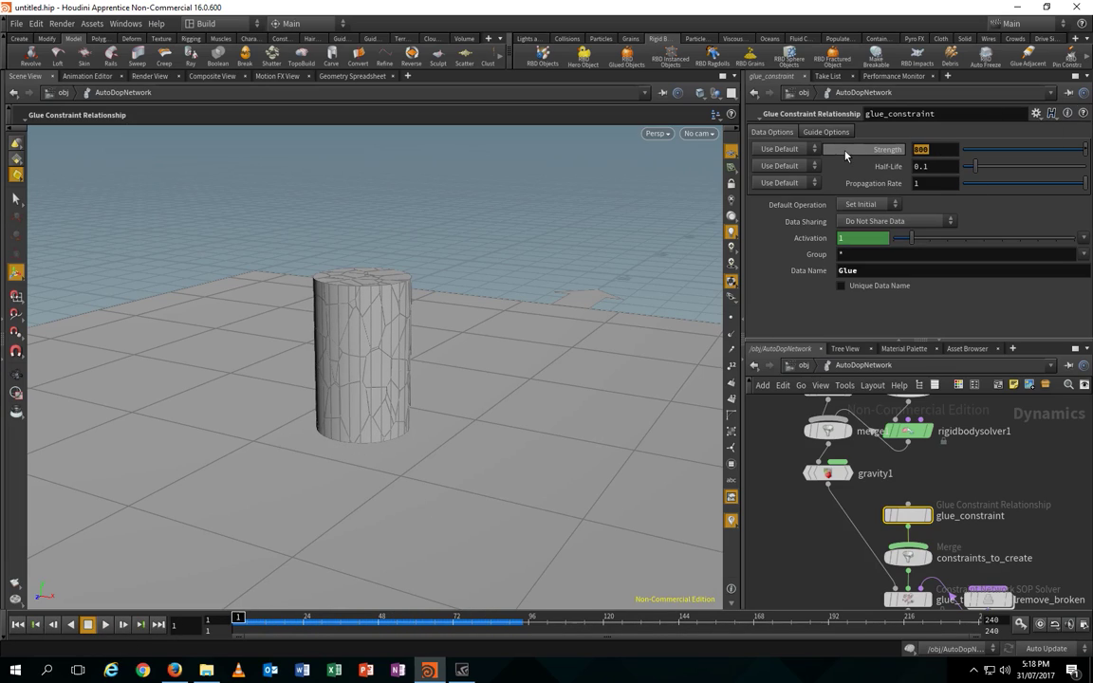
type("1000")
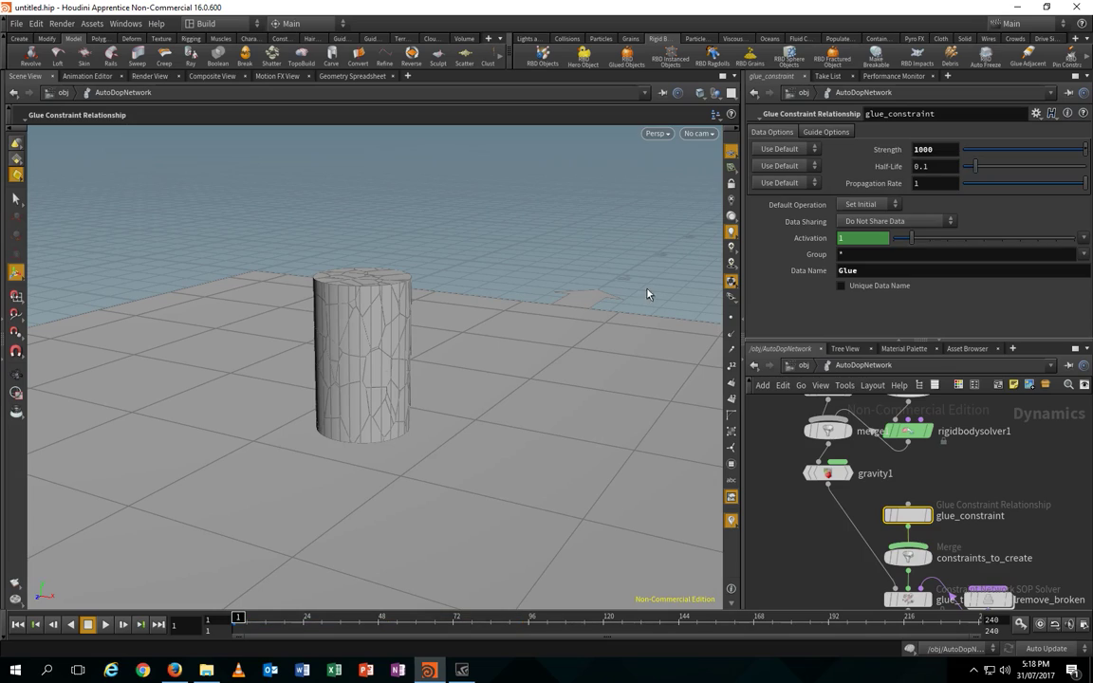
left_click(106, 625)
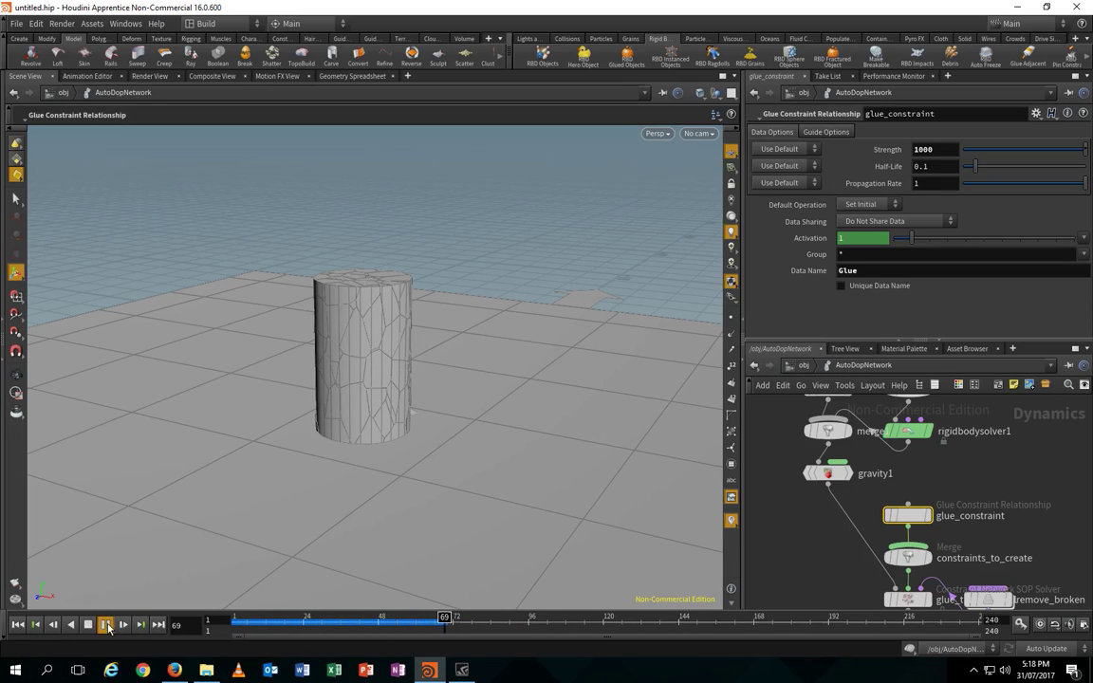
left_click(87, 624)
left_click(17, 625)
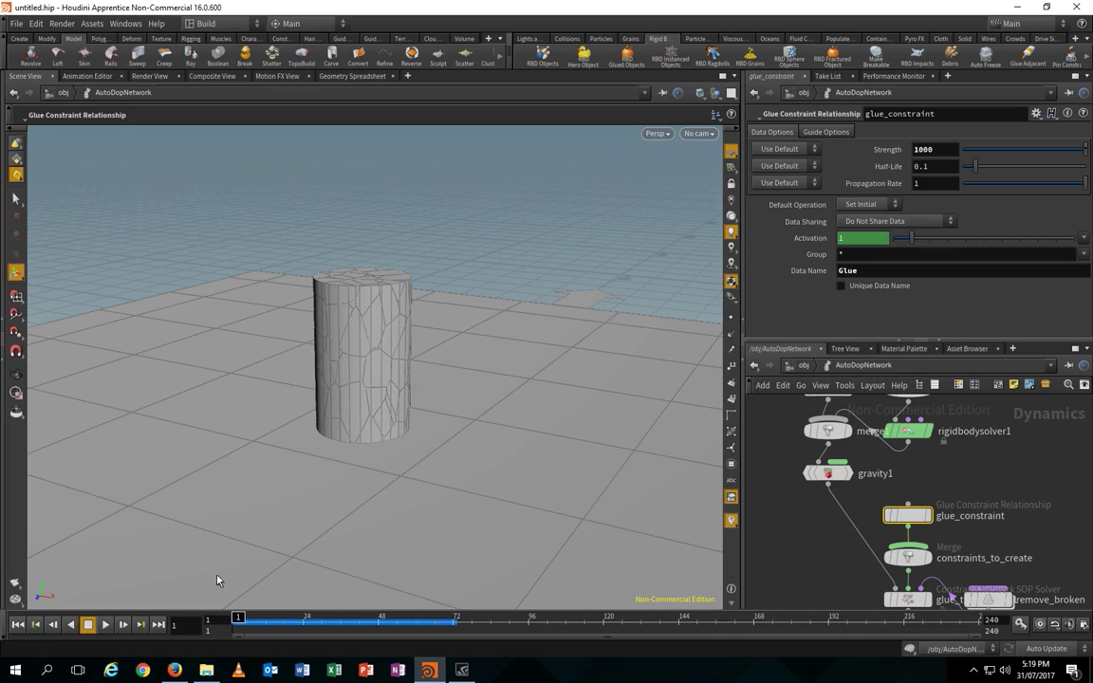
- Create a sphere beside the tube at about X 1.33, Y 0.43, Z -0.81
scroll(813, 400, "down", 5)
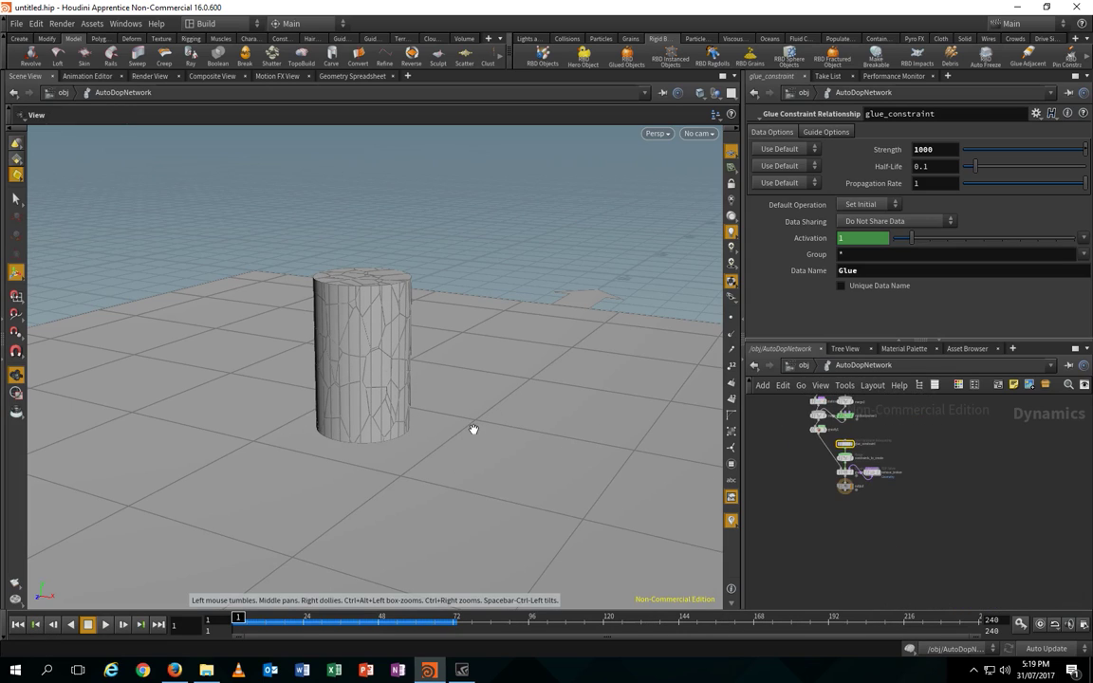
scroll(480, 434, "up", 1)
scroll(512, 347, "up", 2)
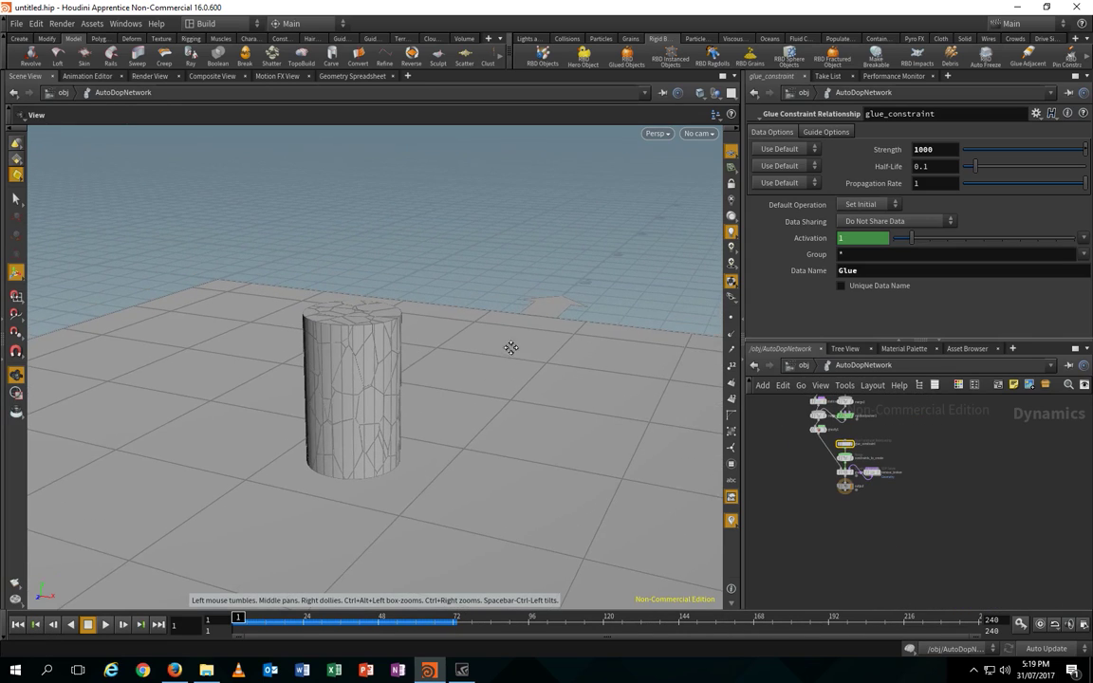
left_click(20, 39)
left_click(46, 55)
left_click(459, 434)
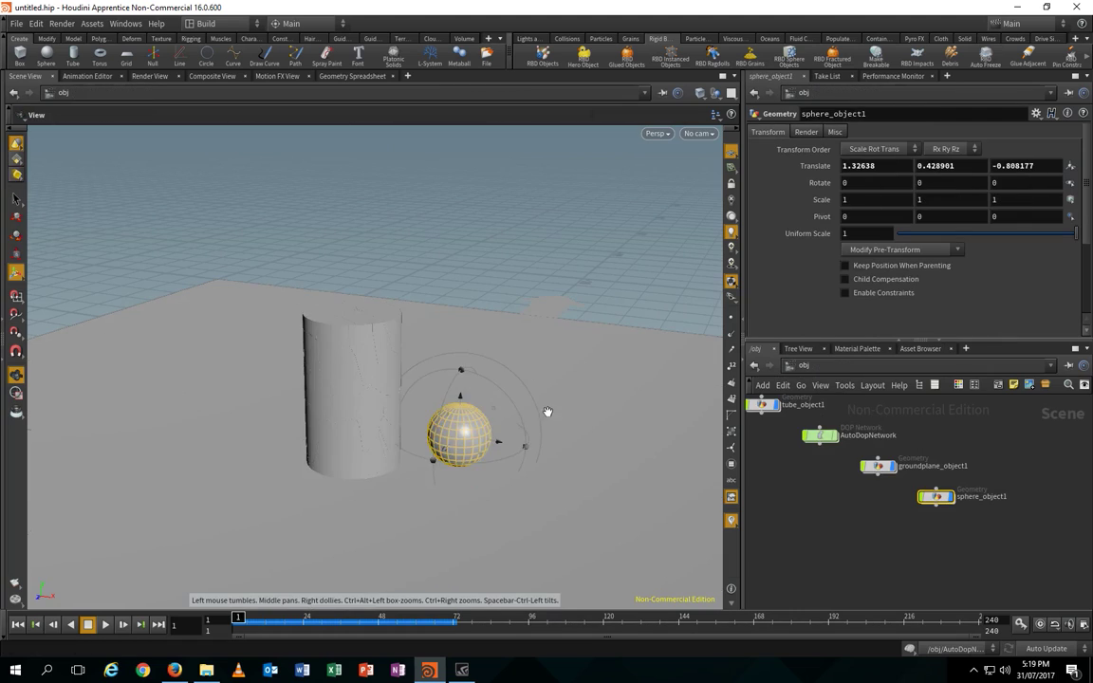
- Raise the sphere above the top of the tube to about Y 3.69
key("t")
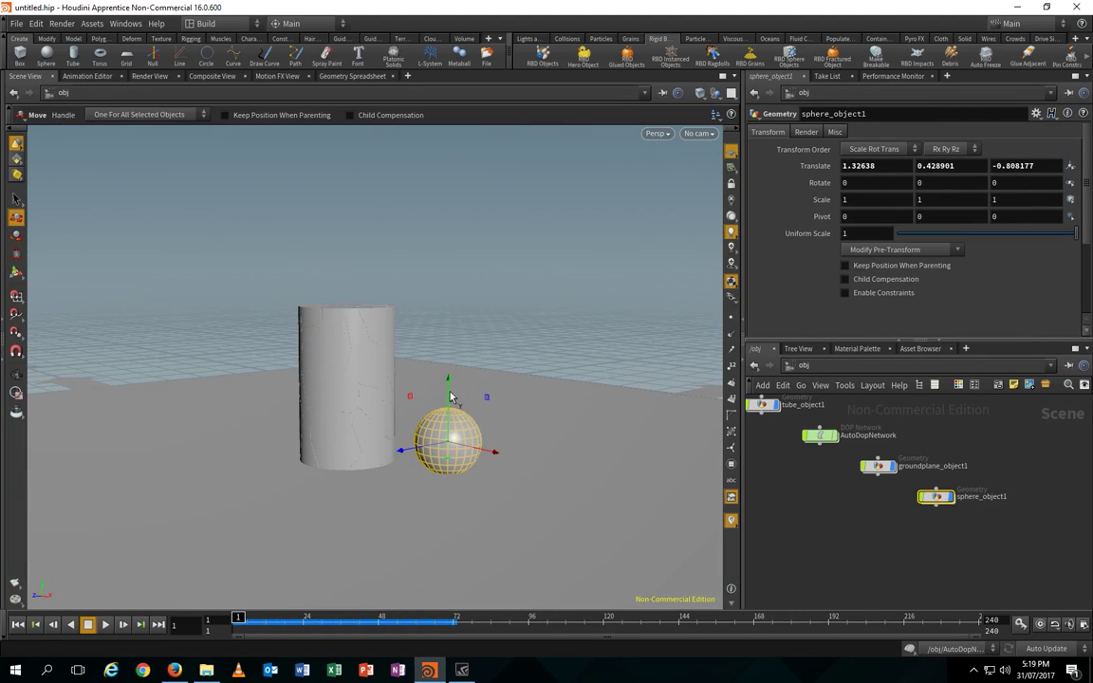
left_click_drag(463, 415, 465, 195)
key("Escape")
left_click_drag(479, 313, 435, 346)
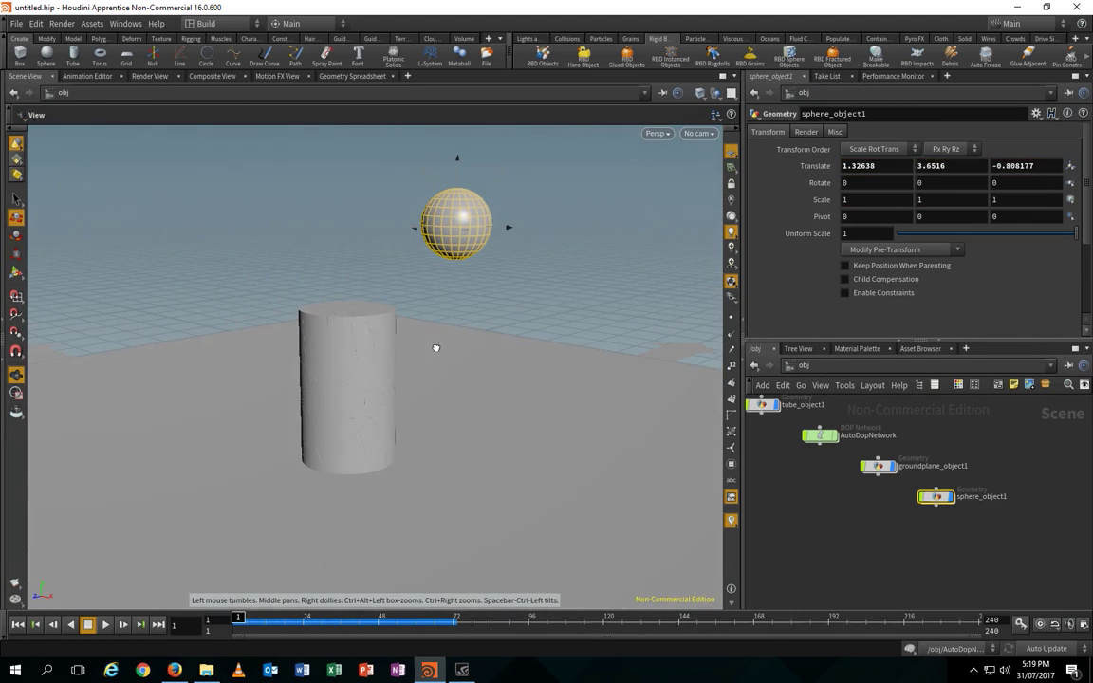
left_click_drag(461, 198, 460, 194)
left_click_drag(407, 269, 478, 306, "alt")
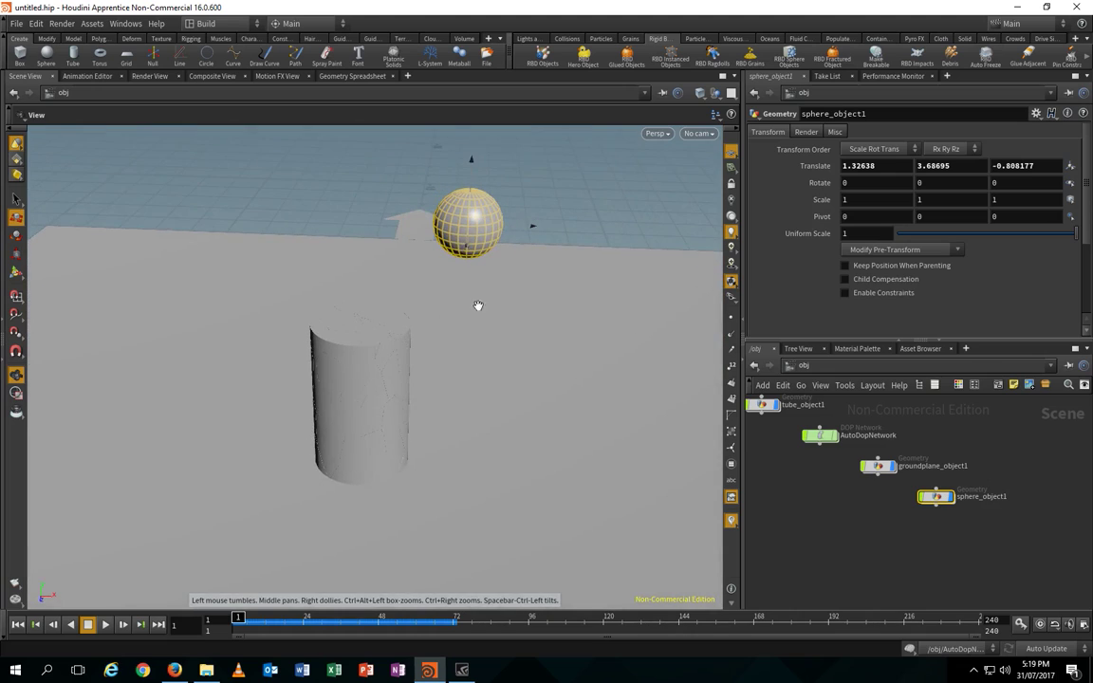
- Shift the sphere over the tube's edge to about X 0.58 and Z -0.16
left_click_drag(505, 231, 457, 230)
left_click_drag(454, 288, 391, 270, "alt")
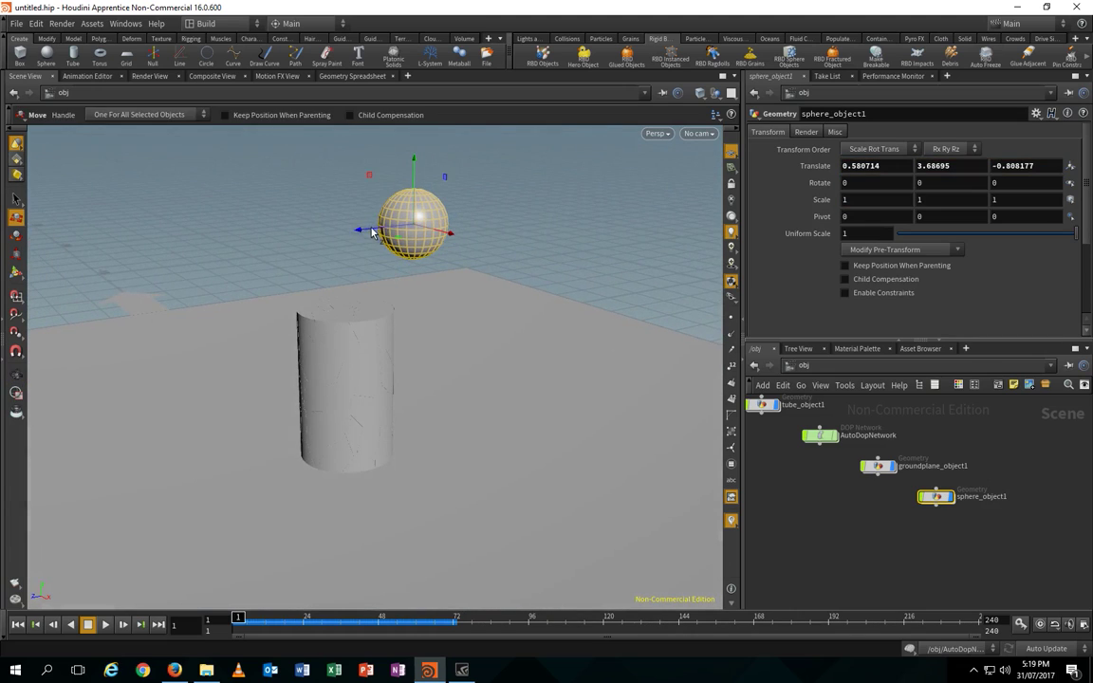
left_click_drag(369, 231, 315, 257)
left_click_drag(322, 275, 371, 422, "alt")
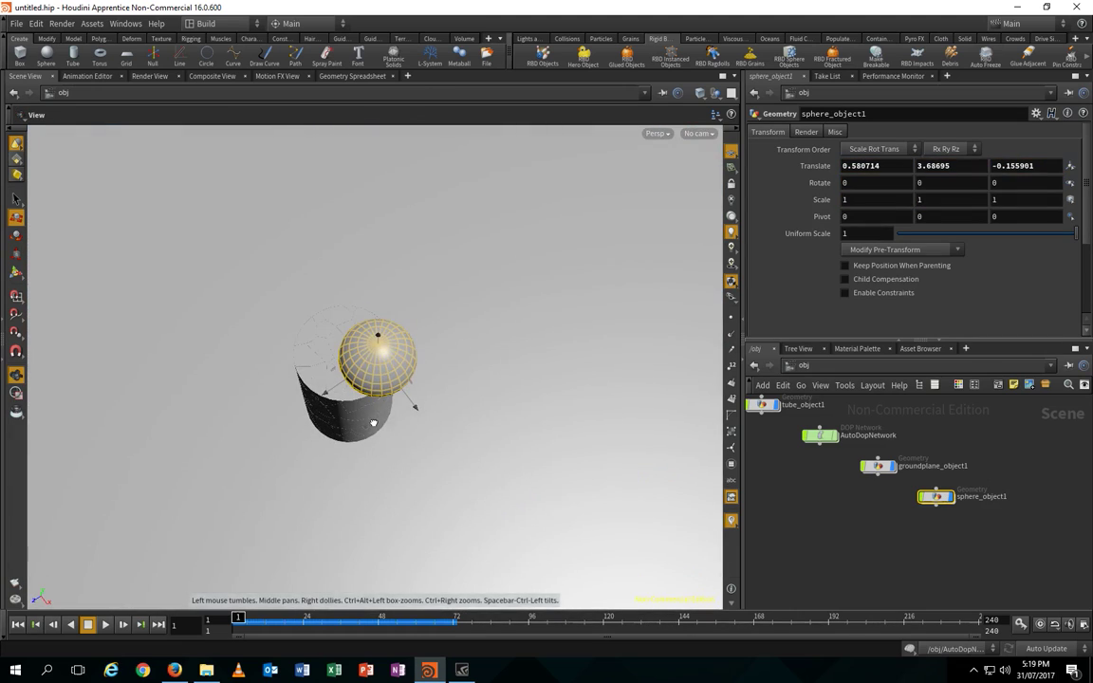
- Select the ground plane object and hide it from display
left_click(708, 426)
left_click(799, 365)
left_click(767, 469)
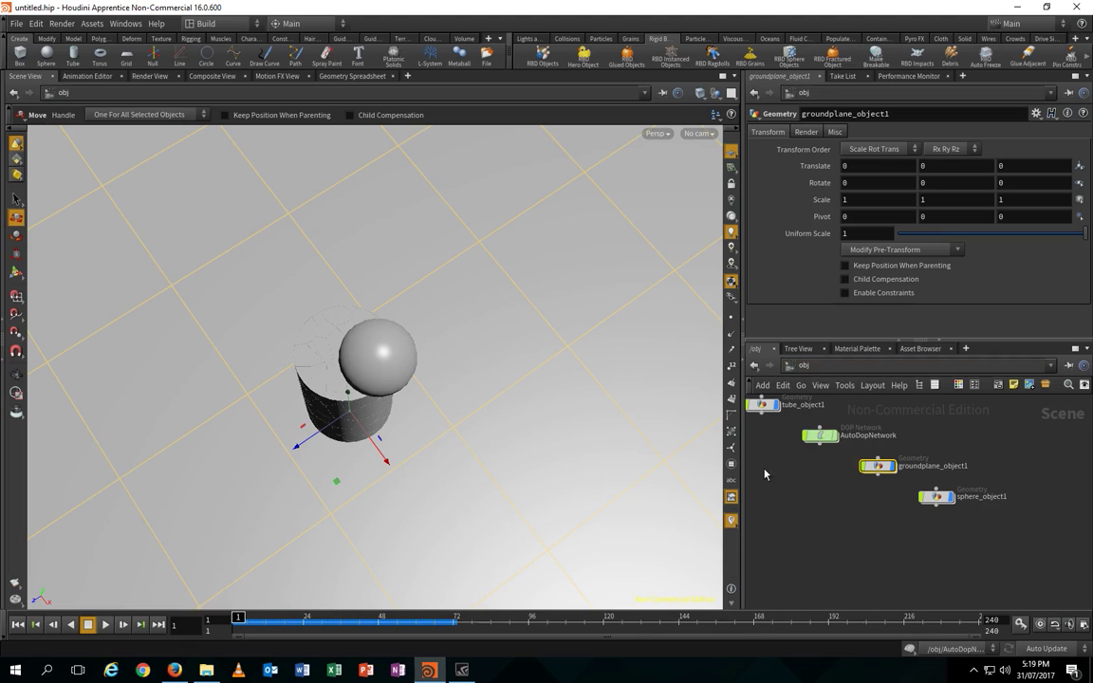
left_click(893, 466)
left_click_drag(604, 471, 649, 410, "alt")
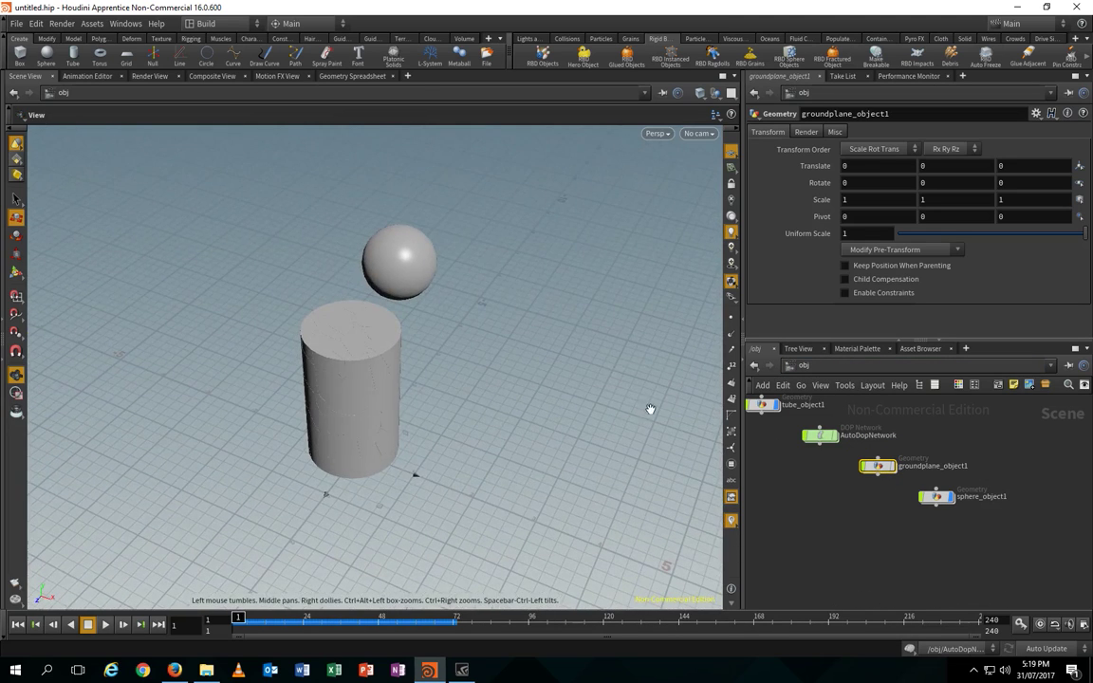
- Reselect the sphere and nudge it slightly to about X 0.55
left_click(414, 255)
left_click_drag(456, 397, 461, 360, "alt")
left_click(465, 253)
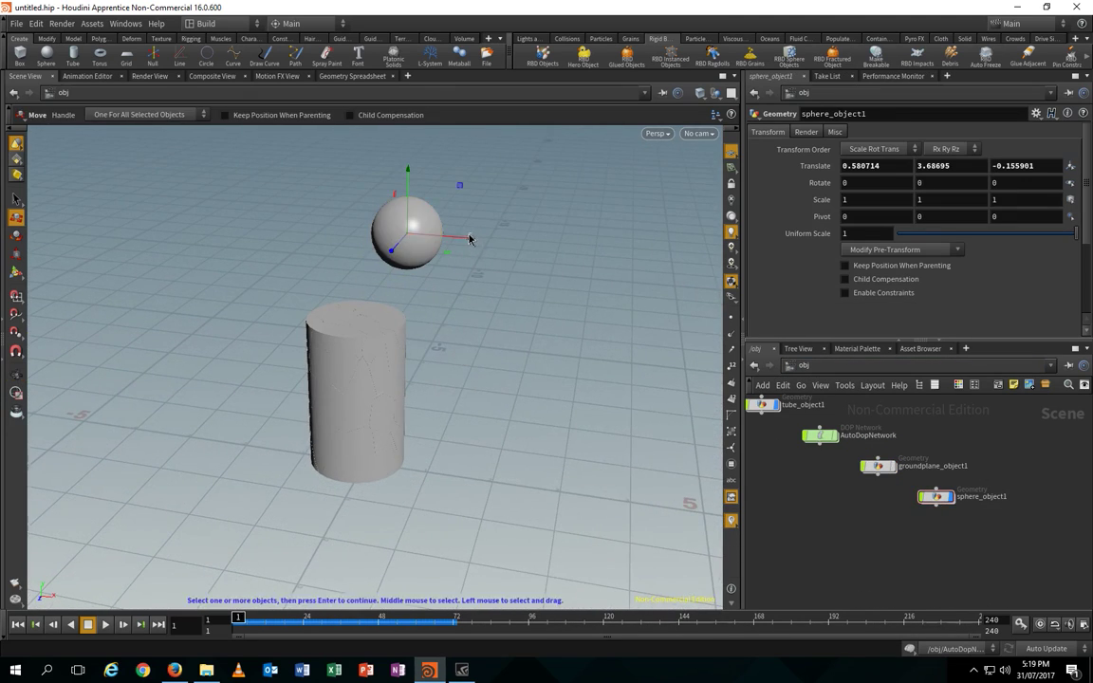
left_click(428, 244)
left_click_drag(463, 239, 462, 241)
key("Escape")
left_click_drag(430, 301, 496, 295)
key("t")
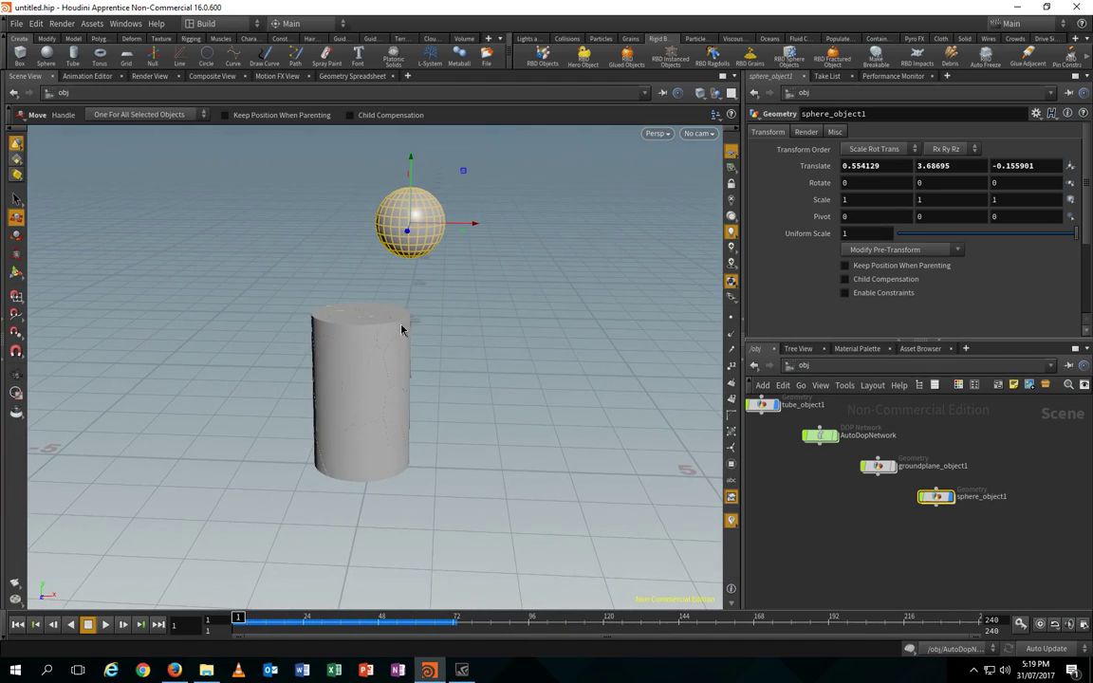
- Turn the sphere into a FLIP fluid object and set its particle separation to 0.03
left_click(696, 39)
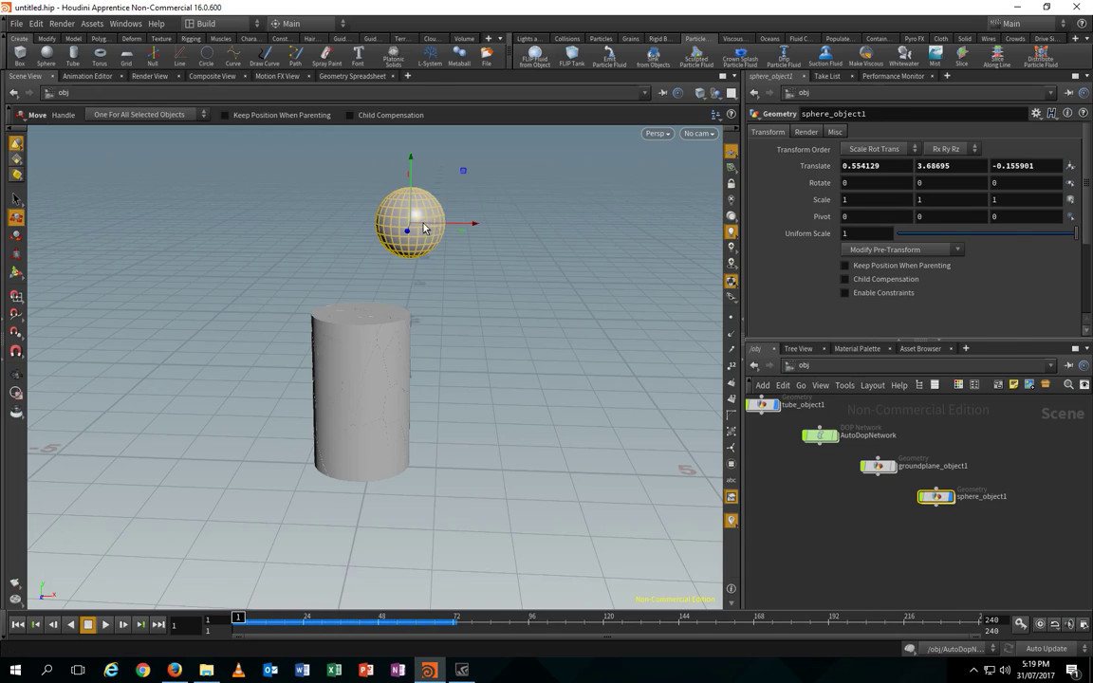
left_click(389, 202)
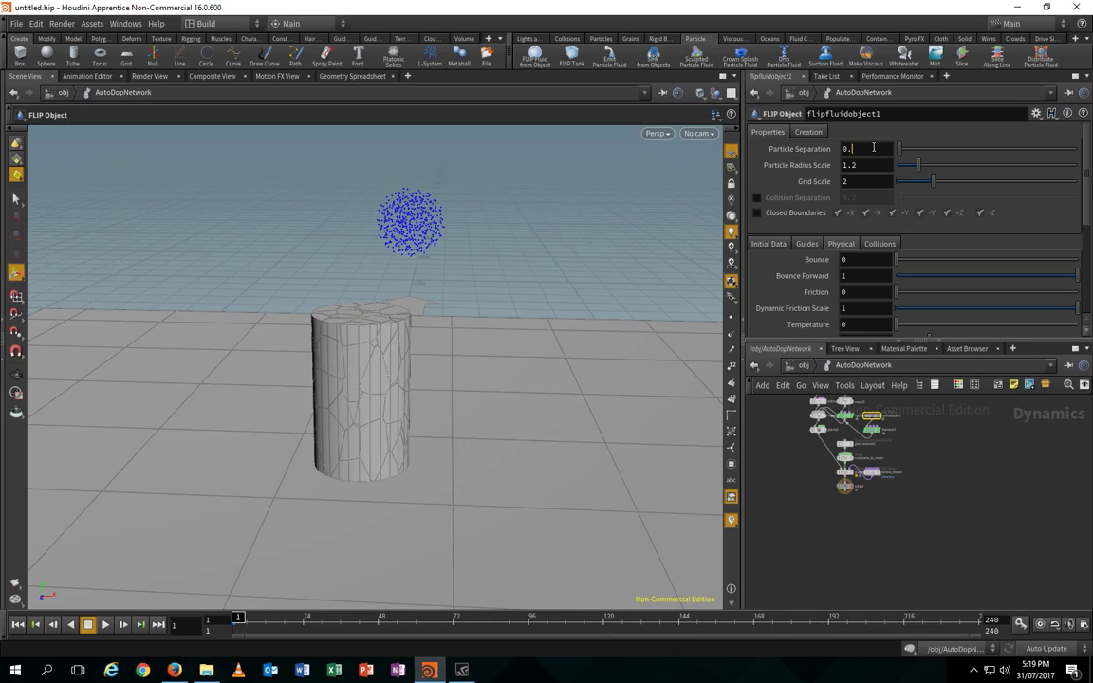
type("0.")
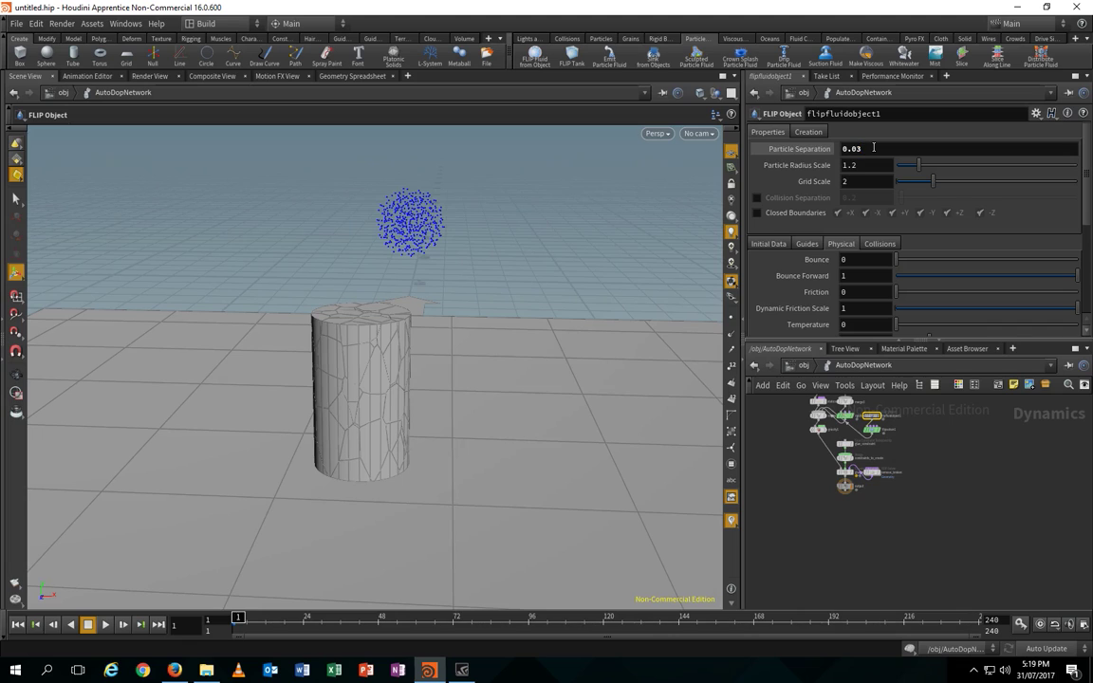
type("03")
key("Return")
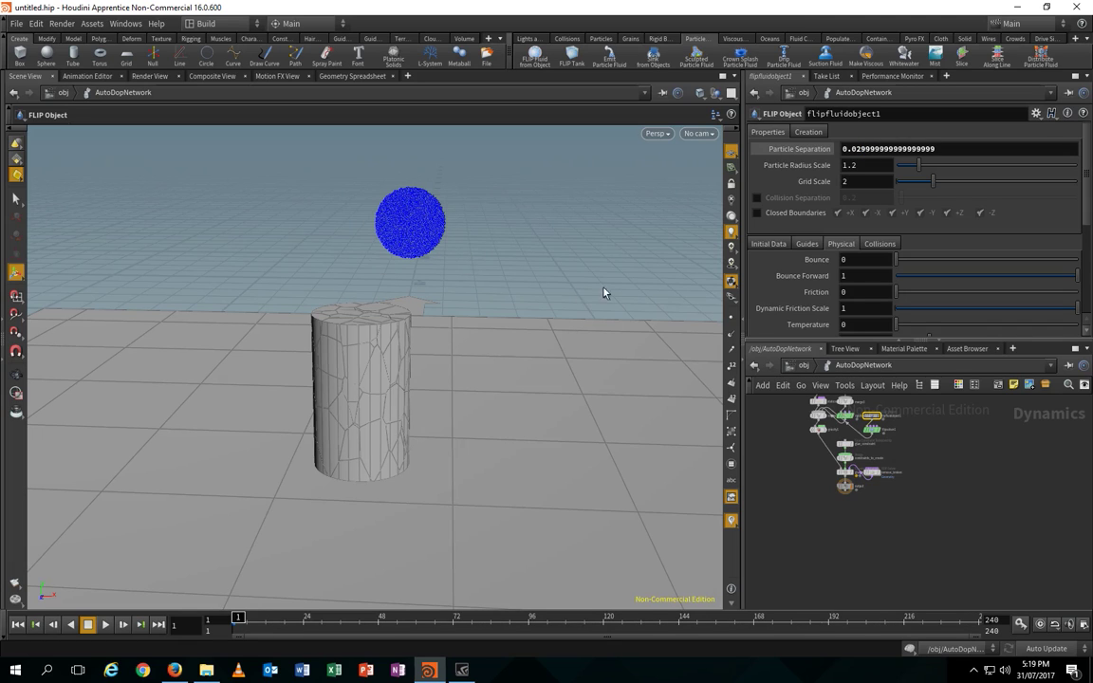
key("Escape")
mouse_move(606, 293)
left_mouse_down()
mouse_move(517, 312)
mouse_move(610, 264)
mouse_move(599, 302)
left_mouse_up()
key("Return")
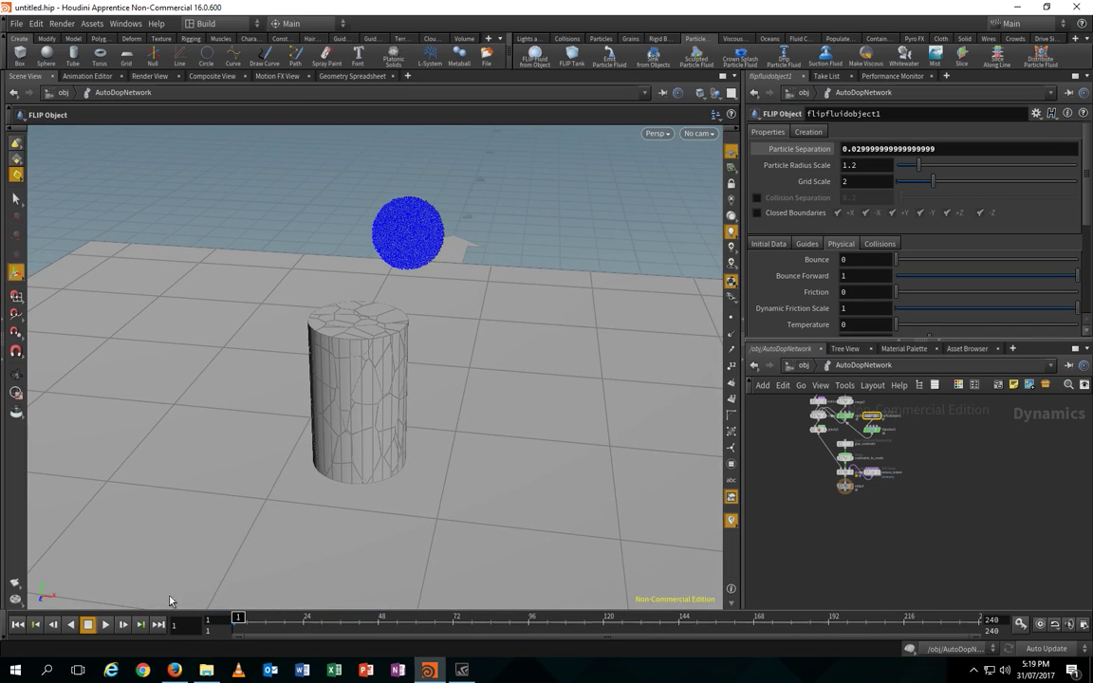
- Return to the object level of the scene and play the simulation, stopping it around frame 14
left_click(808, 366)
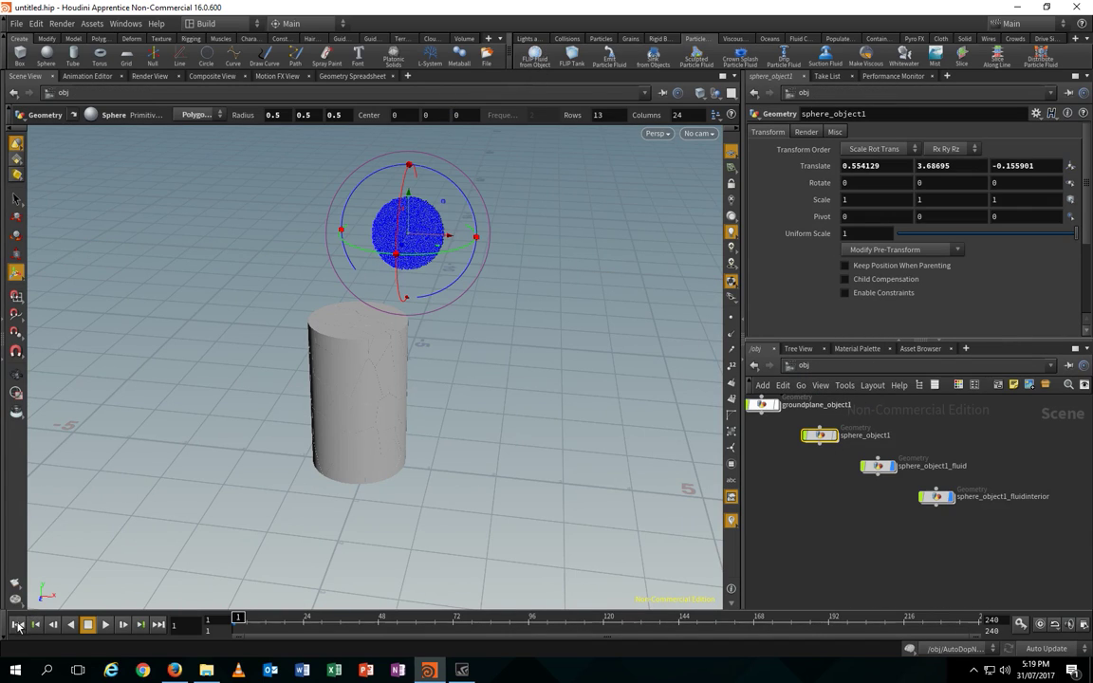
left_click_drag(347, 415, 389, 356)
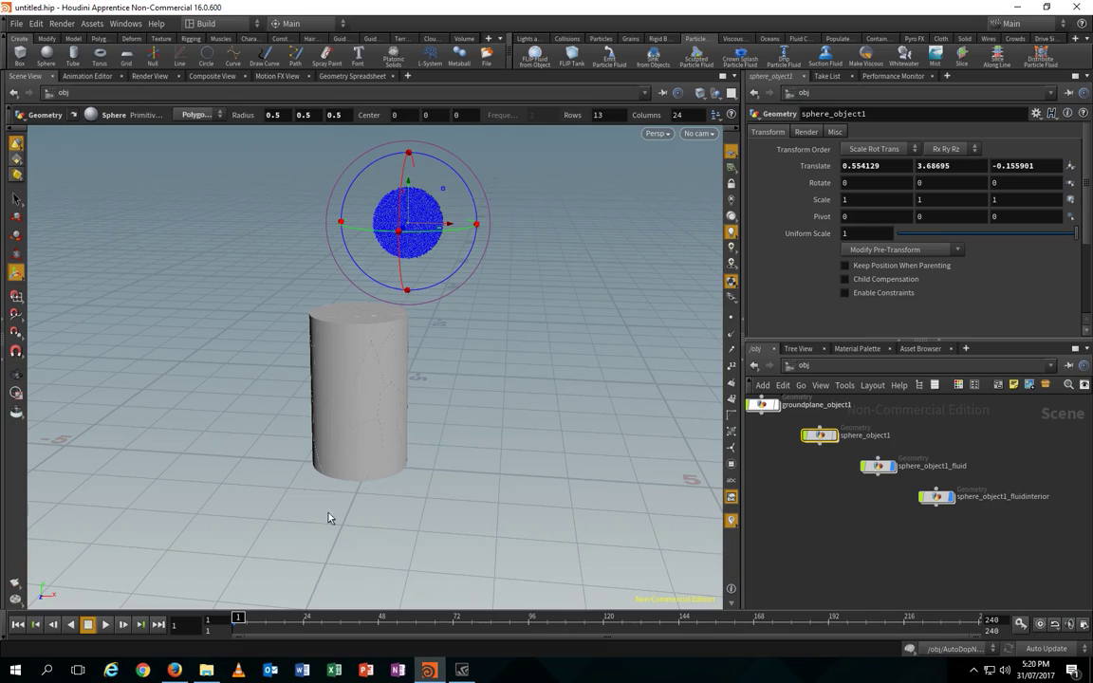
left_click(106, 624)
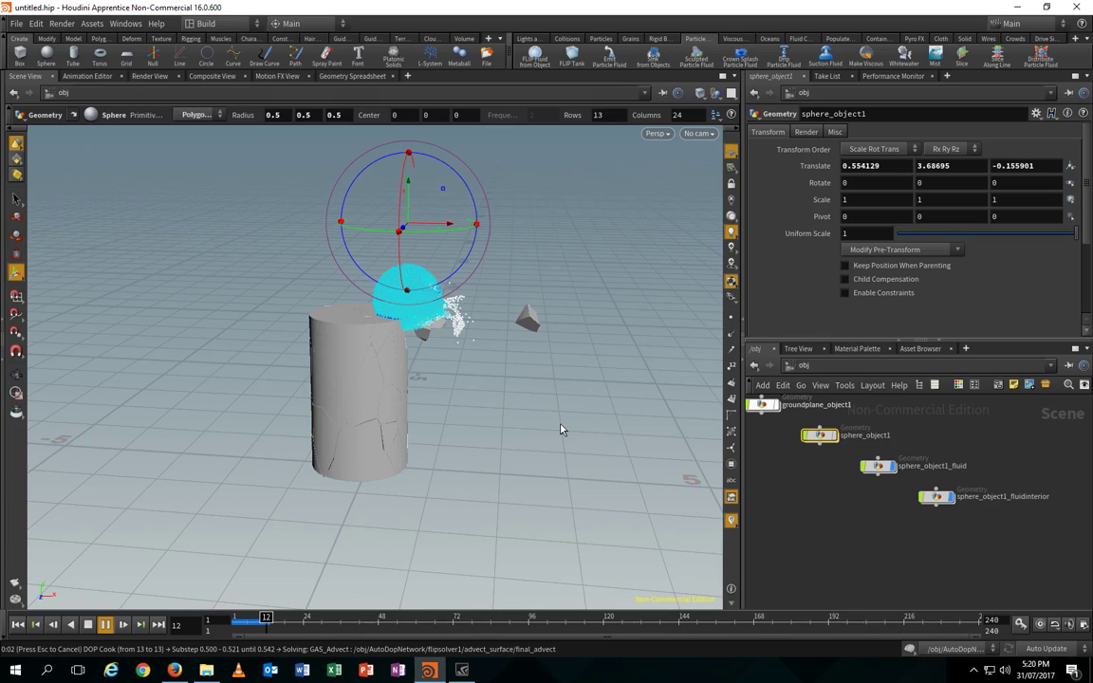
left_click(108, 625)
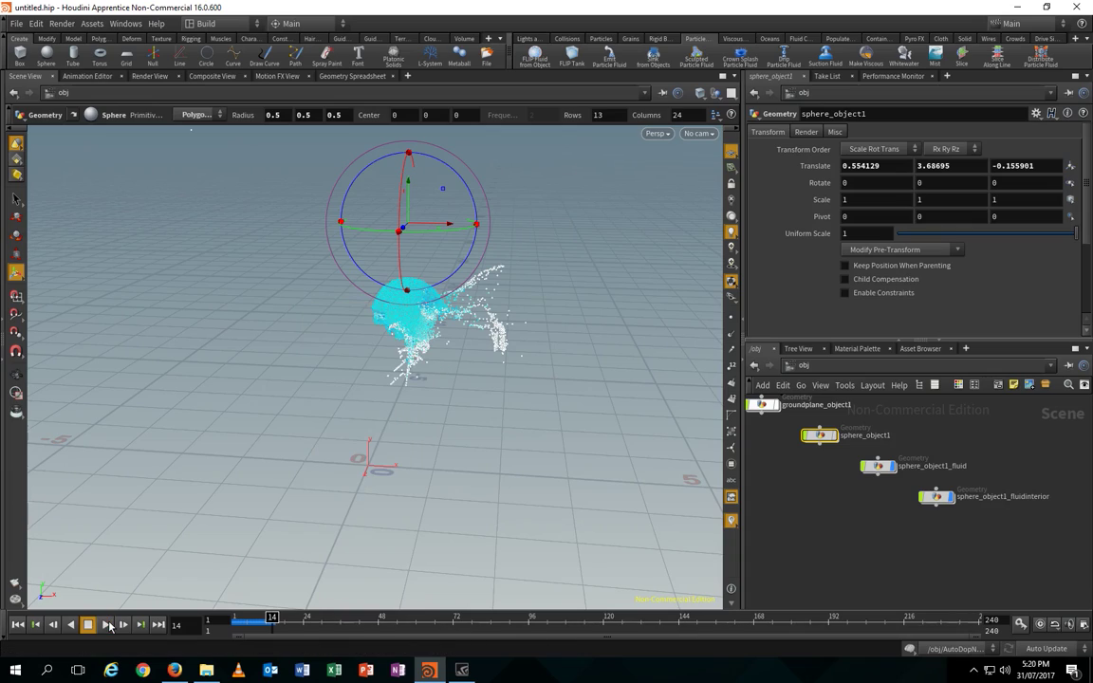
- Rewind to frame 1, toggle real-time playback and replay the simulation, interrupting it around frame 14
left_click(19, 626)
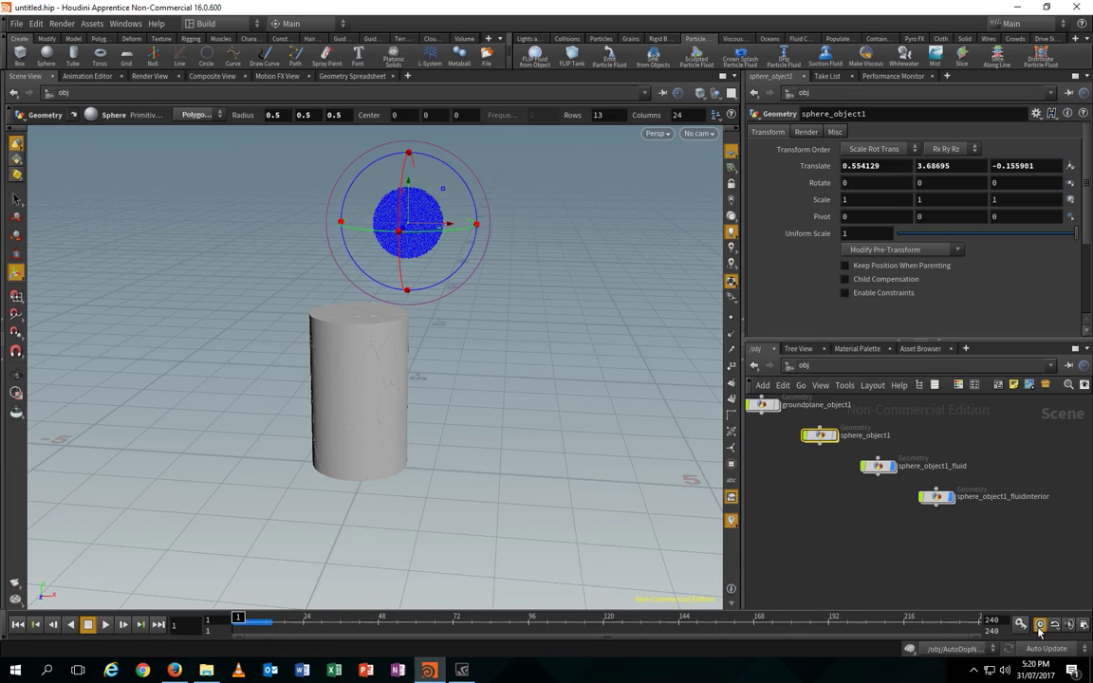
left_click(105, 624)
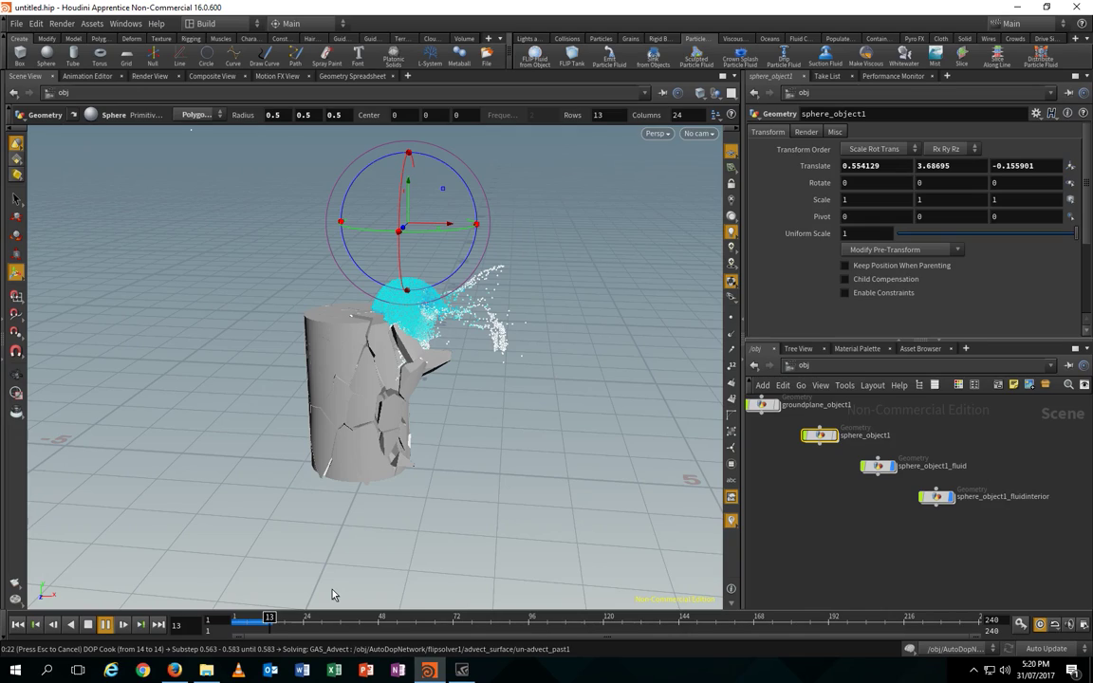
key("Escape")
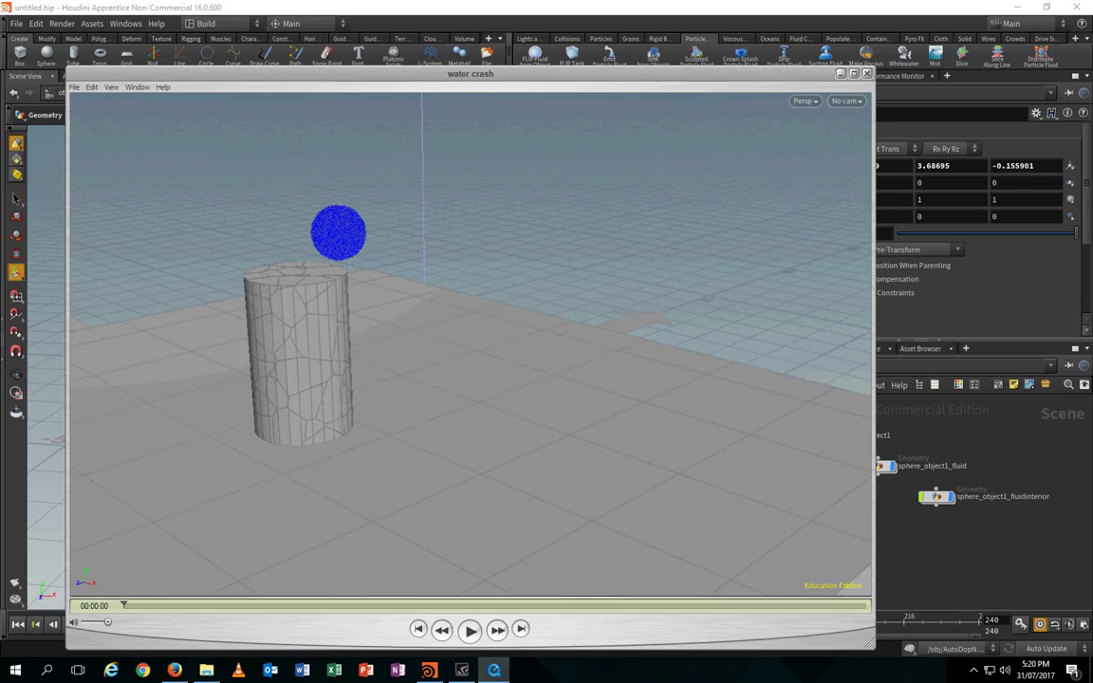
- In QuickTime Player, play the finished "water crash" video several times from its beginning and close it
left_click_drag(546, 82, 665, 46)
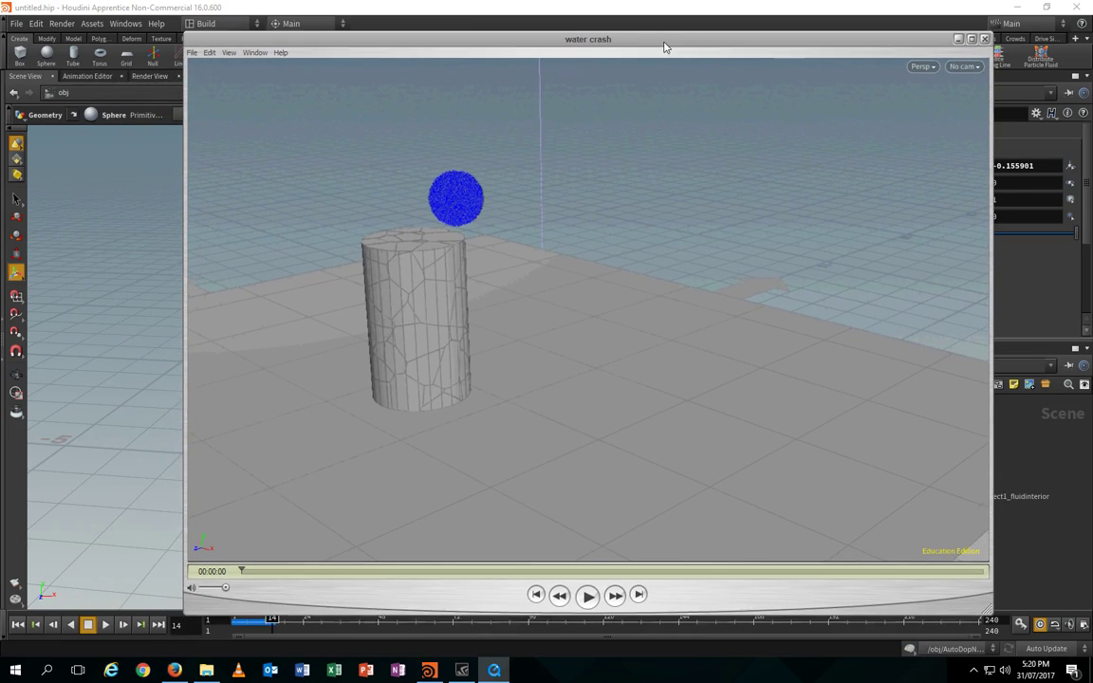
left_click(589, 597)
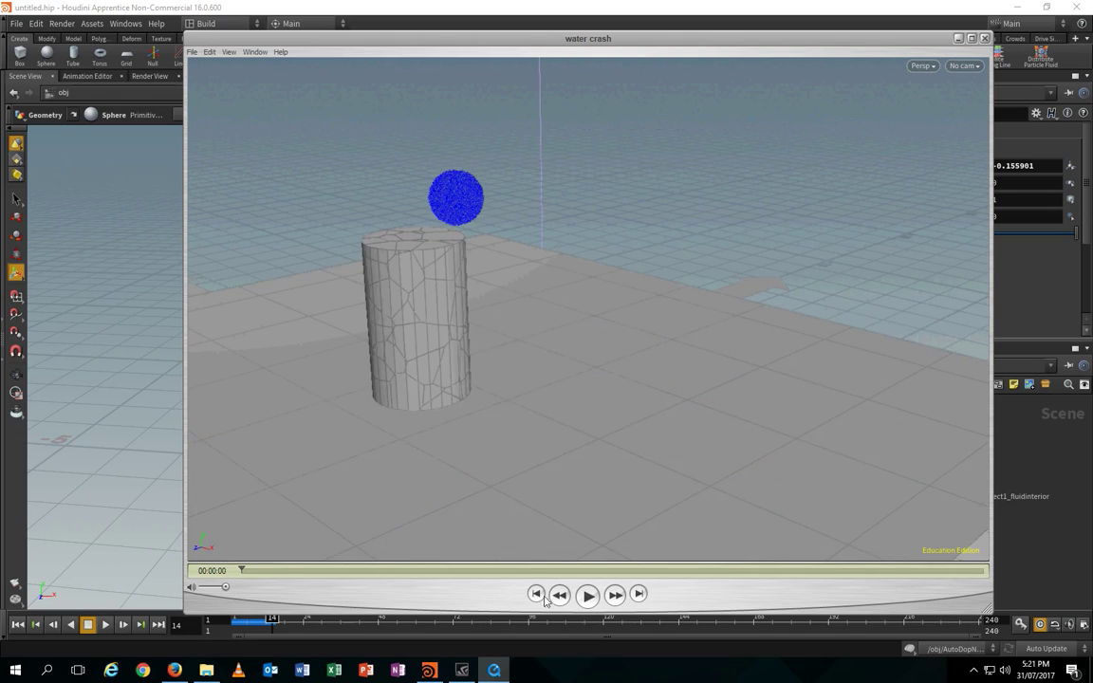
left_click(589, 596)
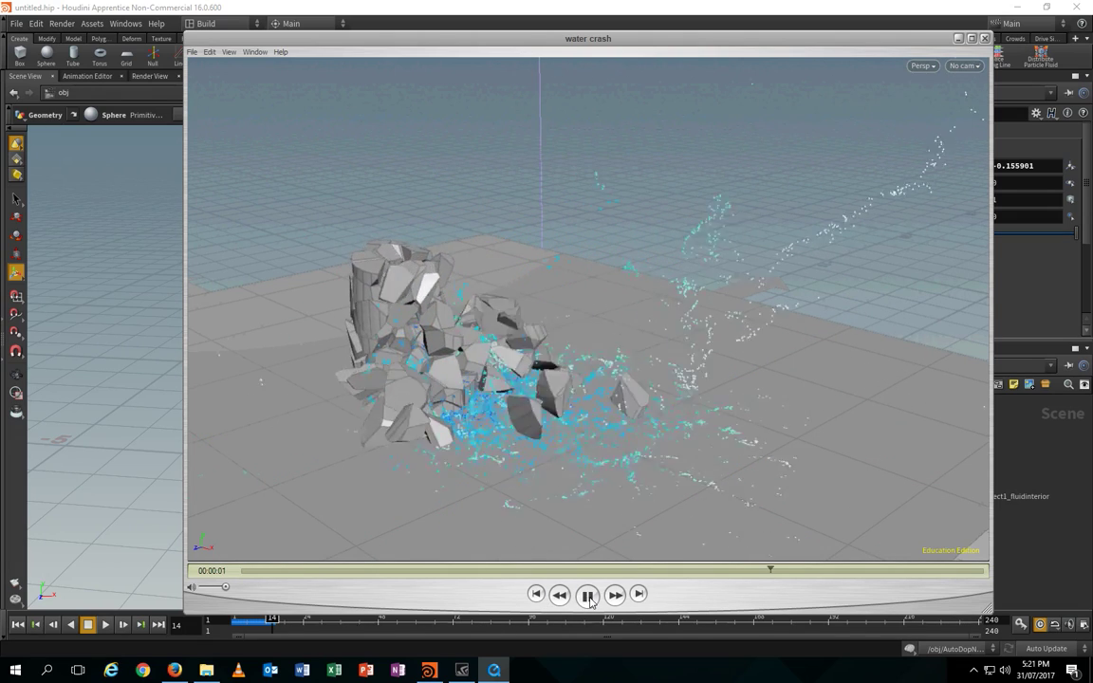
left_click(539, 596)
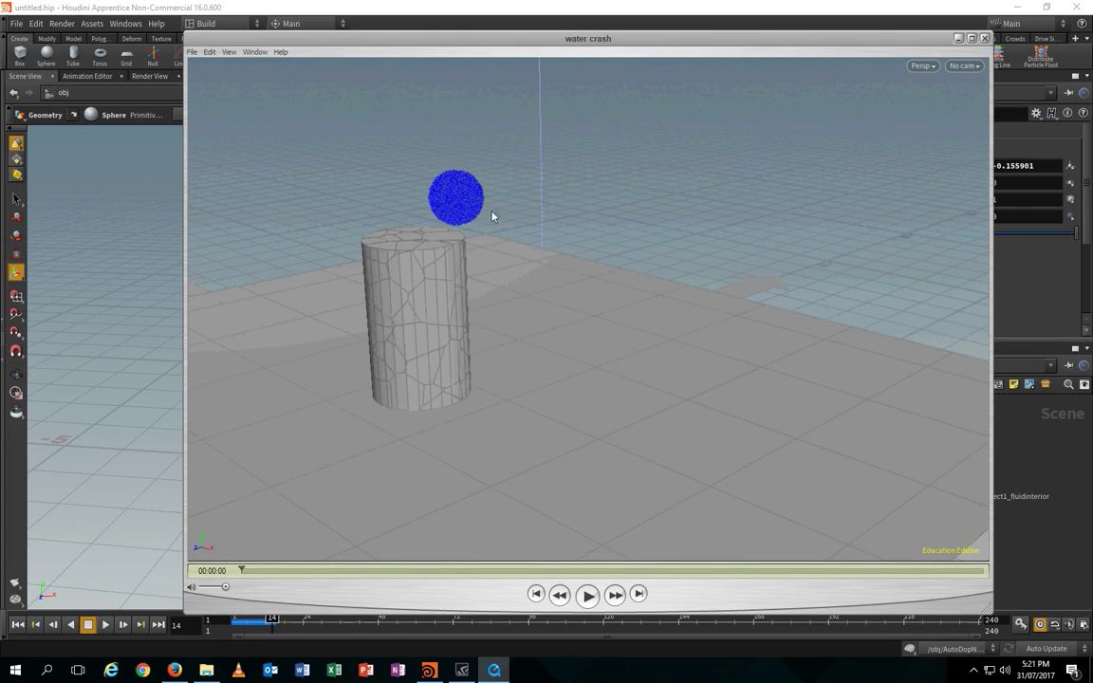
left_click(586, 596)
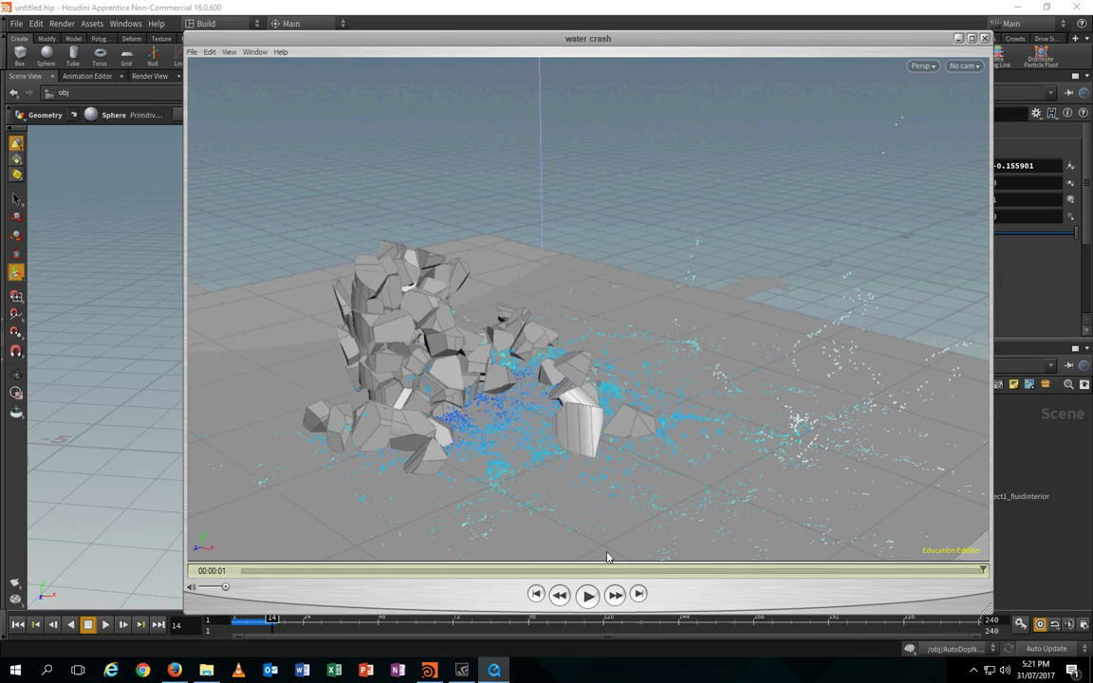
left_click(538, 595)
left_click(587, 595)
left_click(984, 38)
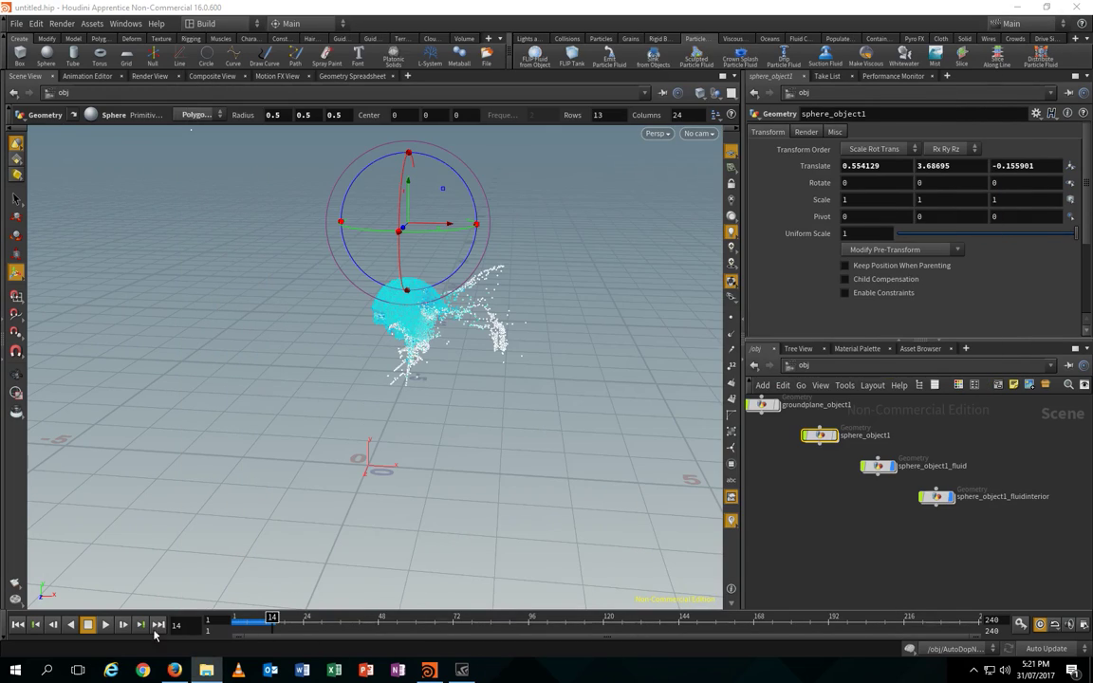
- Return to Houdini, rewind the timeline and play the fluid and fractured tube simulation again
left_click(87, 628)
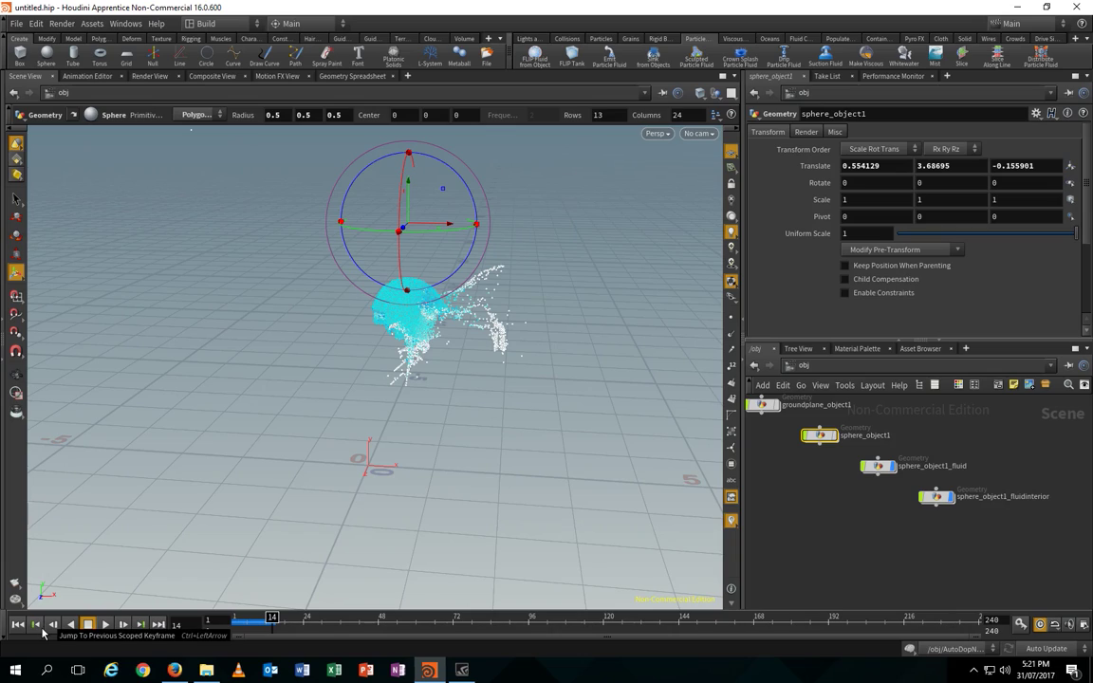
left_click(35, 625)
left_click(106, 625)
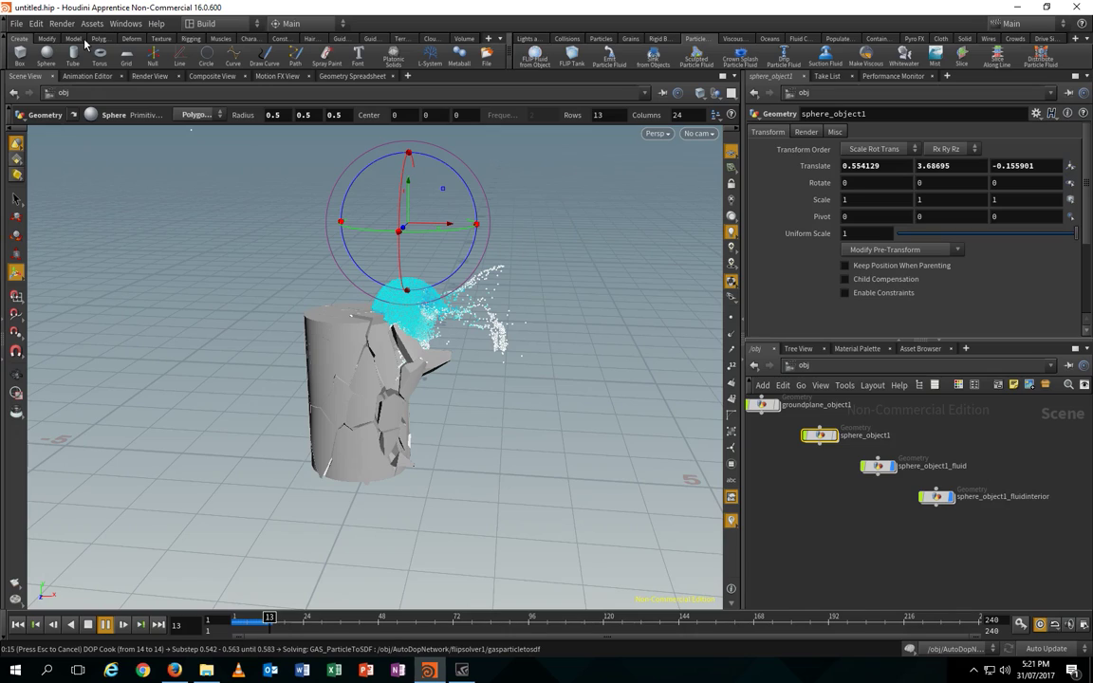
key("alt+z")
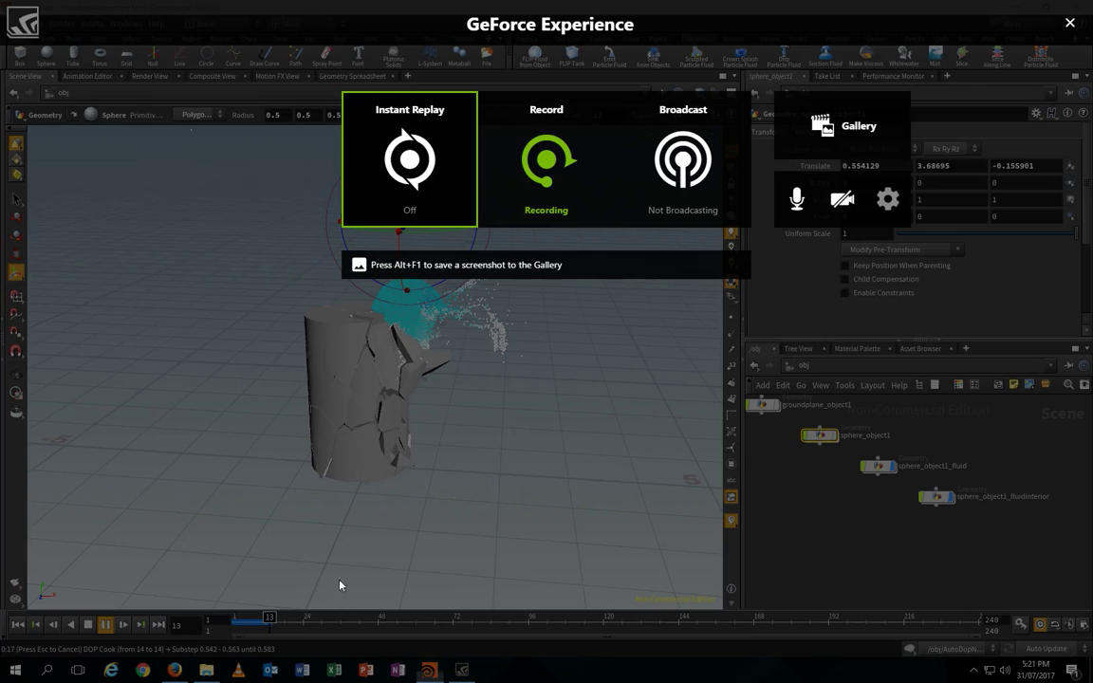